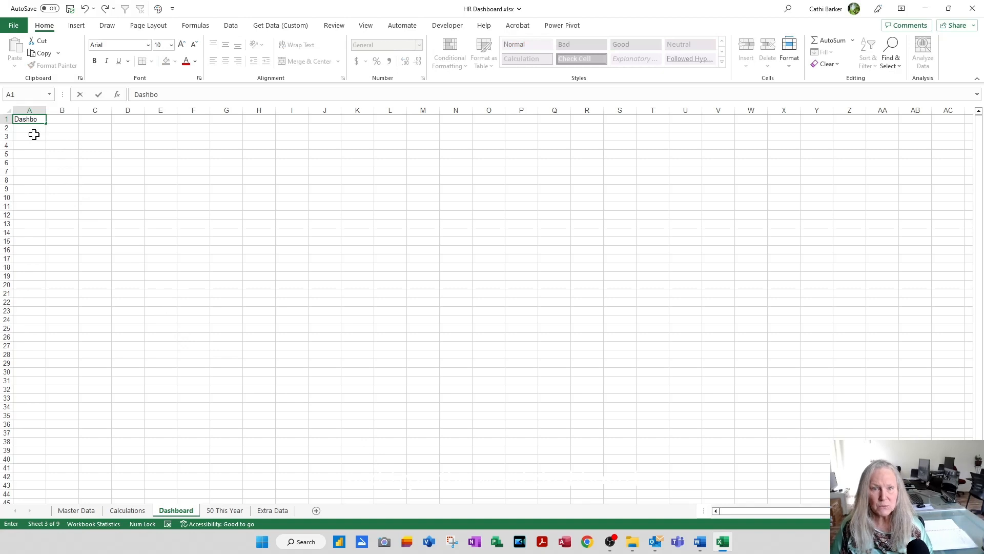
Step: Enter the title Dashboard in cell A1 of the Dashboard sheet and enlarge its font to size 20
key(Return)
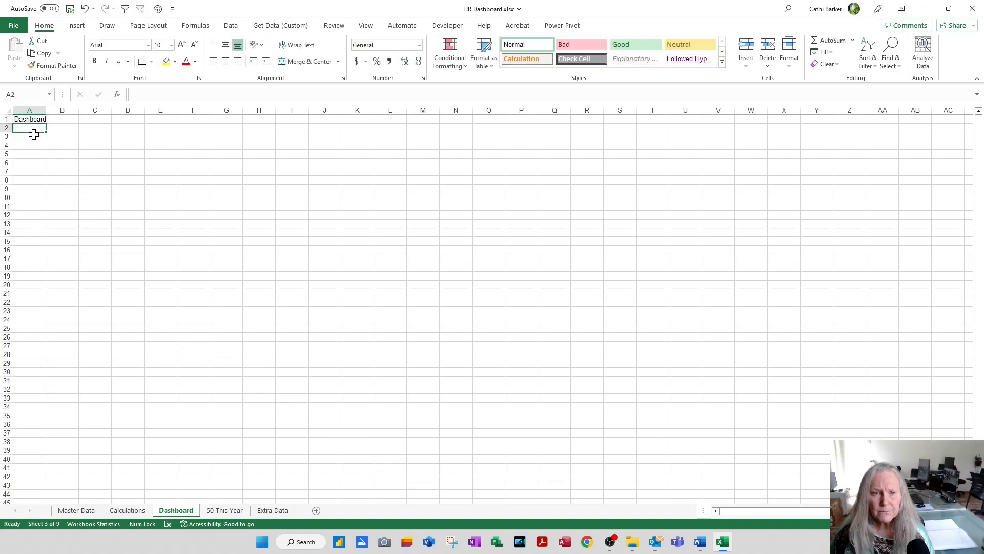
click(27, 119)
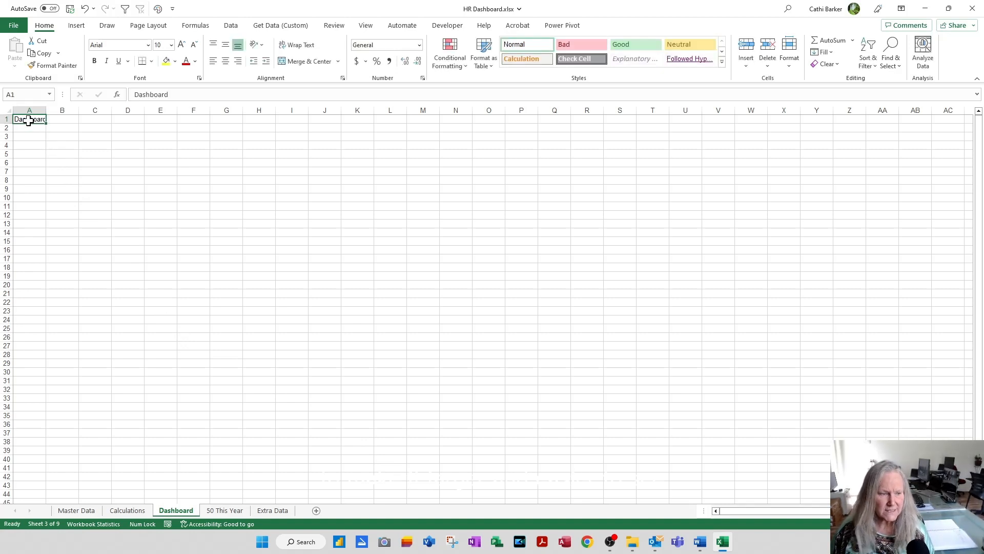
click(182, 44)
click(182, 45)
click(181, 44)
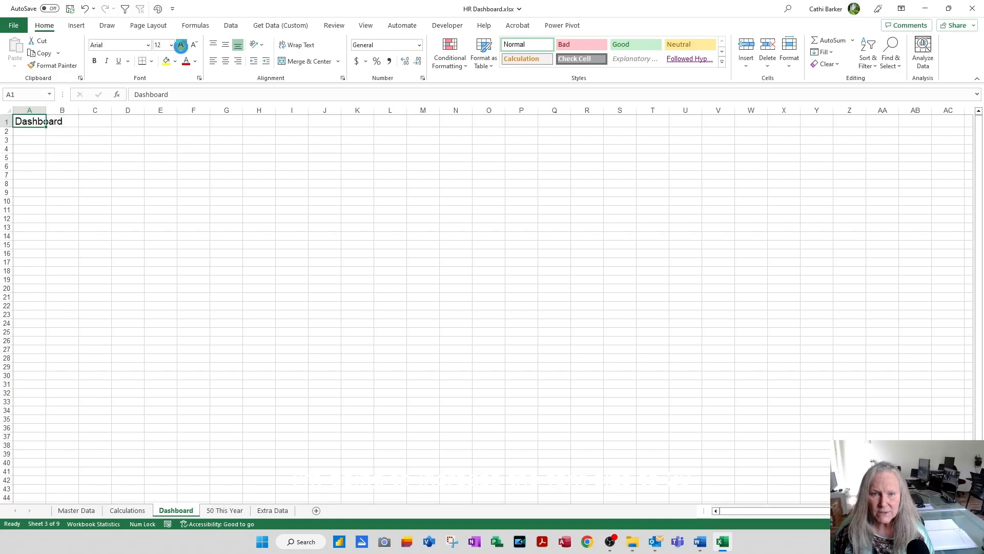
click(182, 44)
click(181, 45)
click(181, 45)
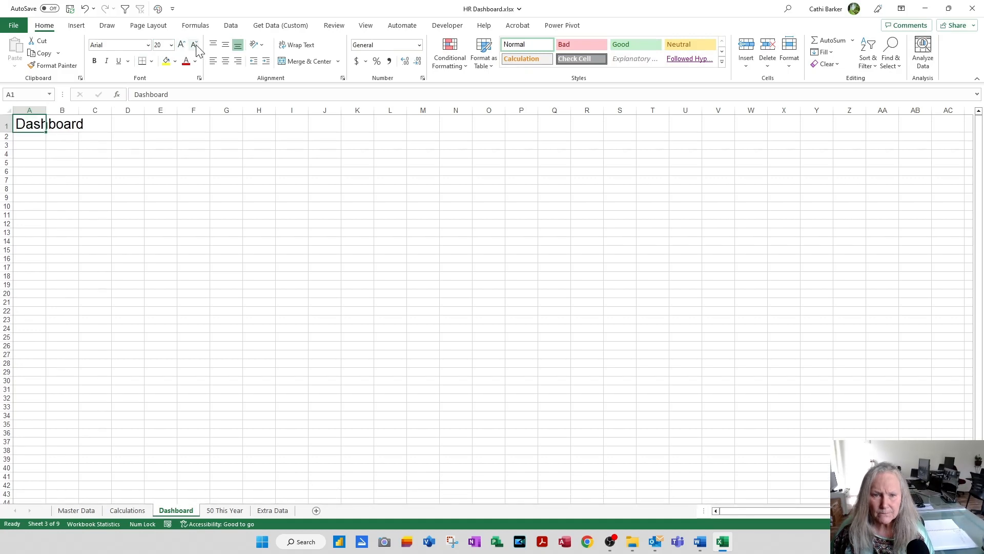
Step: Hide the gridlines and the row and column headings on the Dashboard sheet
click(32, 136)
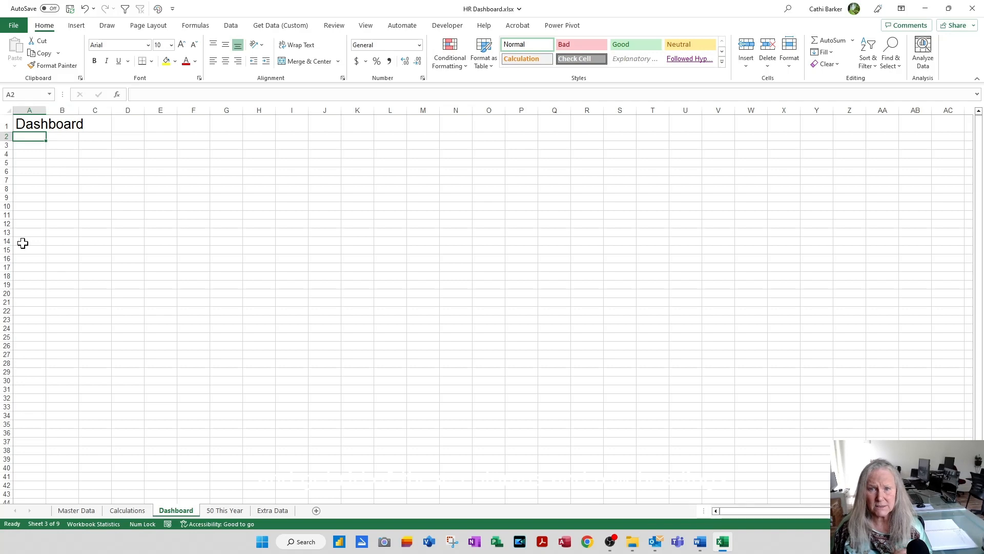
click(363, 28)
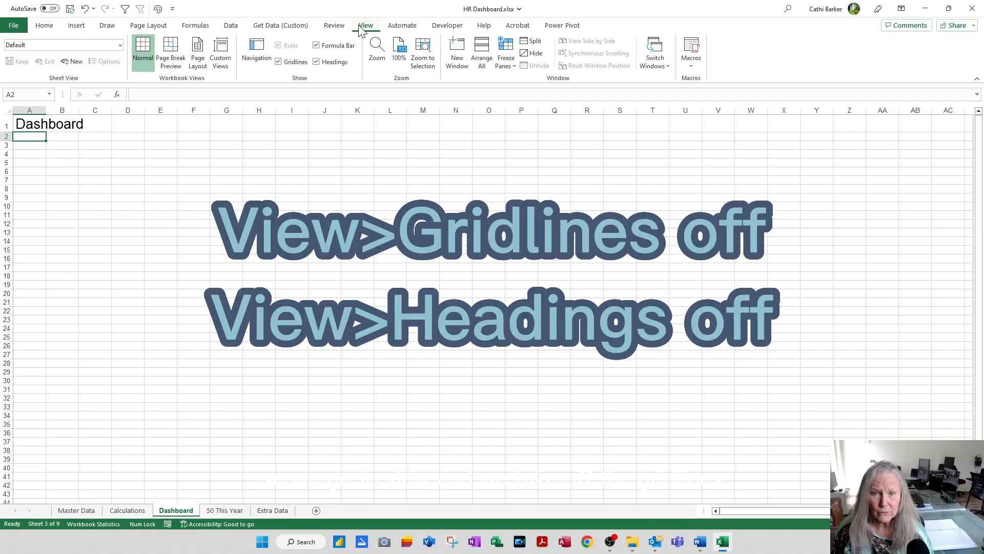
click(296, 62)
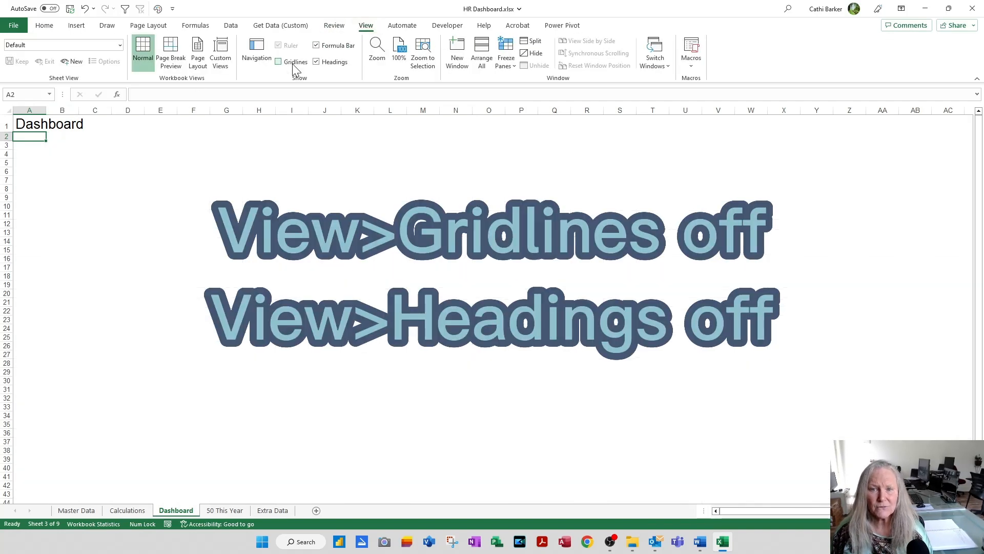
click(342, 62)
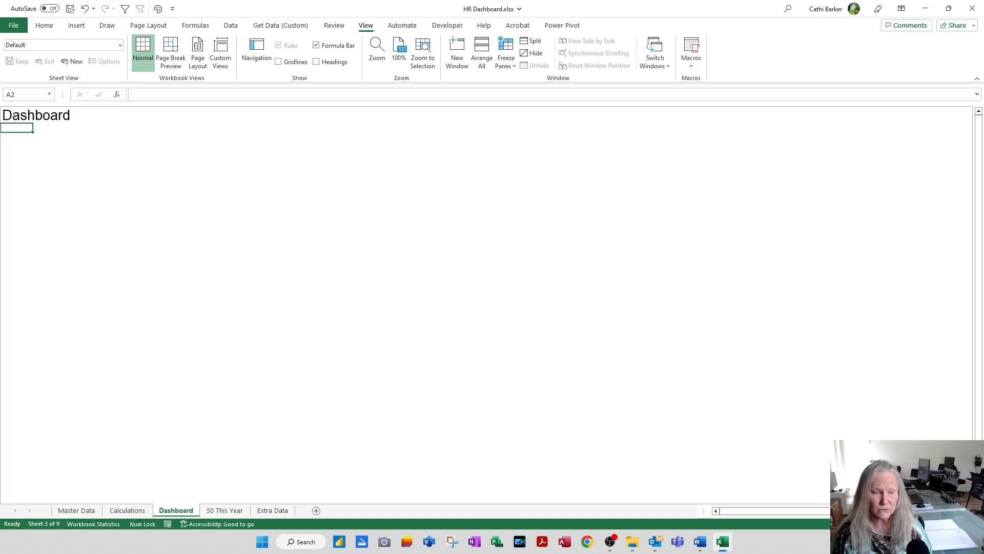
Step: Create a chart on its own sheet from the Departments and No. data in D2:E10 of the Calculations sheet
click(136, 511)
drag(205, 140, 254, 230)
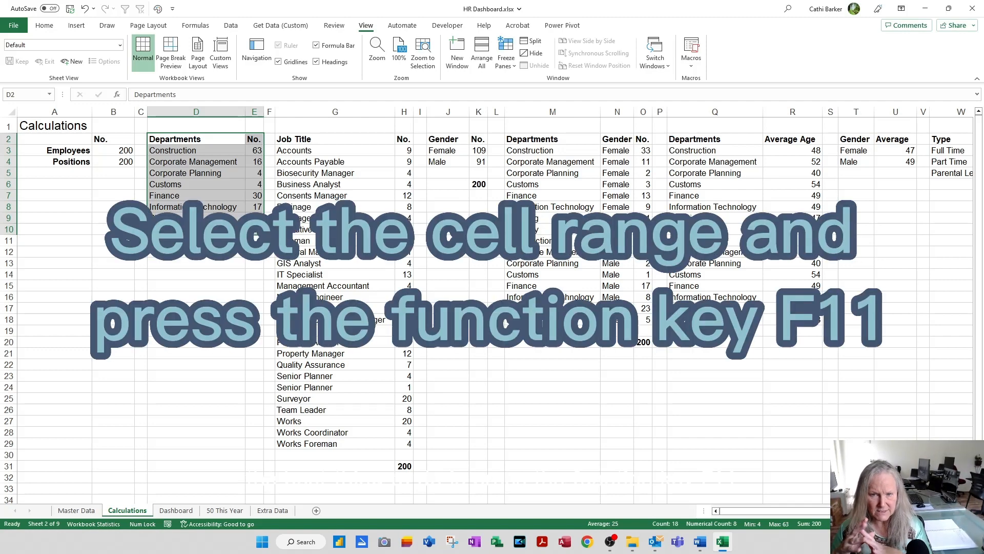
key(F11)
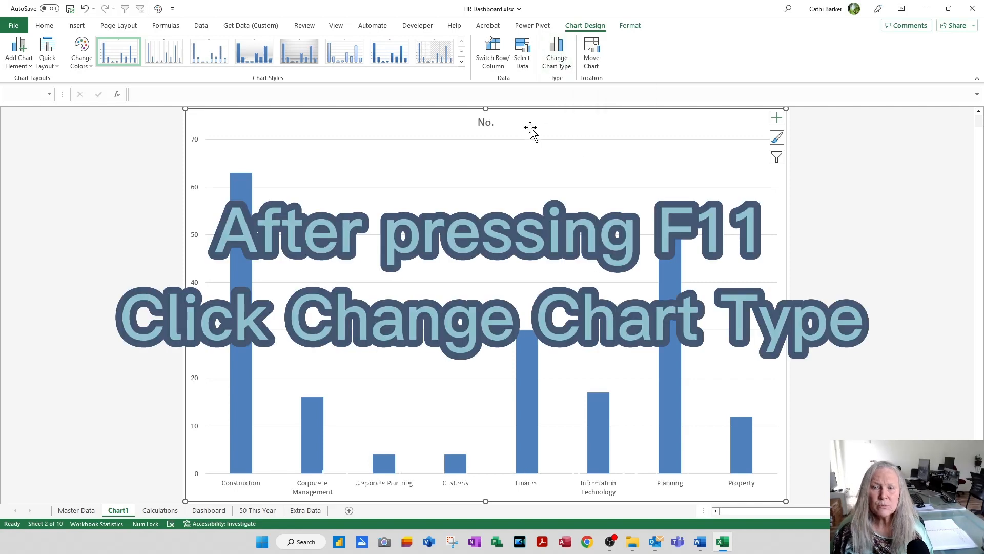
Step: Change the departments chart from clustered column to the Doughnut type in the Pie category
right_click(496, 187)
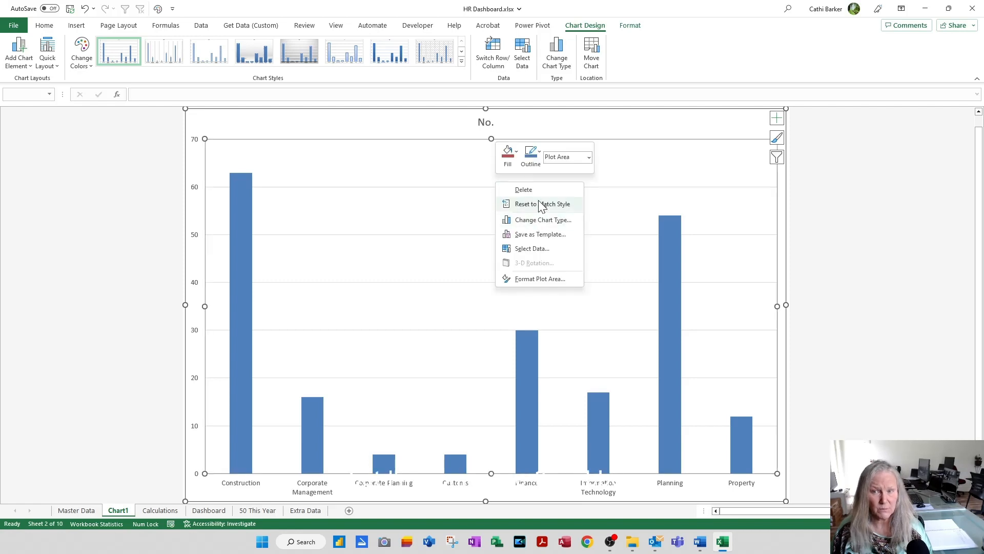
click(563, 66)
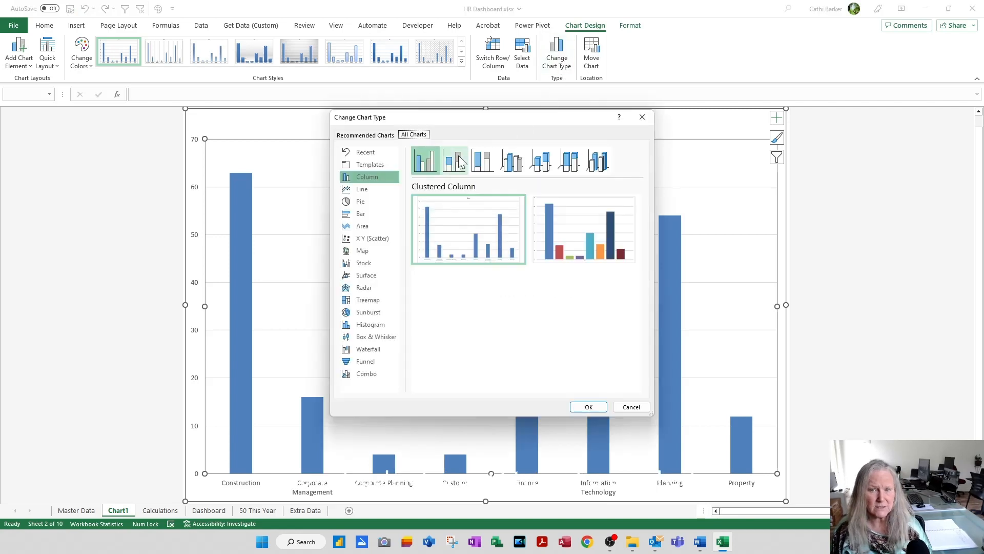
click(352, 201)
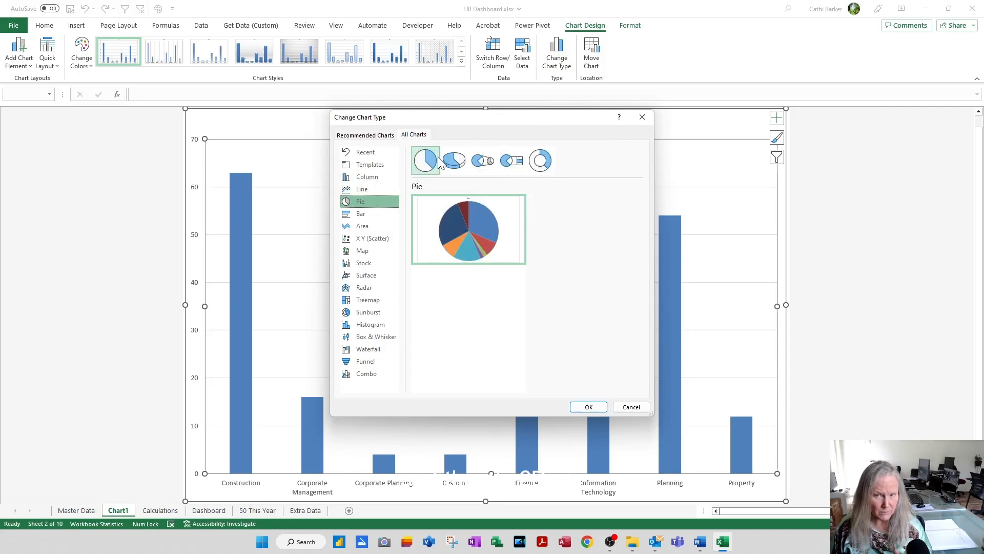
click(452, 165)
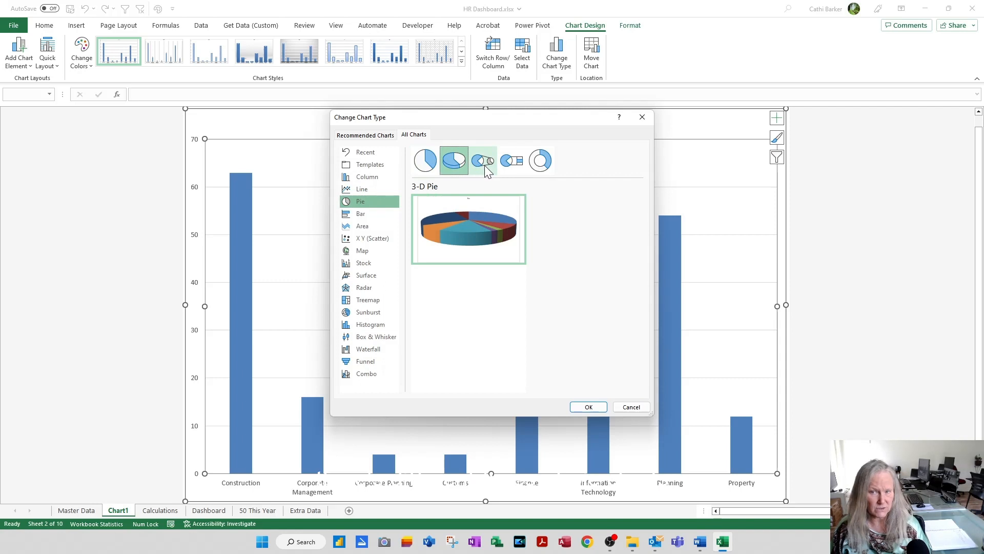
click(535, 170)
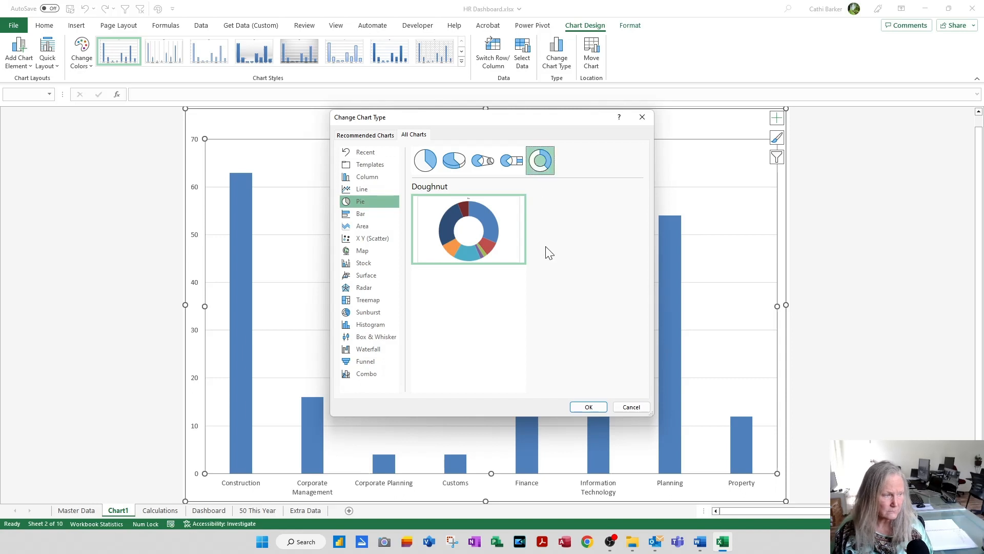
click(587, 407)
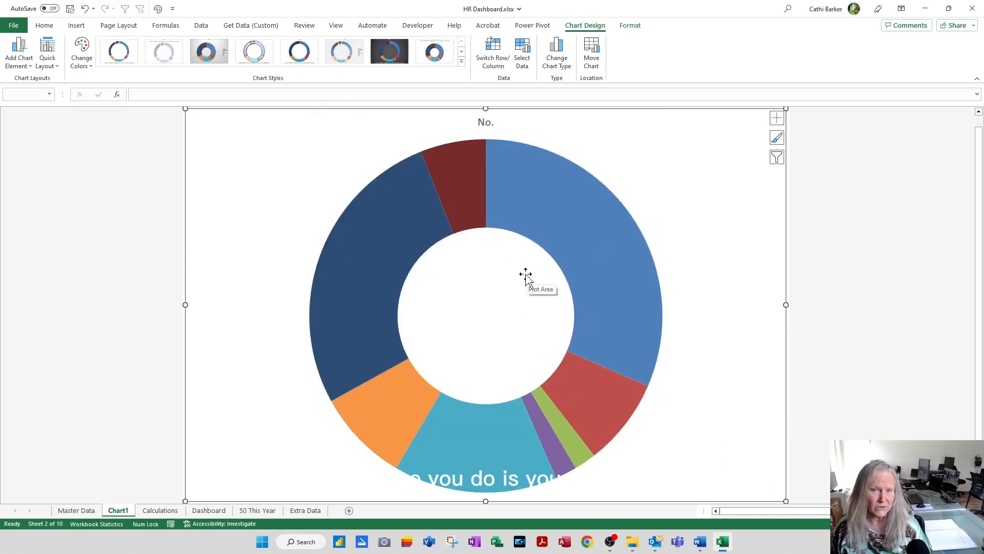
Step: Apply quick Layout 1 to the doughnut chart and recolour it with Colorful Palette 2
click(56, 61)
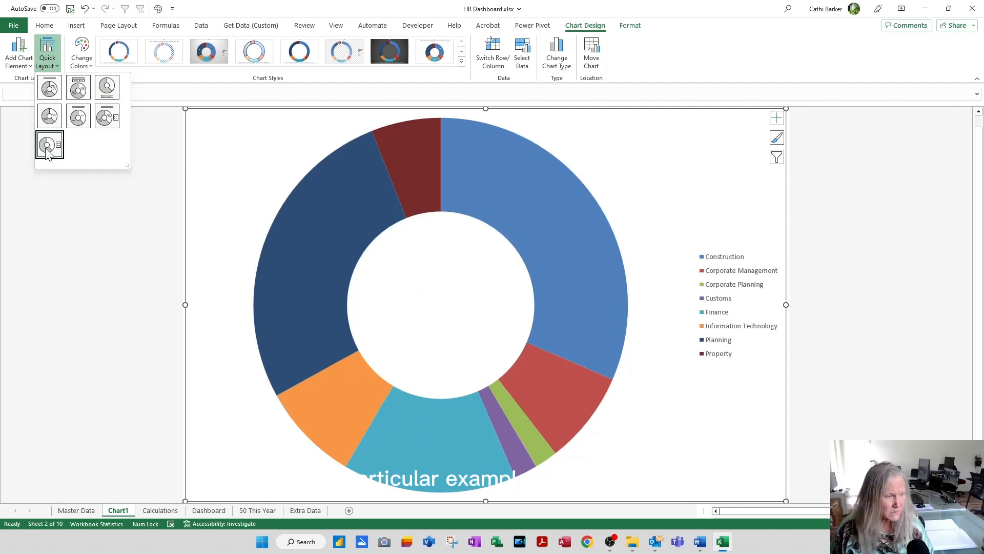
click(54, 88)
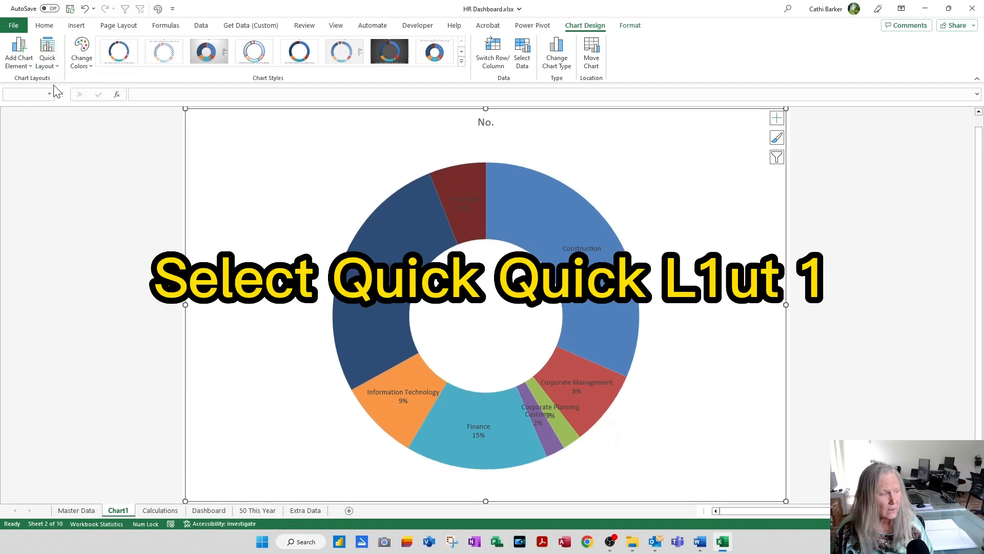
click(81, 66)
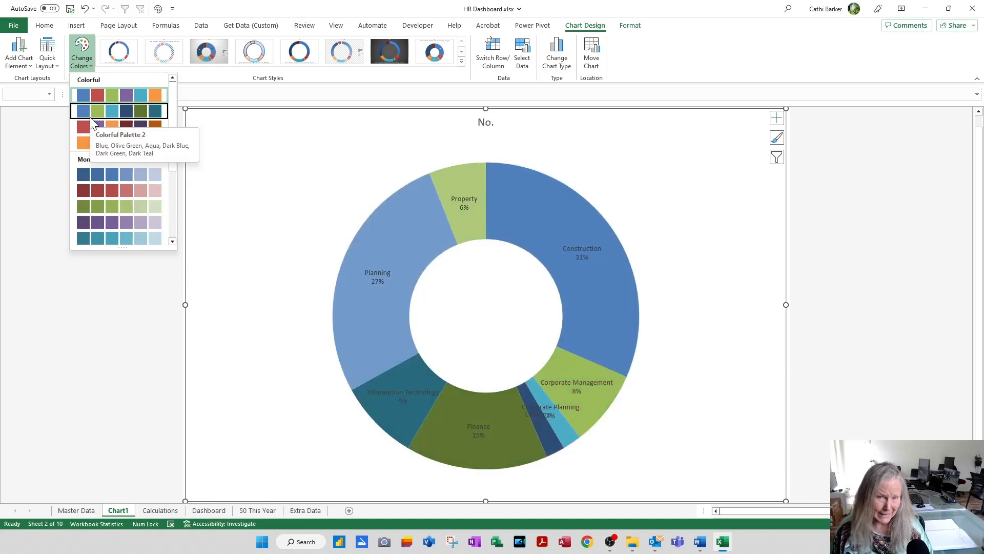
click(90, 117)
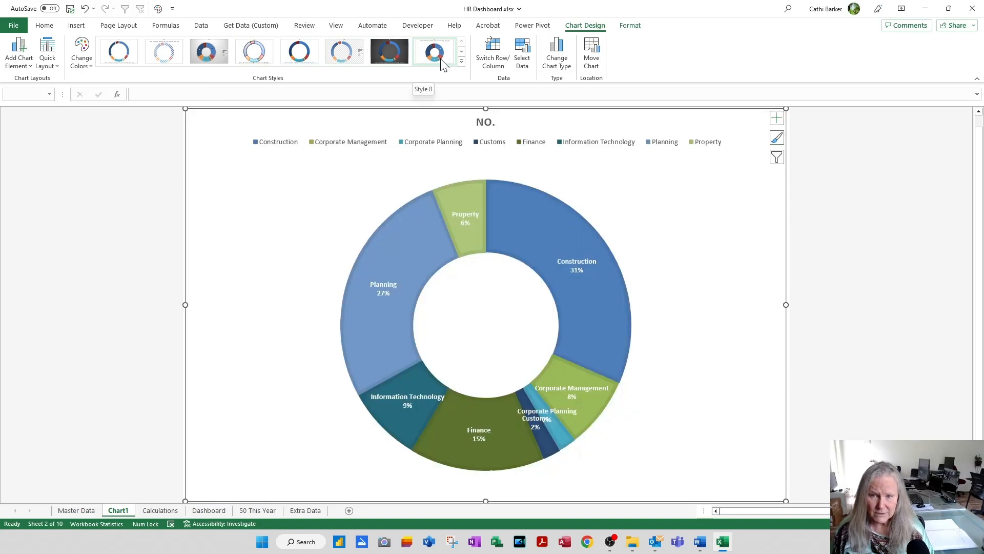
Step: Apply chart Style 6 to the doughnut chart and remove its legend
click(462, 61)
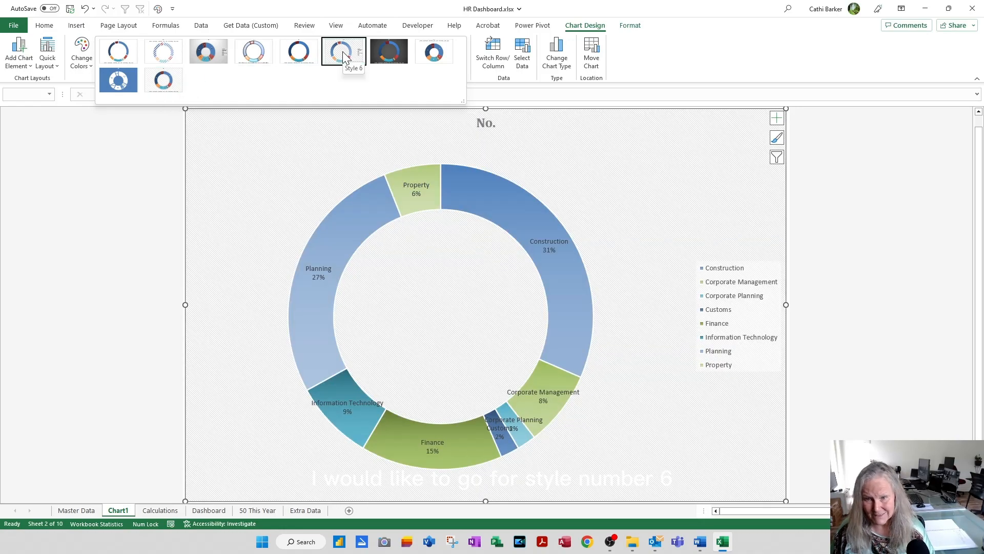
click(343, 55)
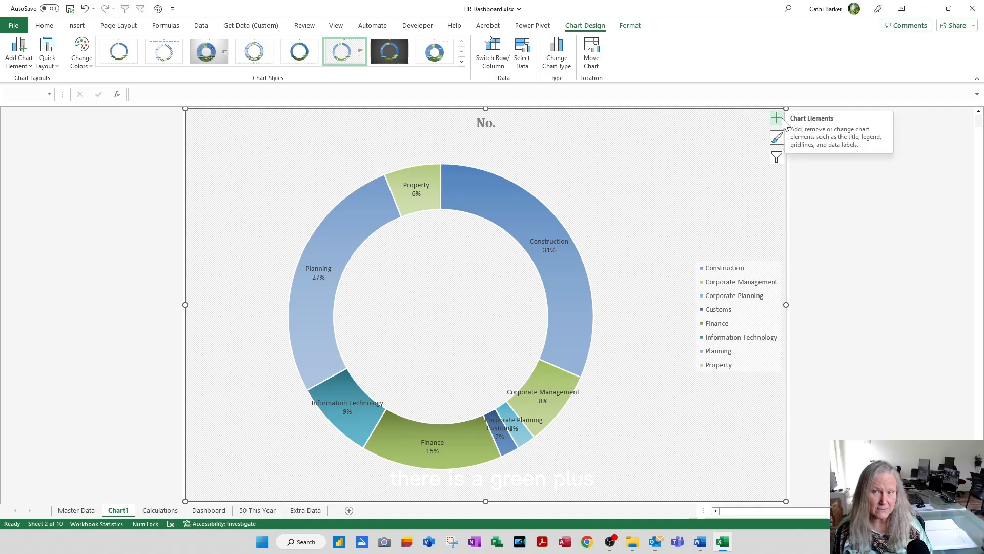
click(871, 215)
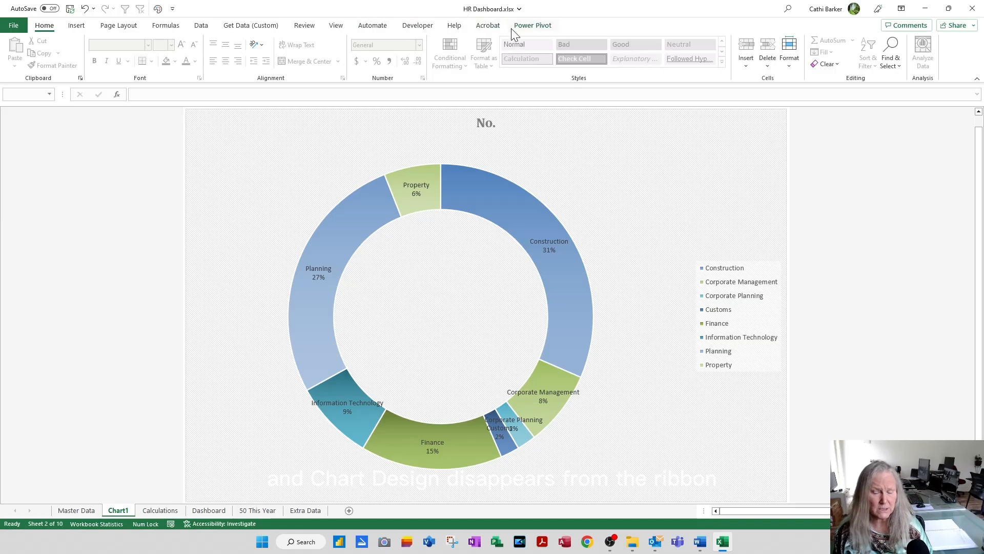
click(587, 162)
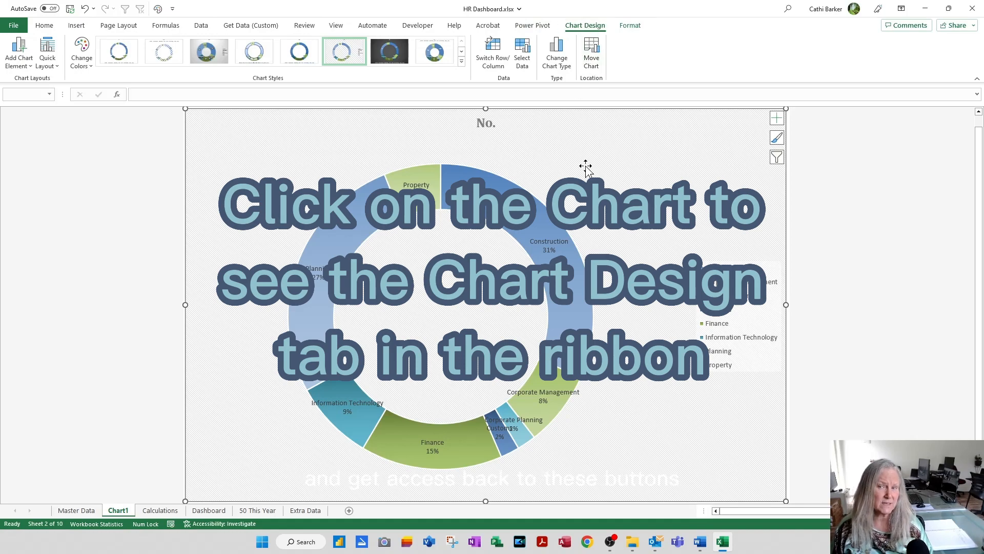
click(779, 123)
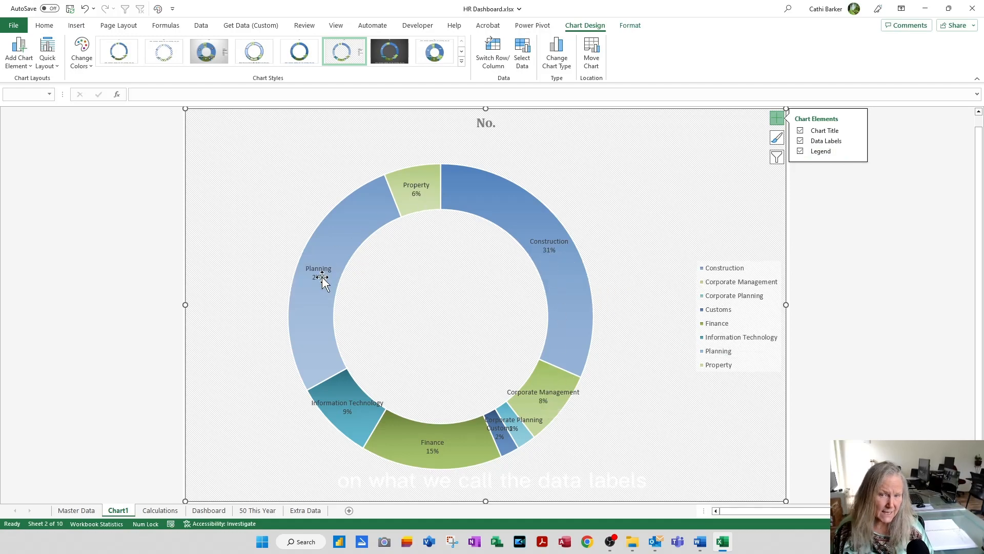
click(800, 151)
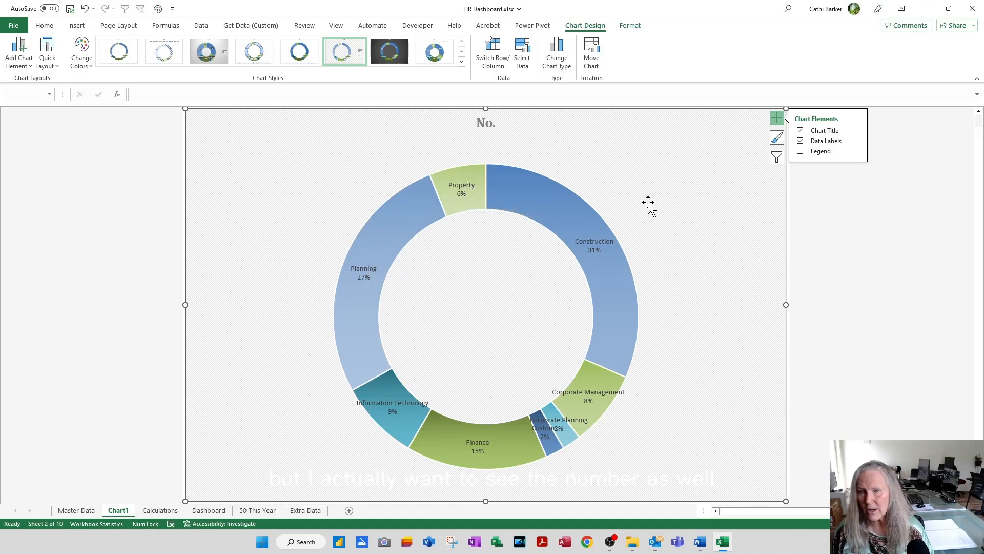
Step: Add the value to the doughnut's data labels, keeping the category name and percentage, and close the label formatting options
click(858, 142)
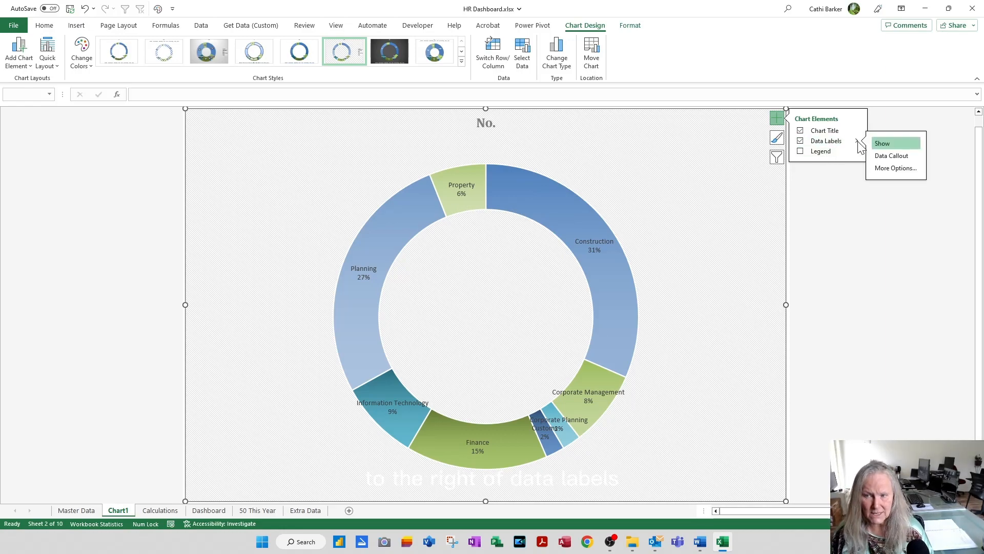
click(889, 170)
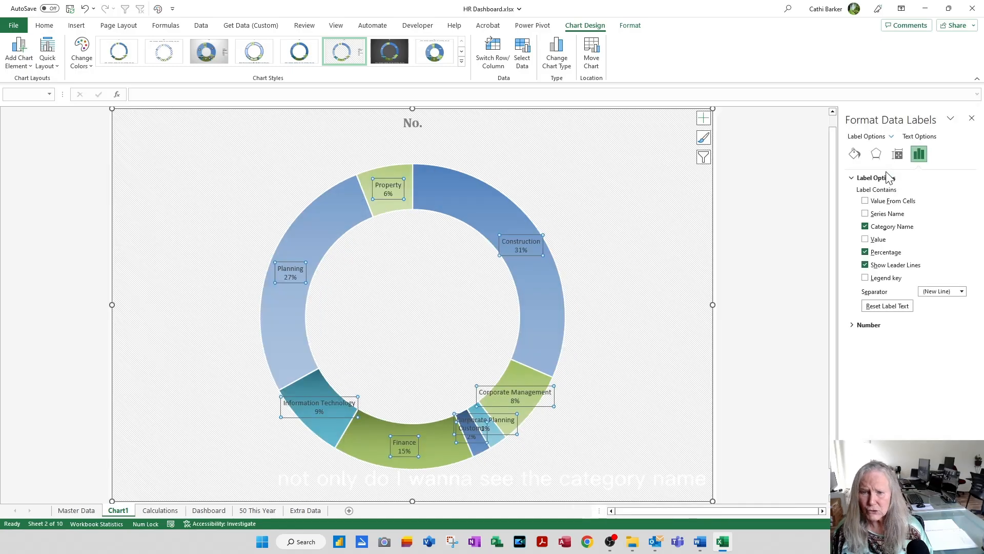
click(879, 230)
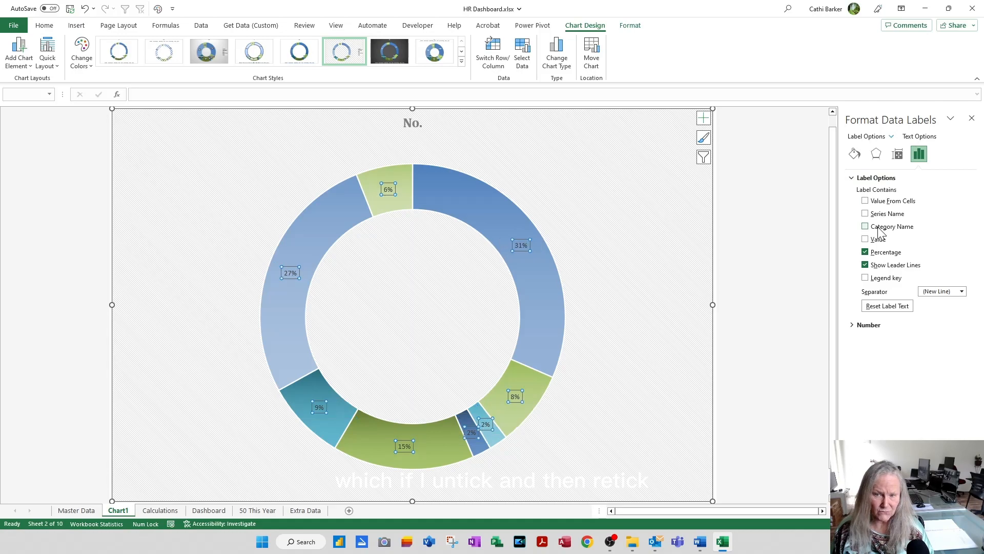
click(878, 229)
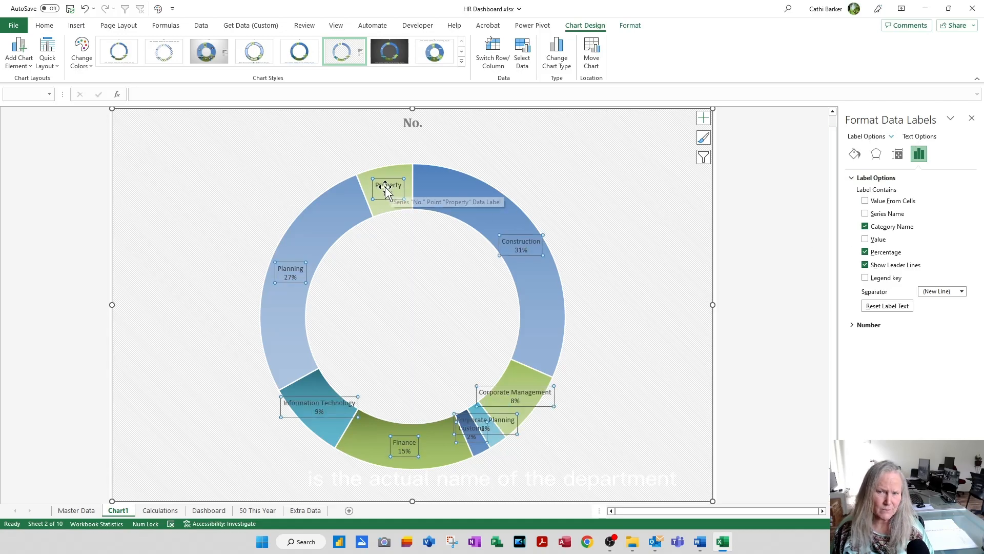
click(876, 243)
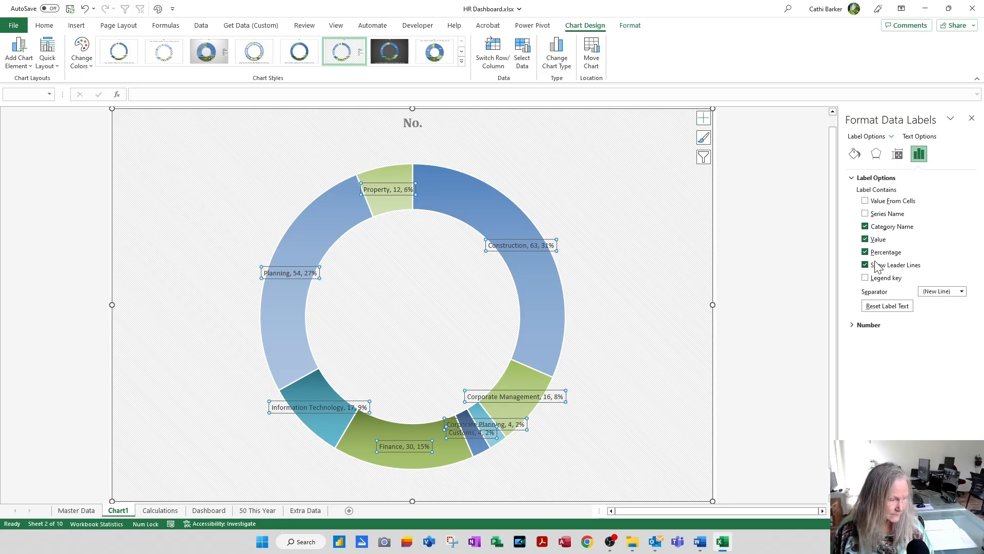
click(972, 119)
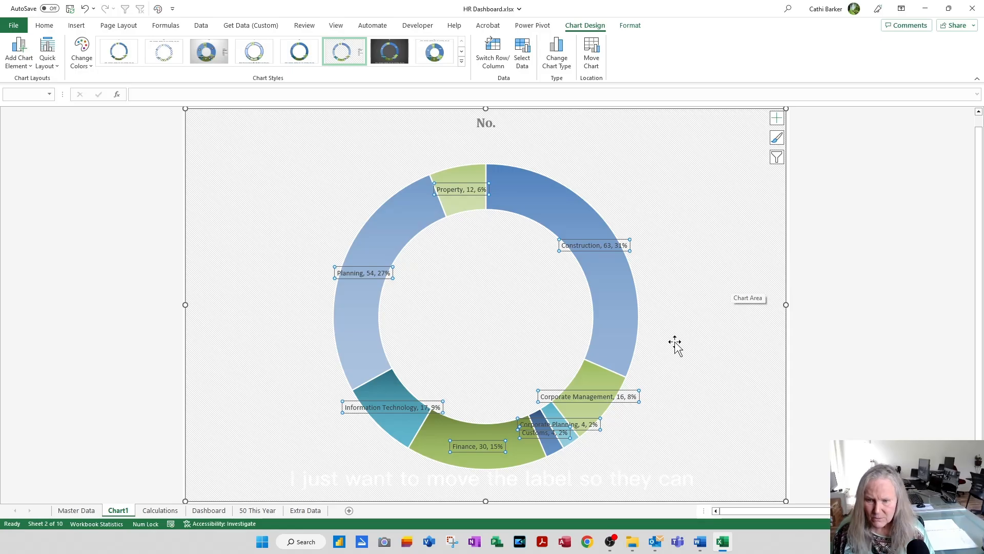
Step: Move the Information Technology and Corporate Planning data labels outside the doughnut ring, each beside its own slice
click(394, 411)
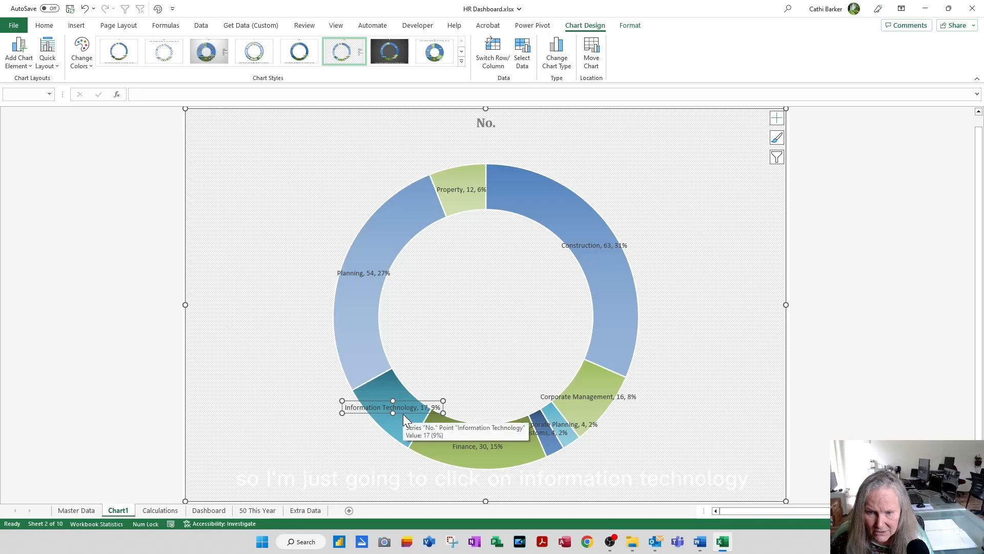
drag(402, 414, 332, 441)
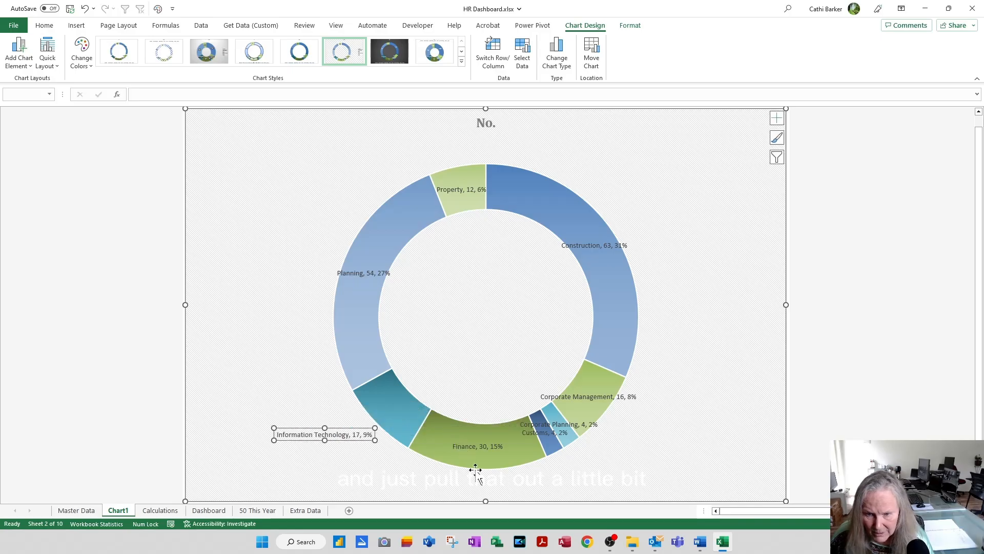
click(559, 432)
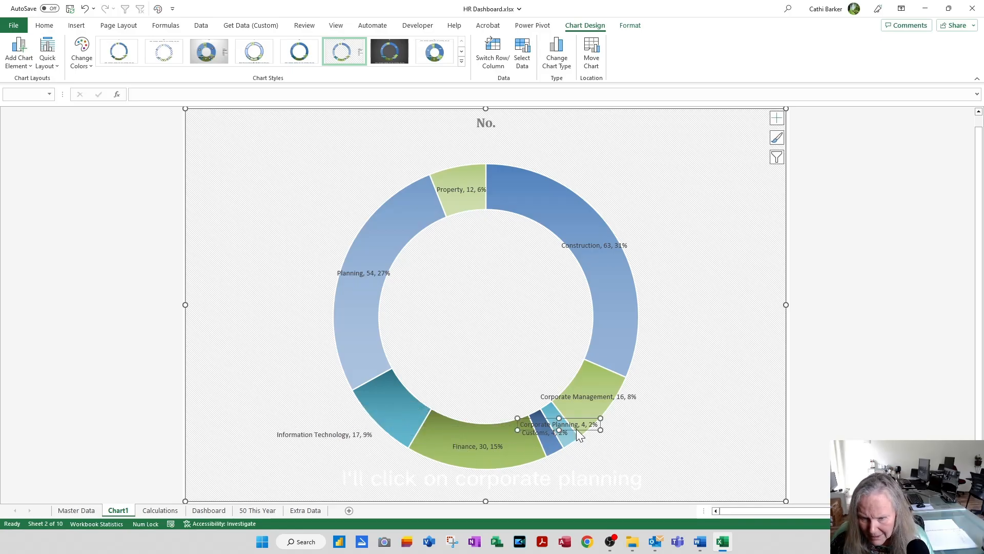
drag(576, 431, 649, 456)
Step: Move the Customs data label outside the ring, just below its slice and the Corporate Planning label
click(542, 432)
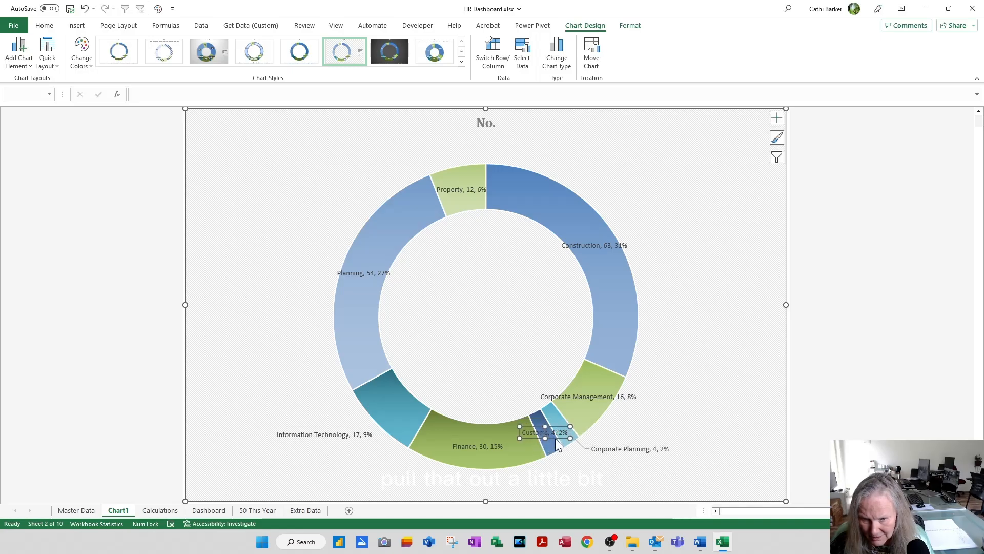
drag(559, 439, 592, 478)
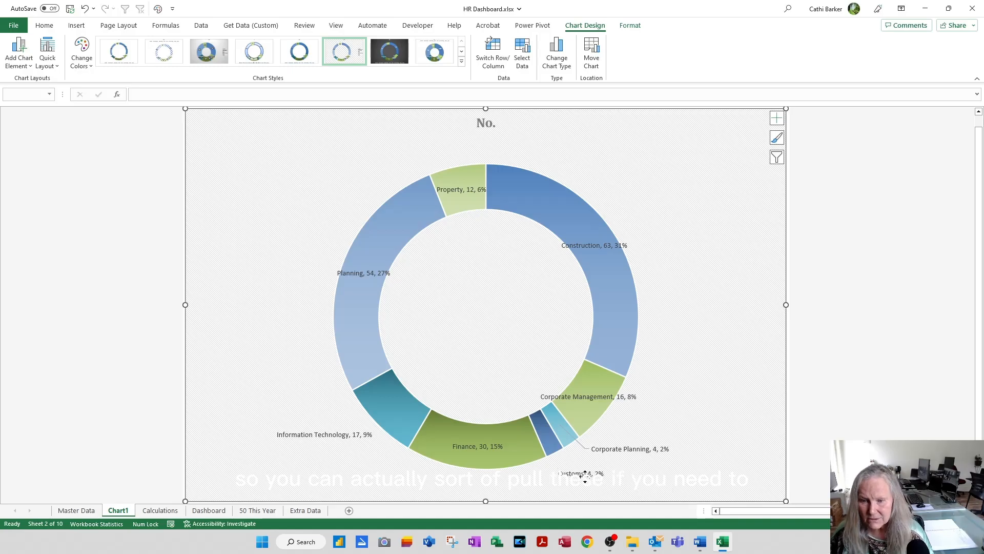
click(585, 476)
click(582, 479)
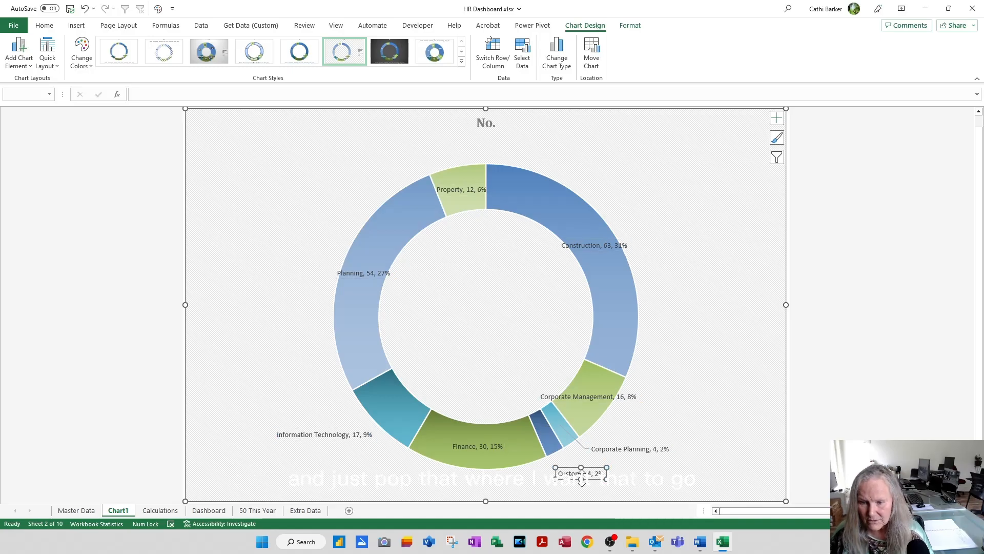
drag(570, 473, 566, 465)
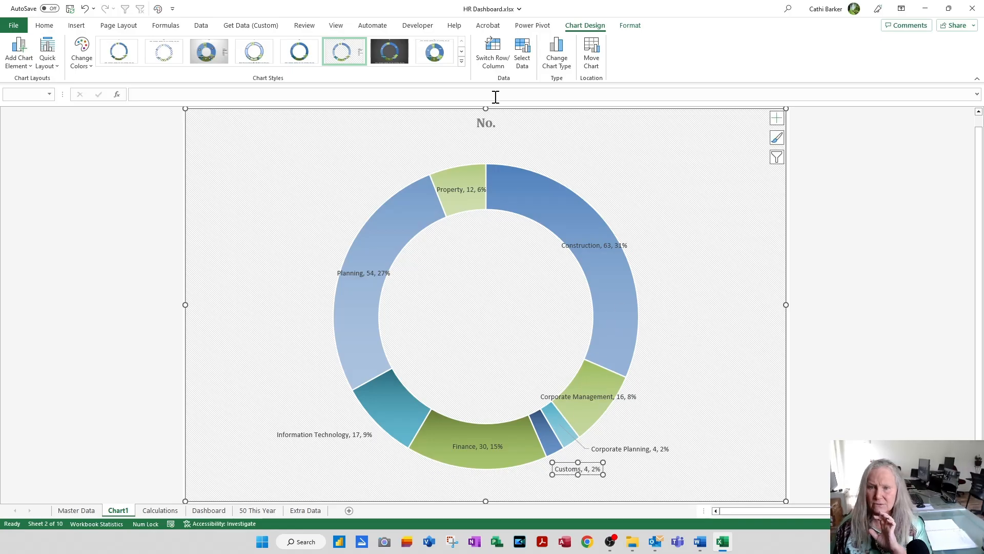
Step: Change the doughnut chart's title to "Staff Numbers & Percentages"
click(486, 123)
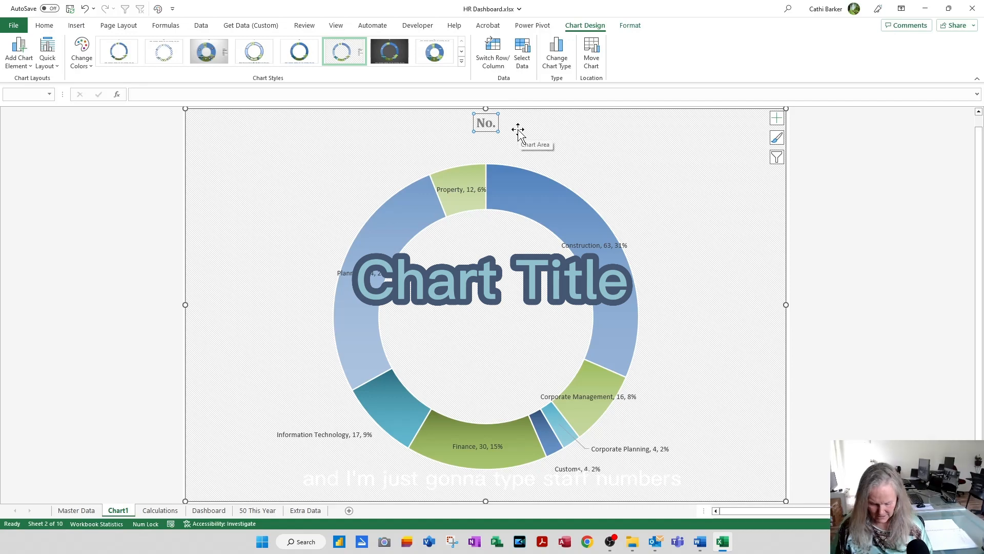
text(Staff)
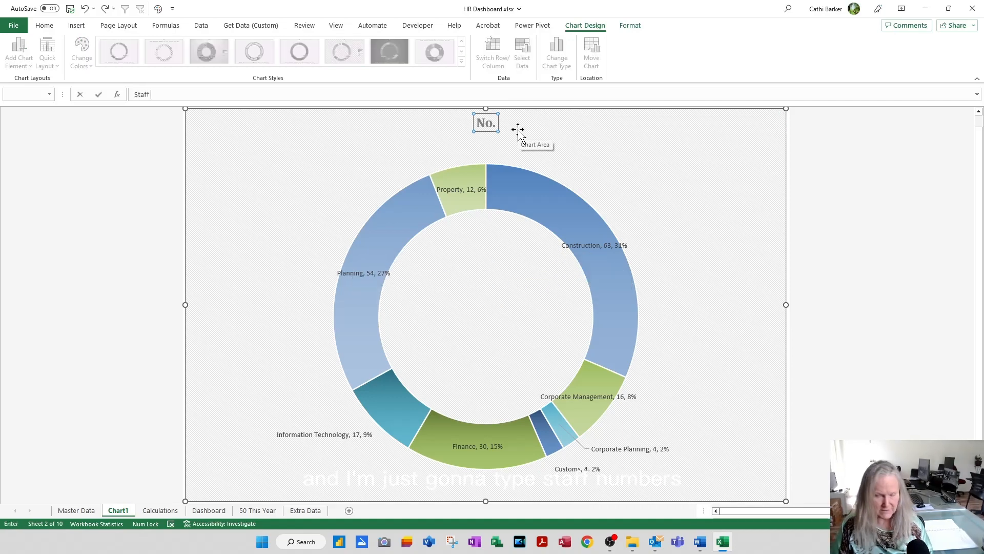
text( Numbers & )
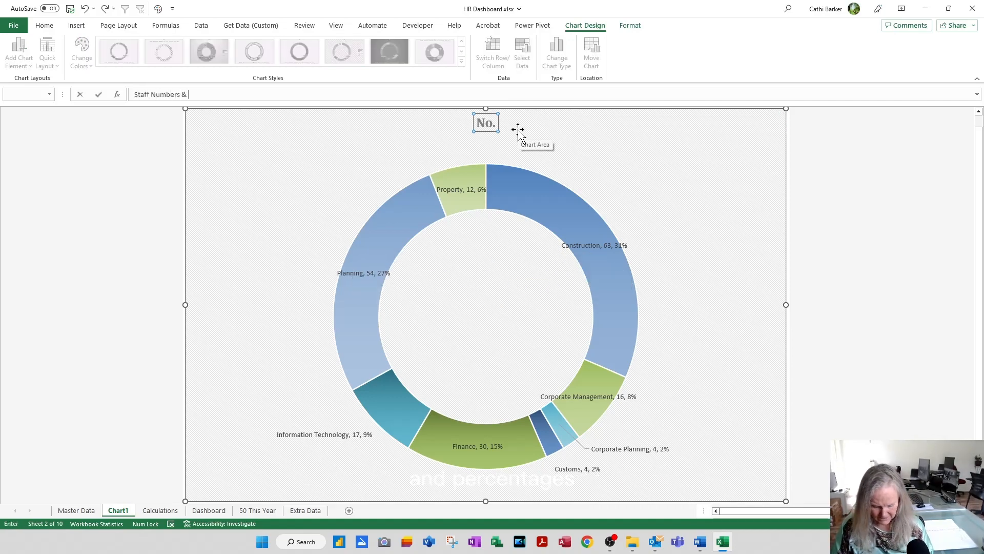
text(Percentage)
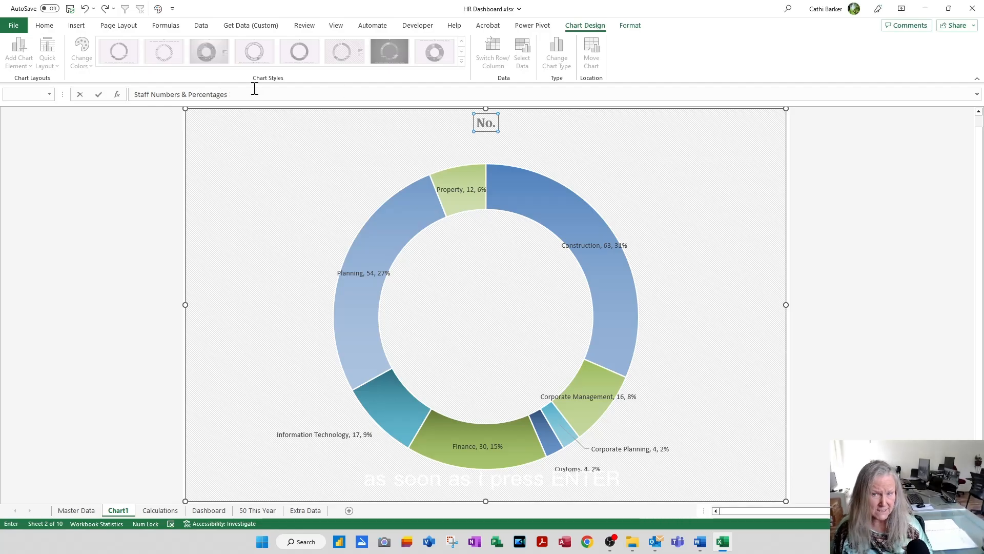
text(s)
key(Return)
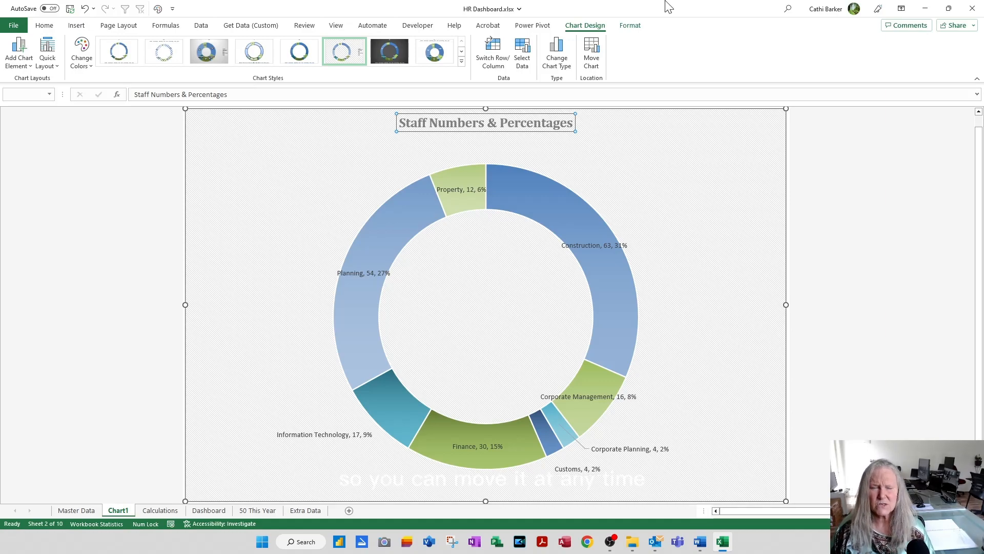
Step: Move the doughnut chart from its own chart sheet to the Dashboard sheet as an object
click(596, 62)
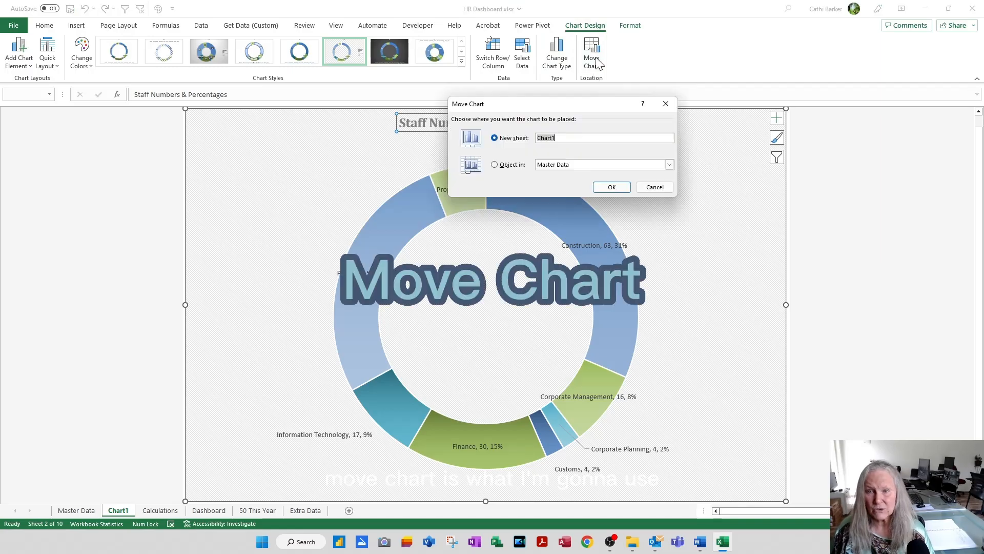
click(511, 165)
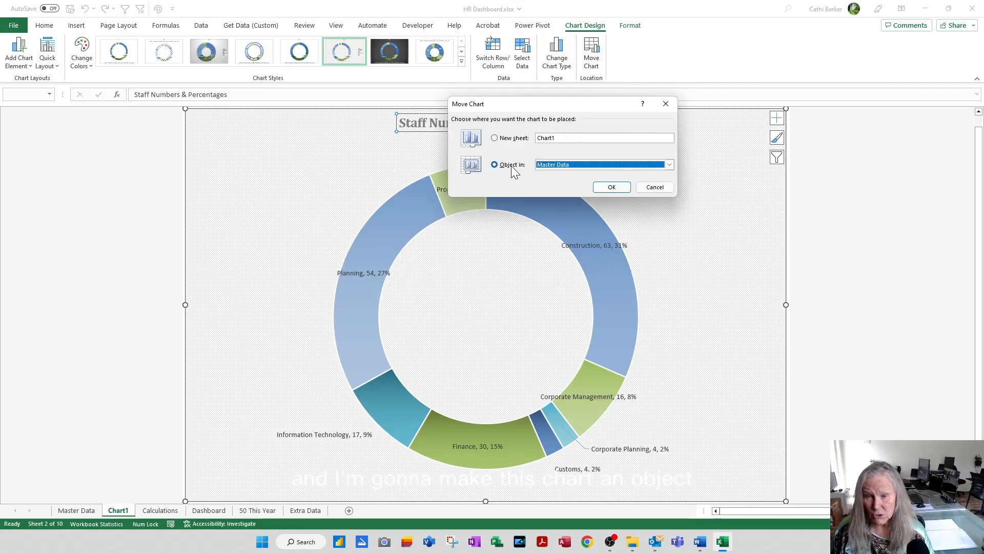
click(670, 164)
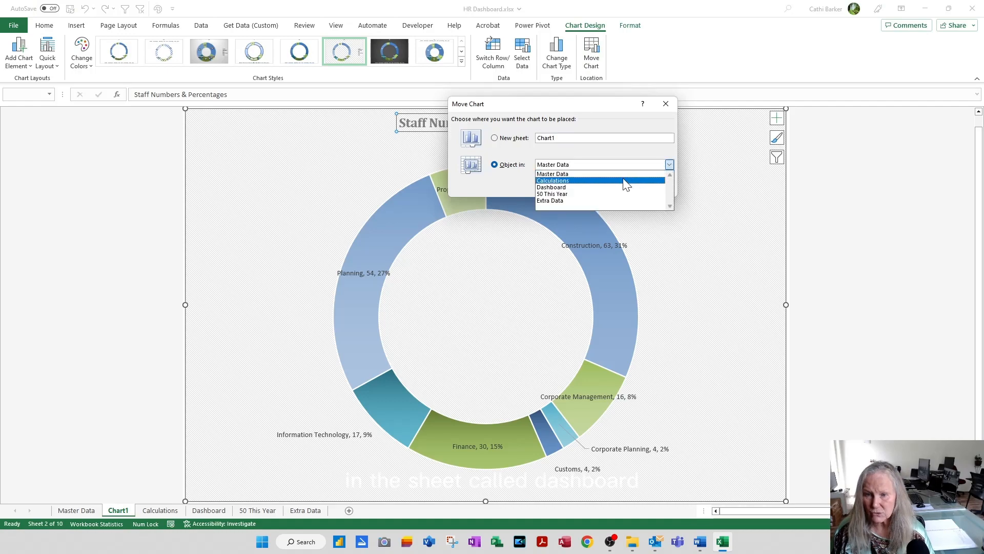
click(597, 188)
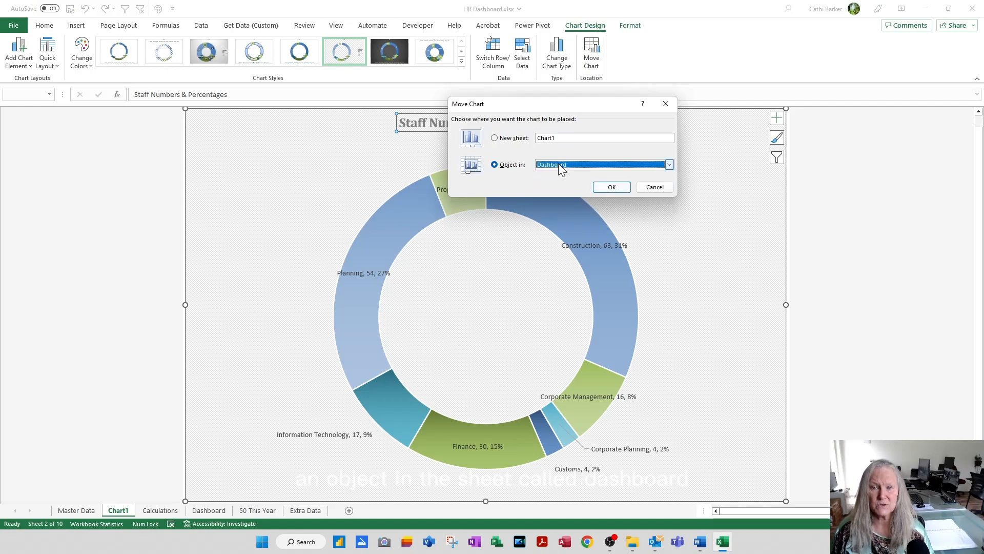
click(611, 187)
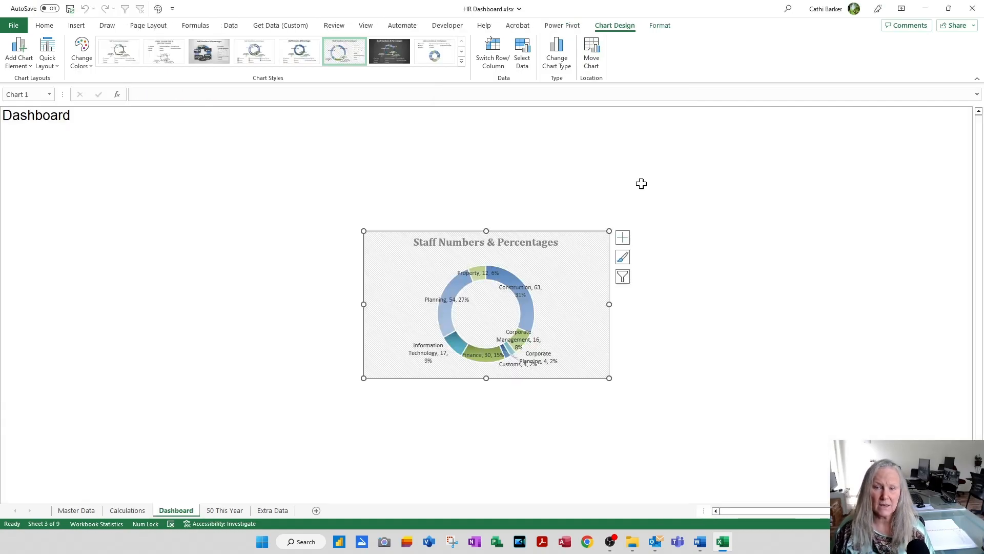
Step: Place the doughnut chart directly under the Dashboard heading at the sheet's left edge, enlarge it slightly, and deselect it
drag(591, 261, 225, 157)
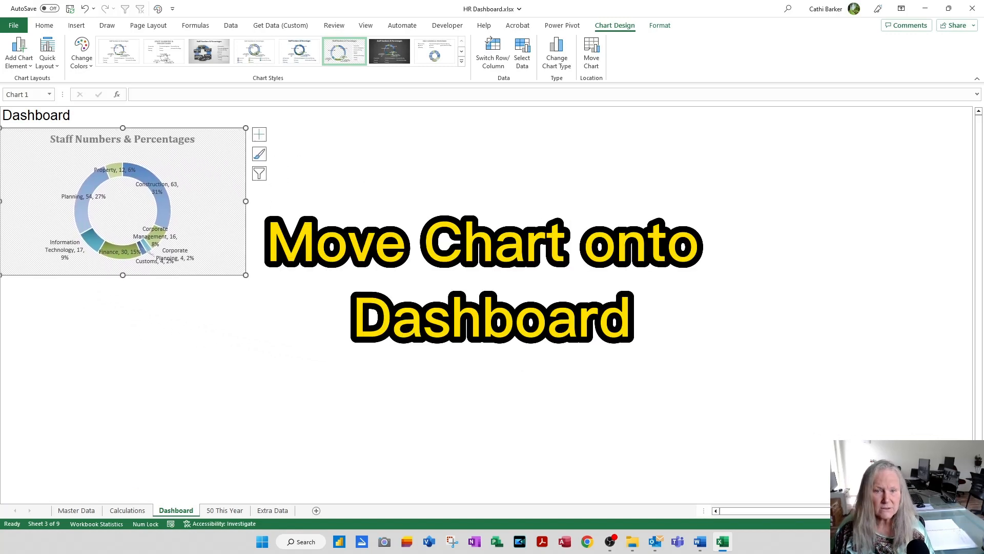
drag(244, 275, 269, 288)
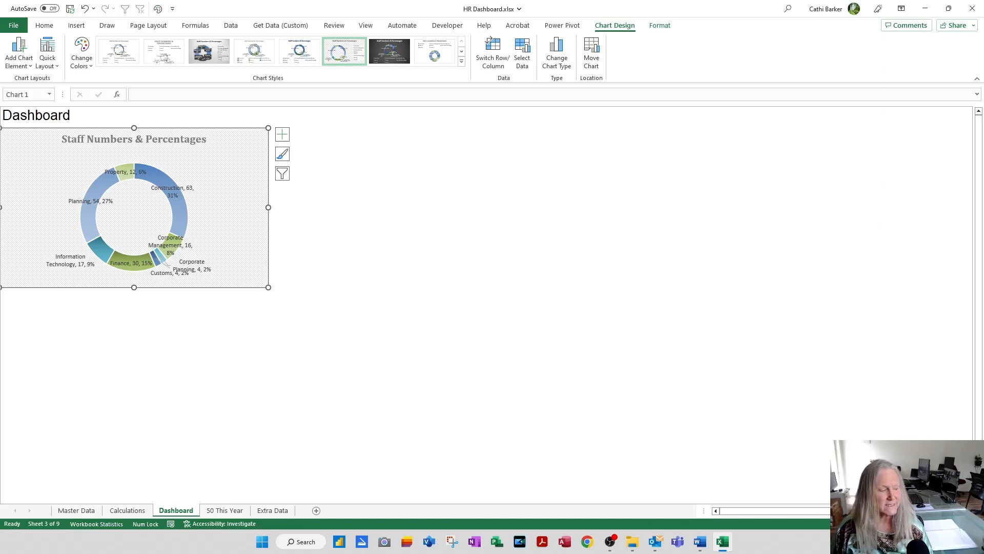
click(430, 205)
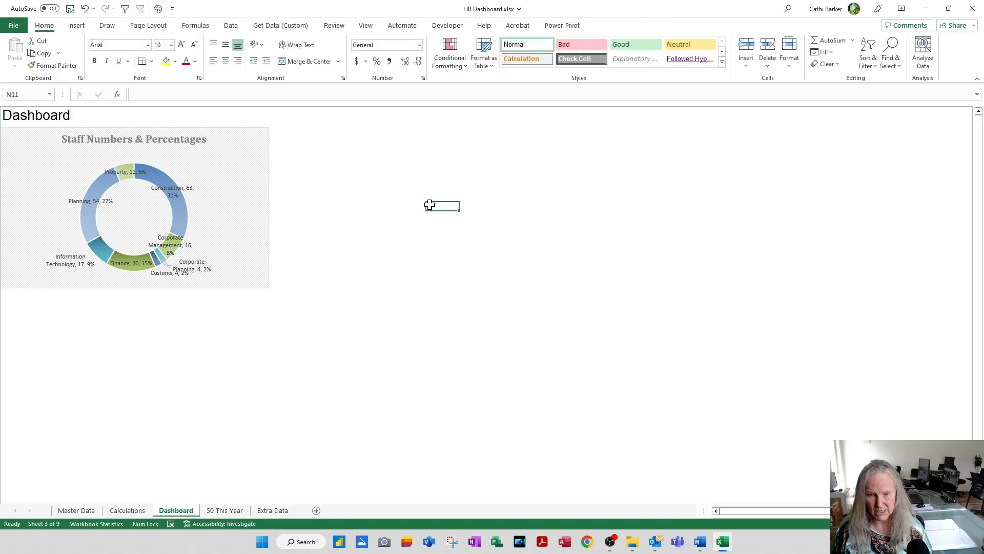
Step: Create a chart on a new sheet from the Job Title and No. table on the Calculations sheet
click(127, 510)
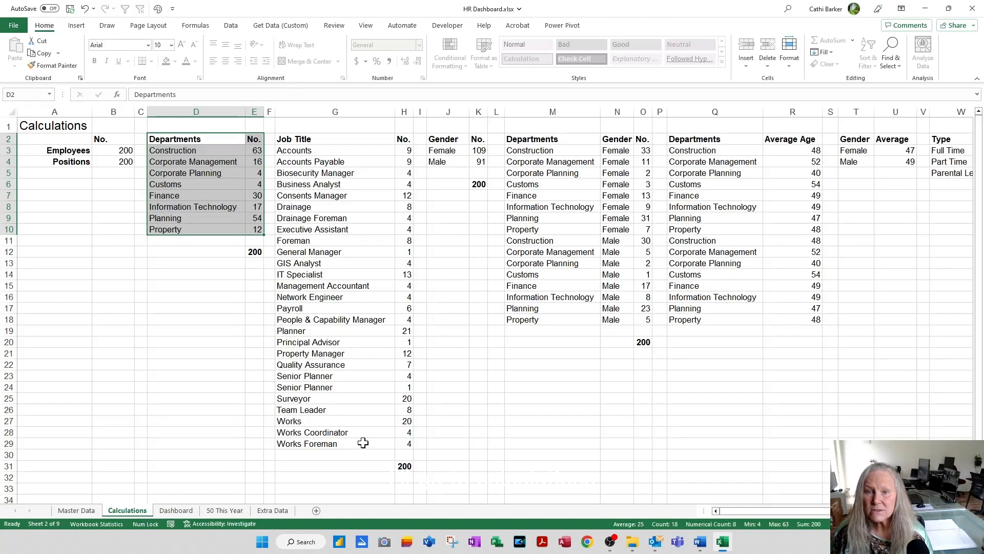
click(293, 136)
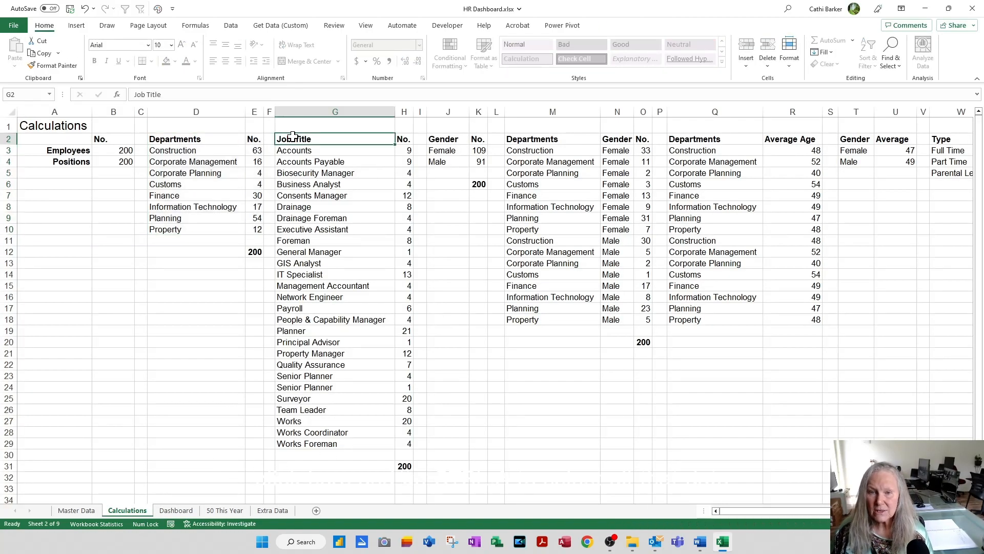
key(ctrl+a)
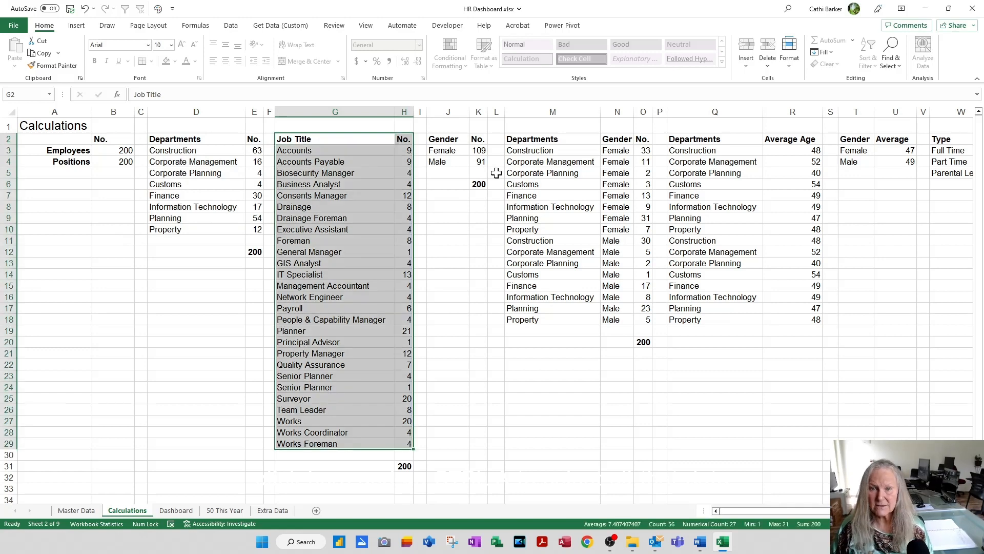
key(F11)
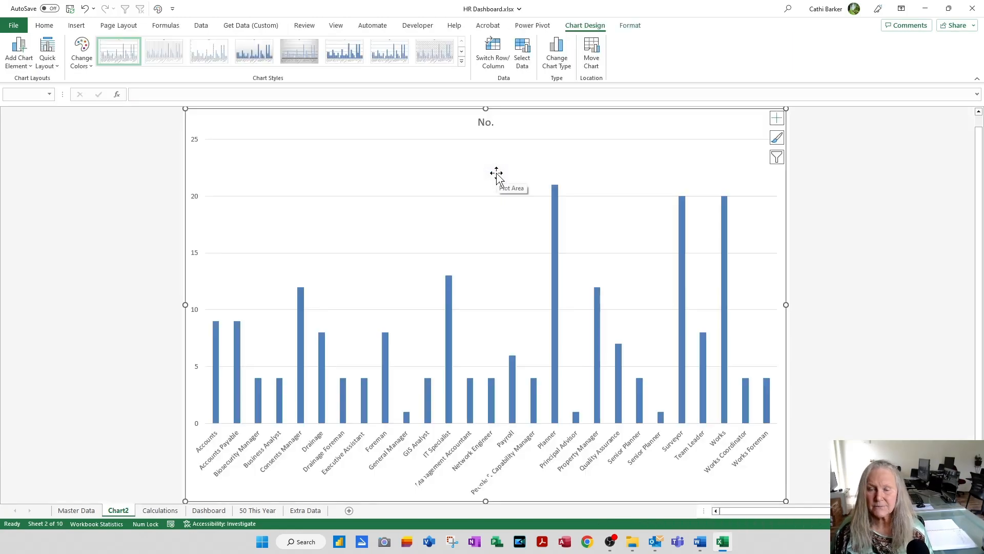
Step: Change the job title chart to the Clustered Bar type and apply quick Layout 2
click(559, 57)
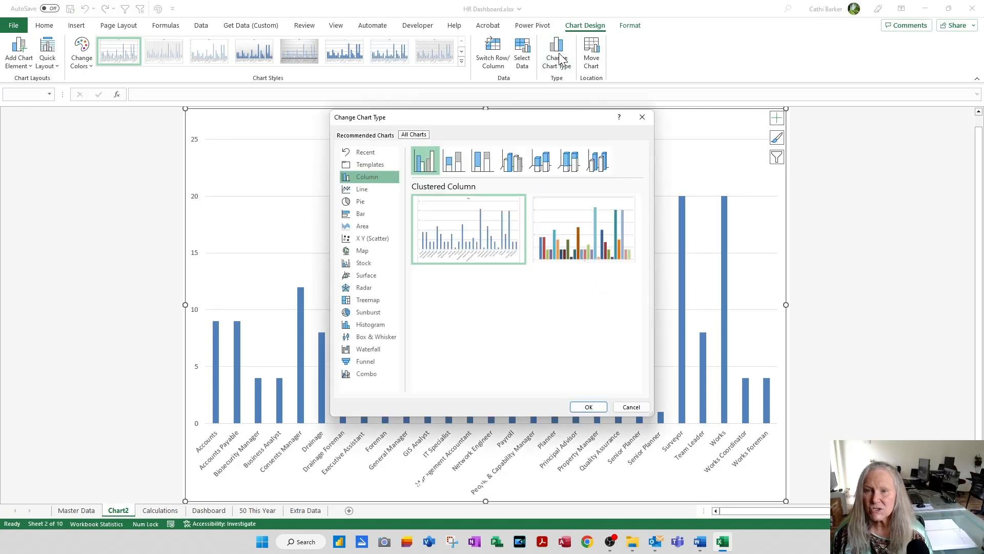
click(373, 213)
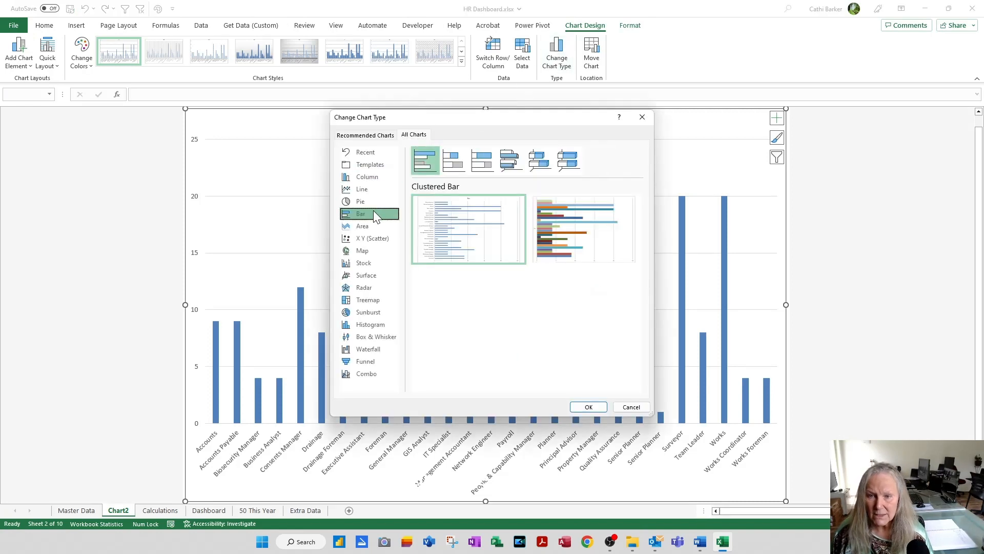
click(588, 407)
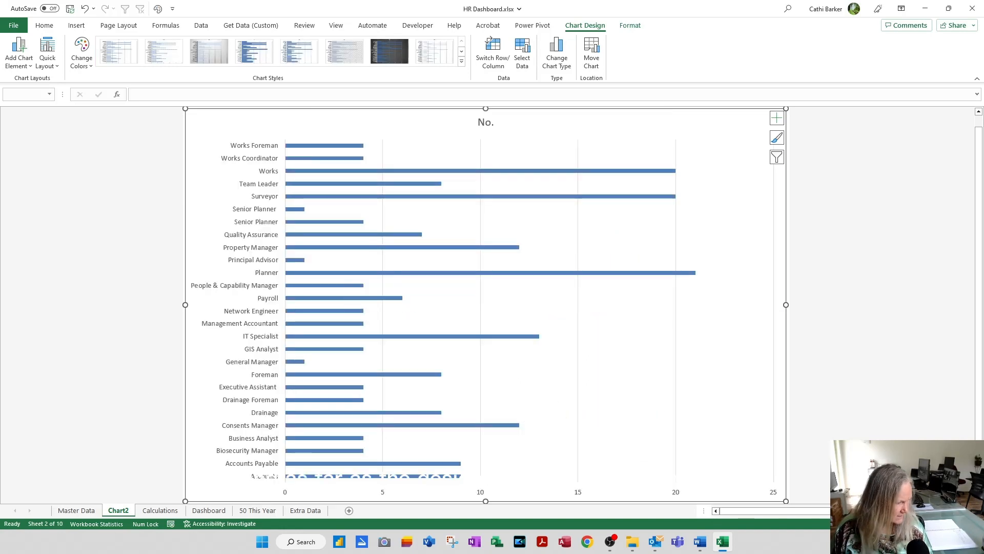
click(47, 57)
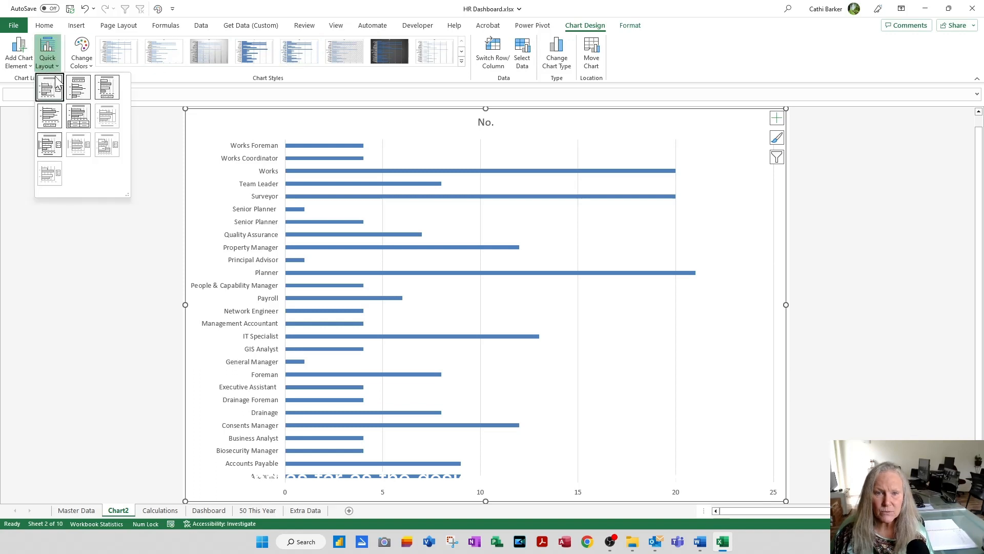
click(78, 89)
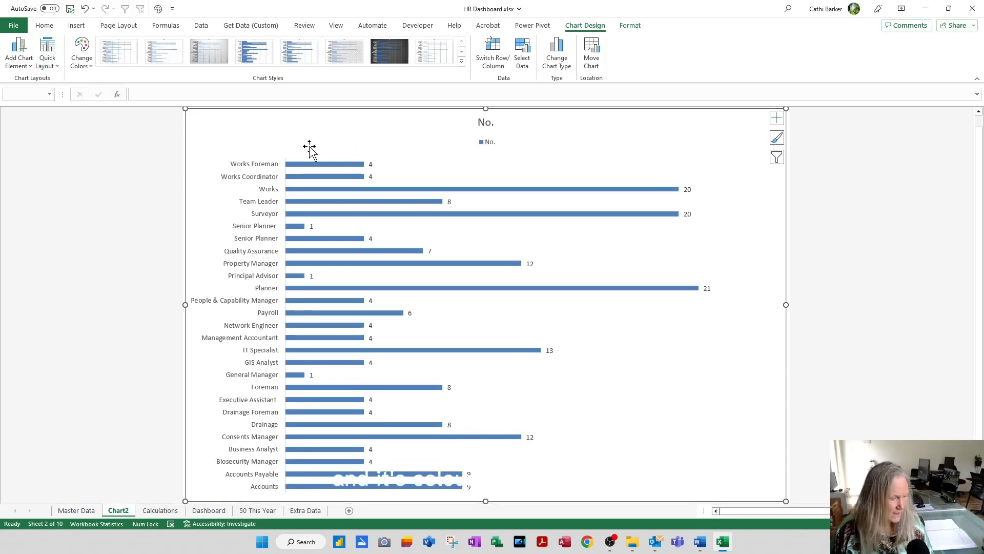
Step: Choose a colour palette for the job title bar chart and apply chart Style 6
click(81, 51)
click(88, 91)
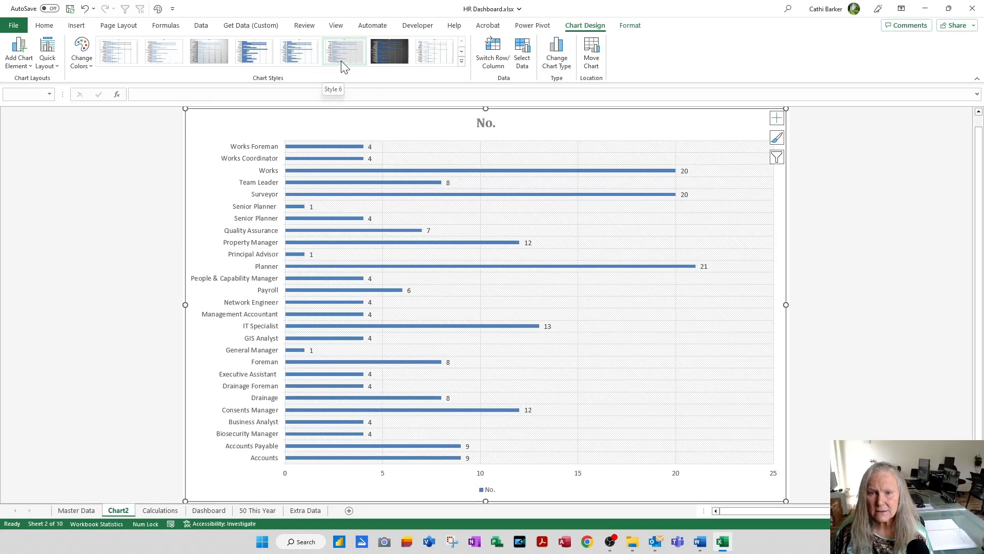
click(340, 61)
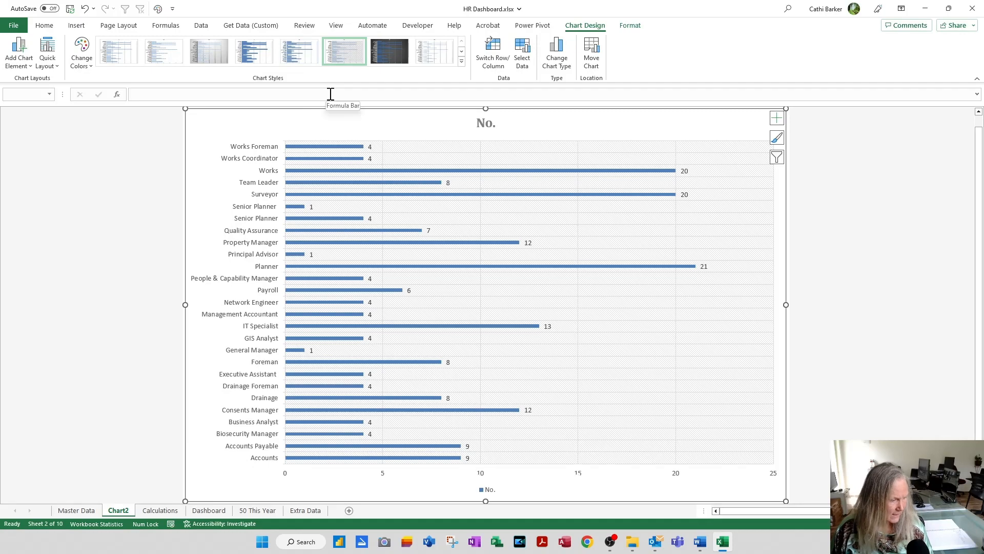
Step: Change the bar chart's title to "Staff by Job Title"
click(490, 124)
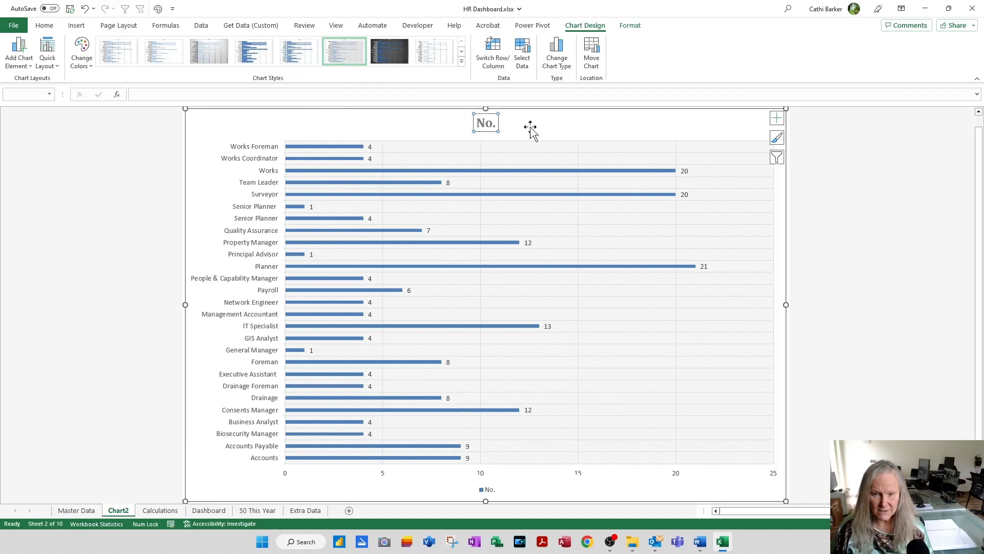
text(S)
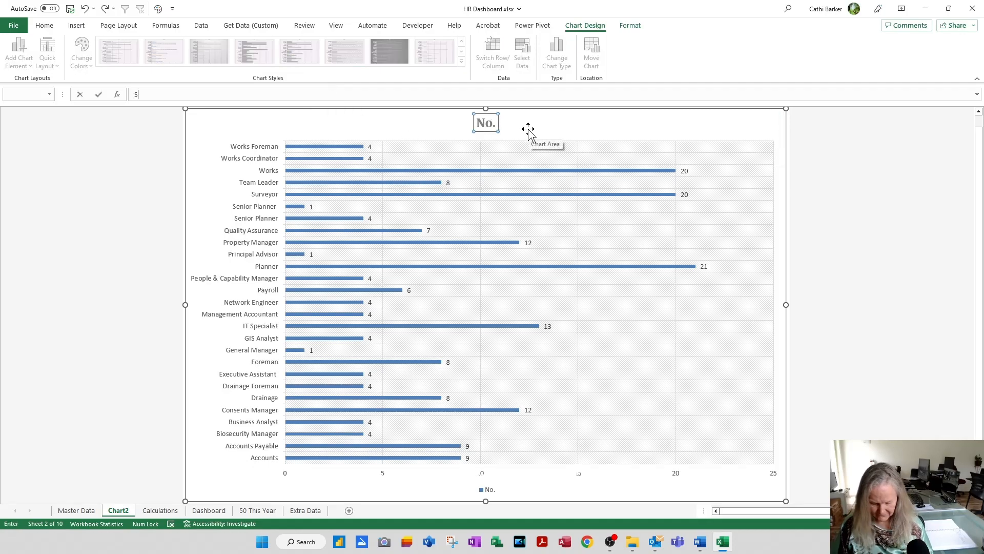
text(taff by Jo)
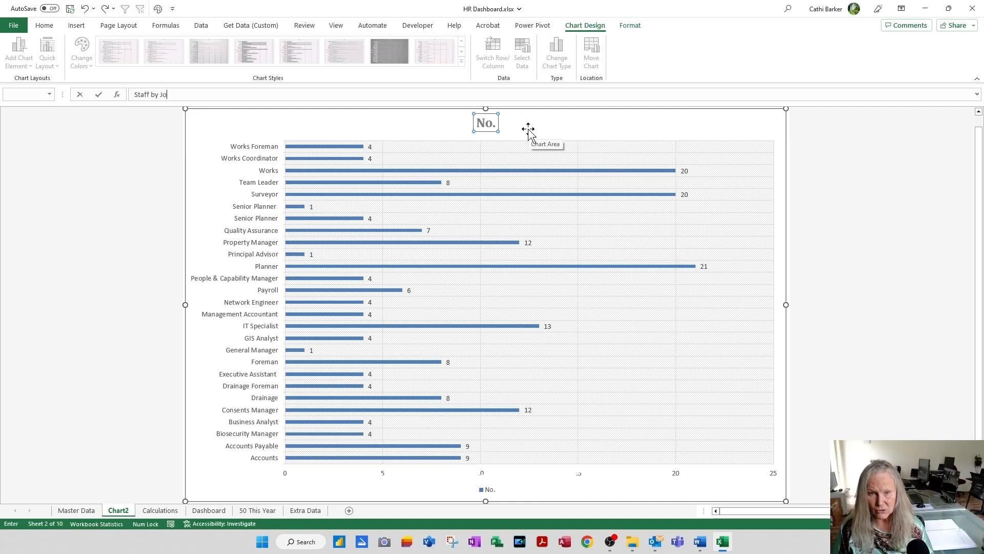
text(b Title)
key(Return)
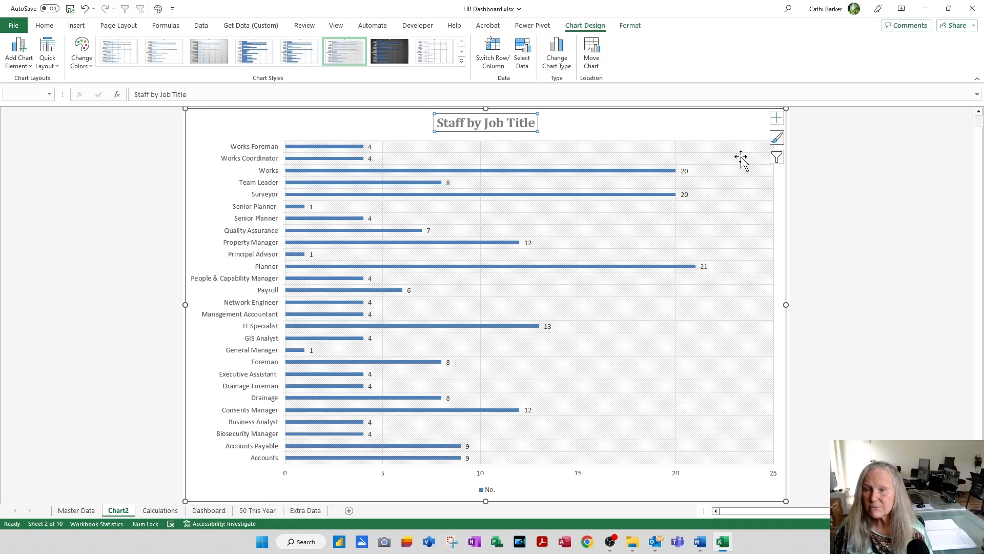
Step: Move the Staff by Job Title chart into the 50 This Year sheet as an object
click(738, 132)
click(592, 55)
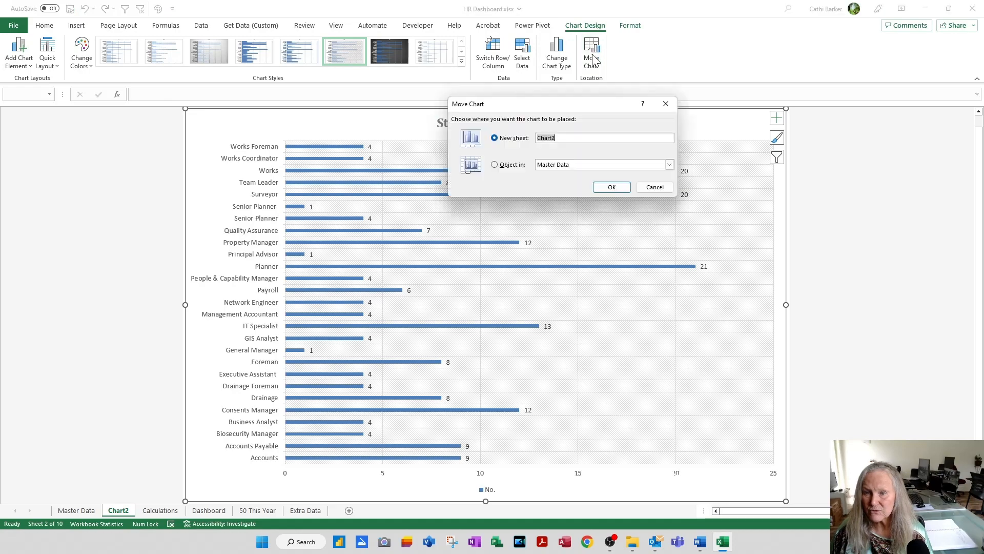
click(524, 165)
click(668, 164)
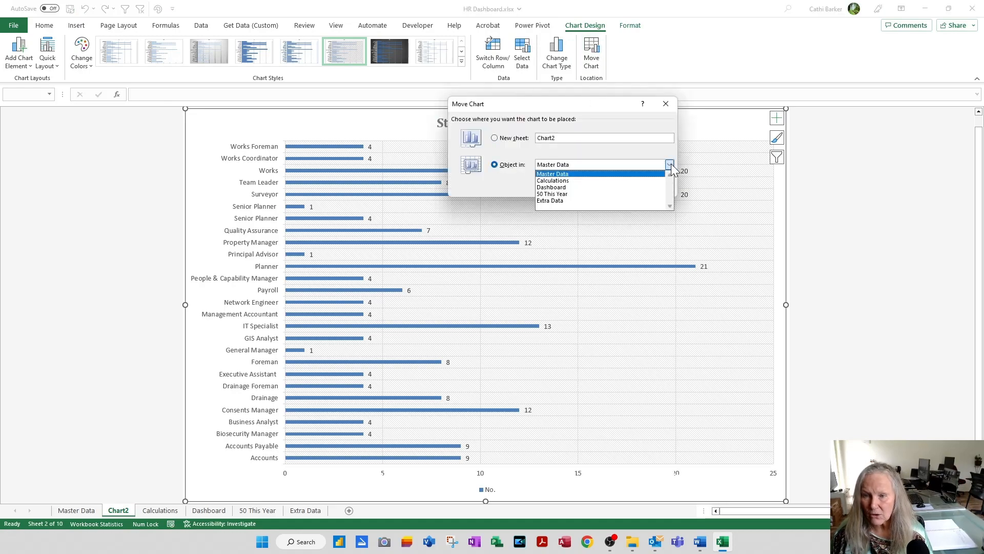
click(610, 194)
click(613, 188)
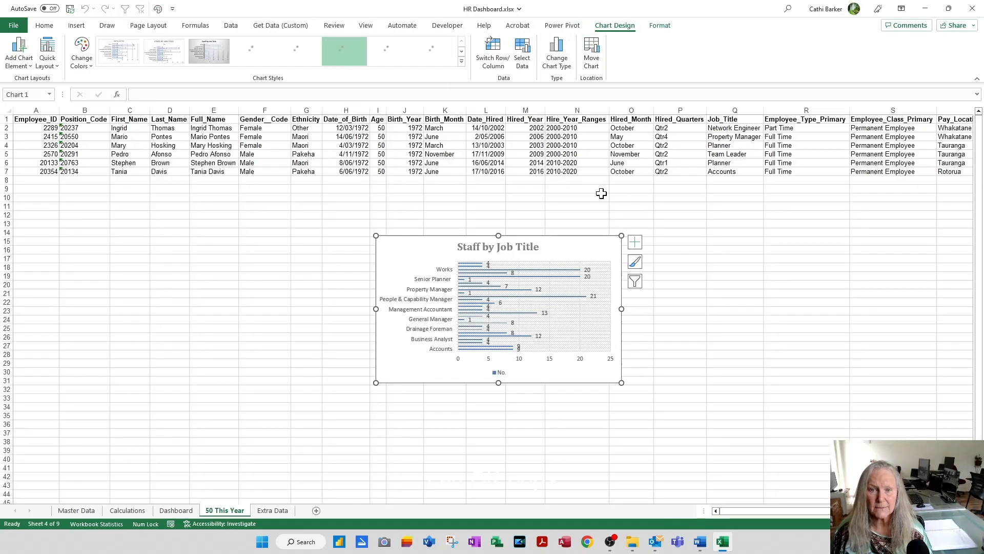
Step: Move the Staff by Job Title chart to the Dashboard sheet as an embedded object
click(592, 56)
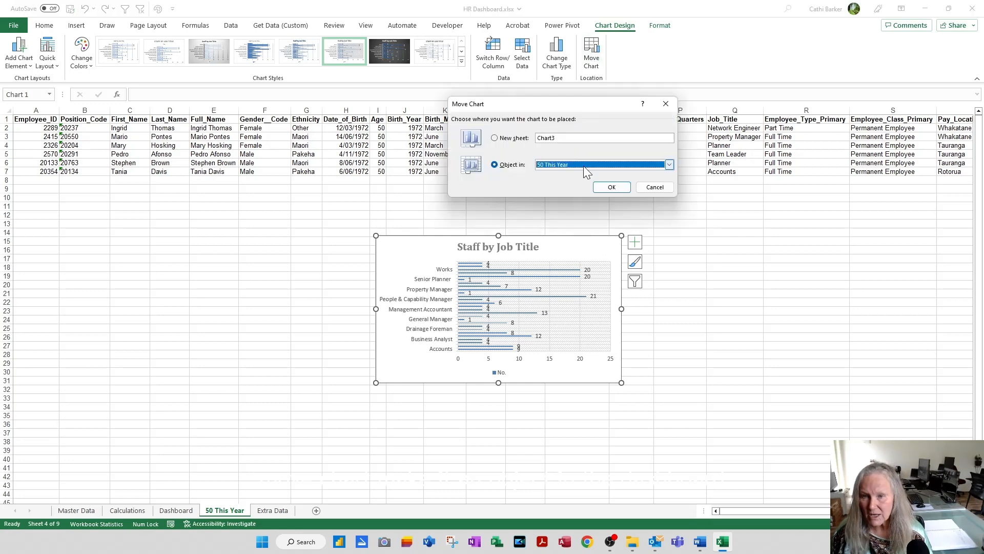
click(669, 166)
click(614, 185)
click(612, 187)
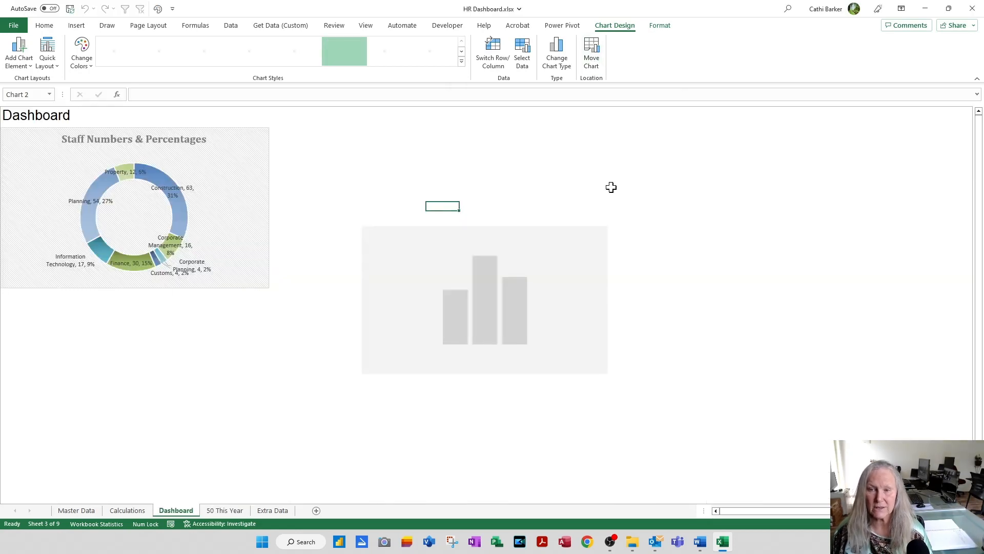
Step: Position the Staff by Job Title chart directly right of the doughnut chart and make it taller and slightly narrower
drag(564, 237, 476, 120)
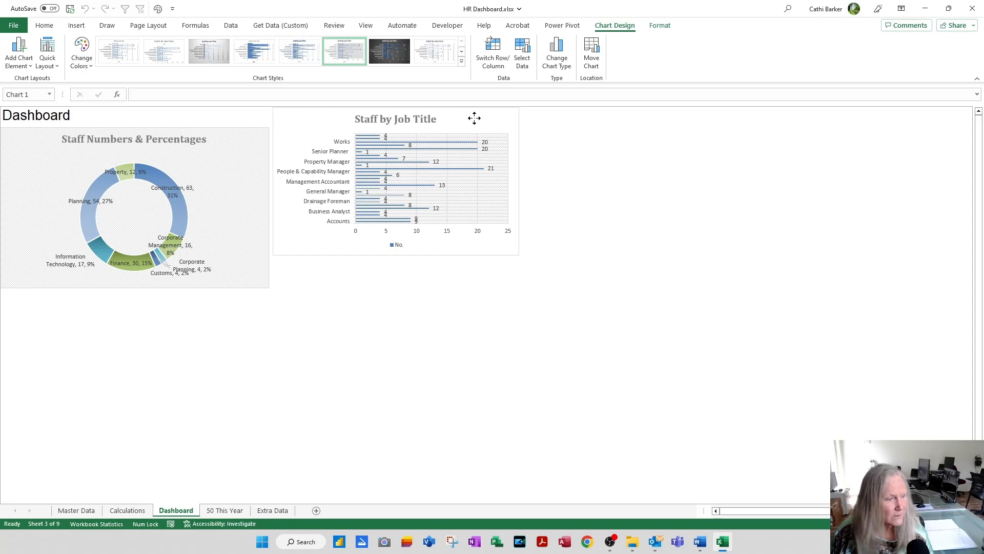
click(474, 118)
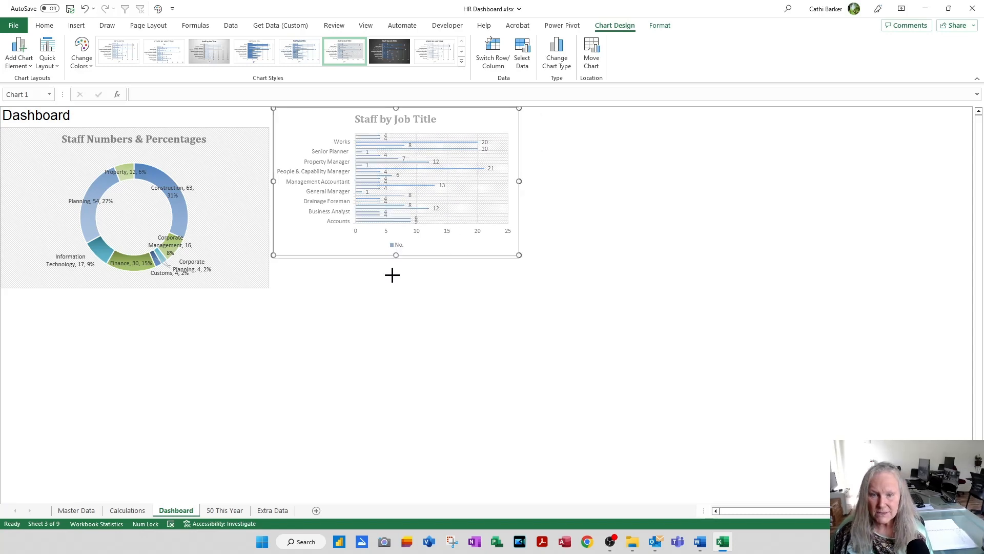
drag(392, 275, 379, 373)
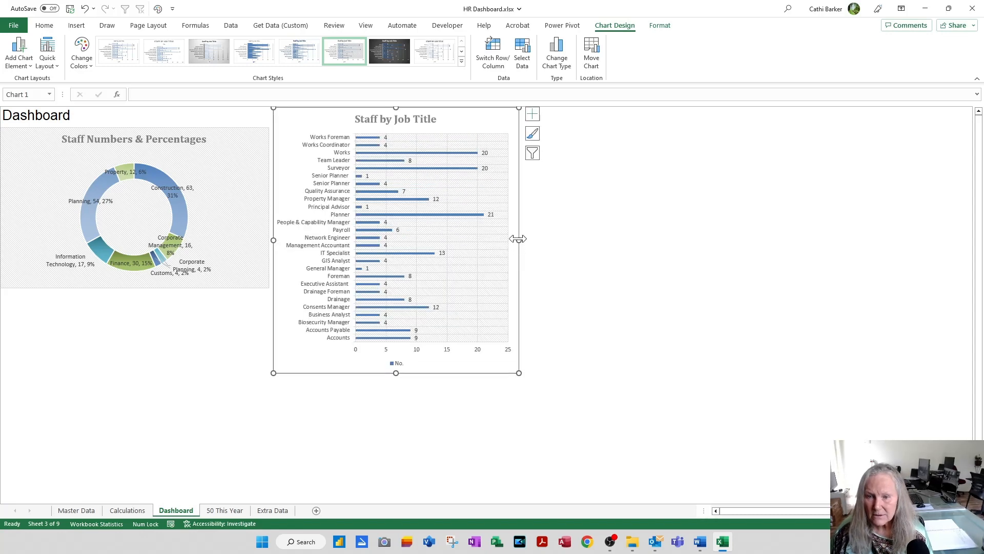
drag(518, 239, 490, 239)
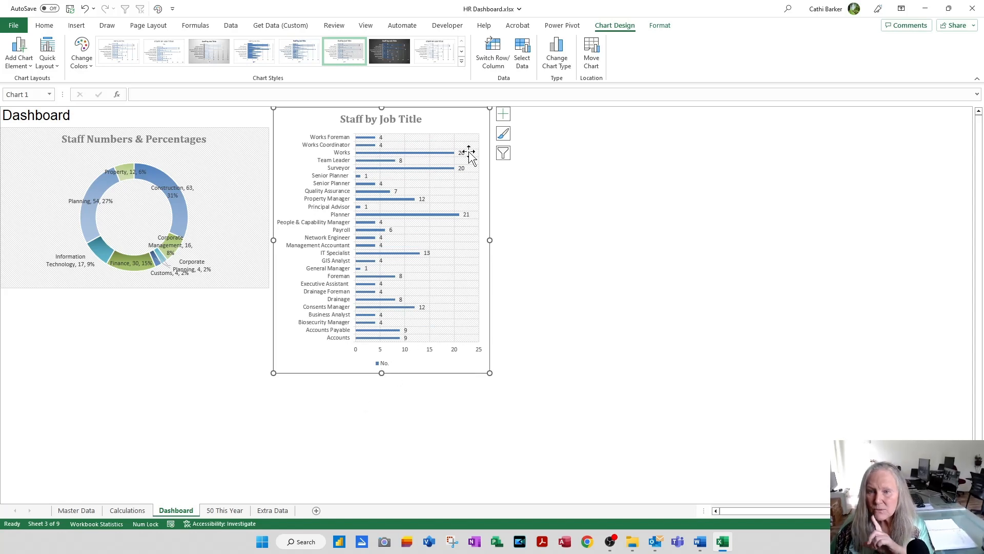
Step: Remove the legend from the Staff by Job Title chart
click(504, 114)
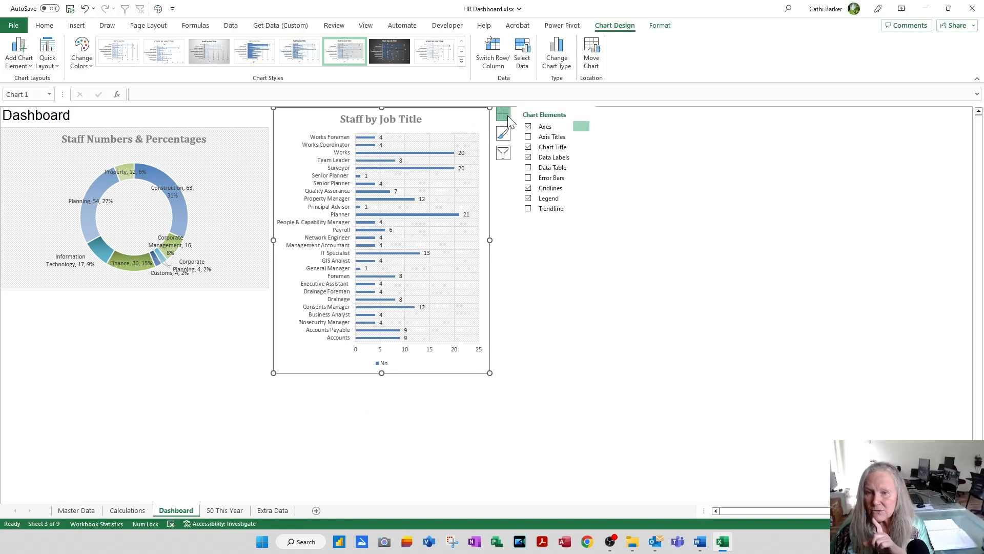
click(528, 199)
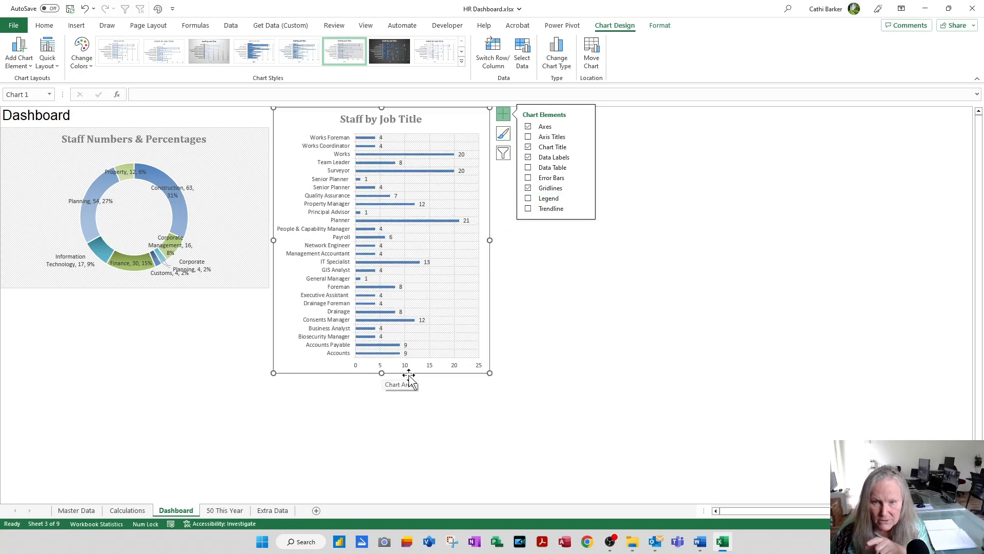
click(522, 346)
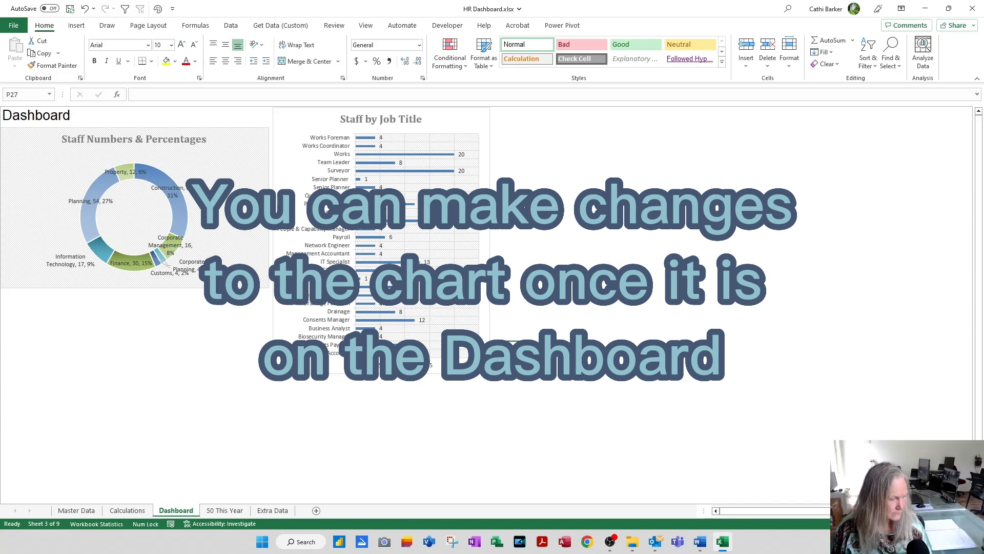
Step: Create a chart on a new sheet from the Departments and Average Age table on the Calculations sheet
click(121, 515)
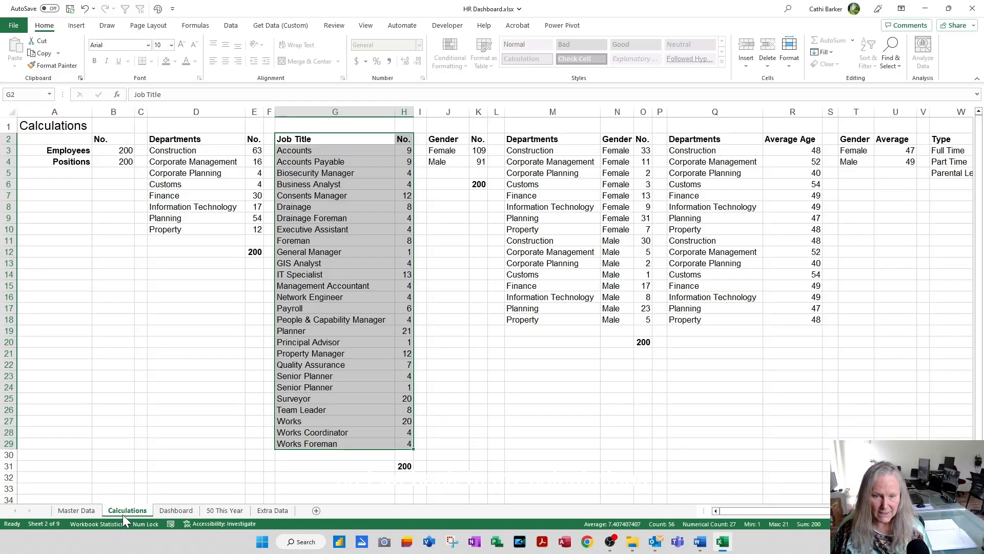
click(336, 420)
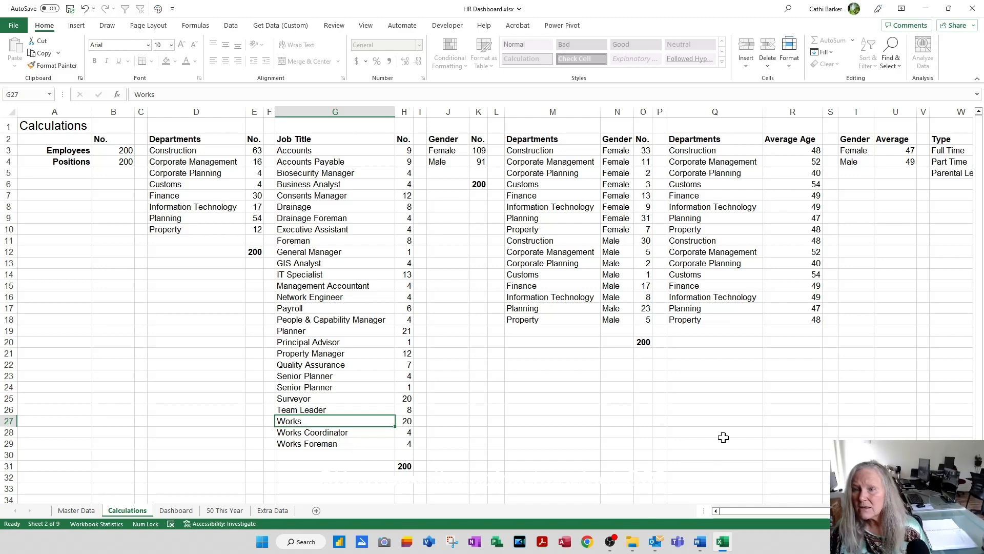
click(703, 141)
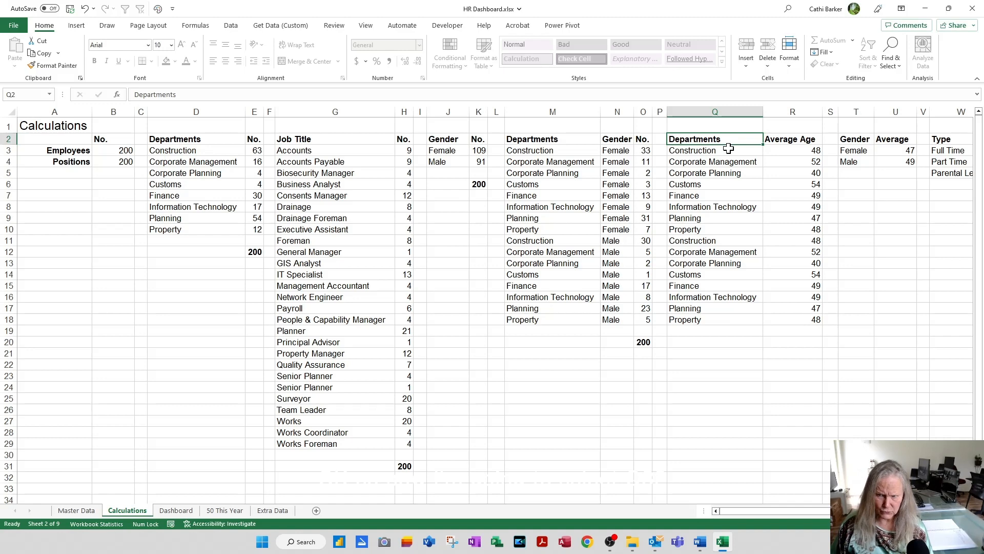
key(ctrl+a)
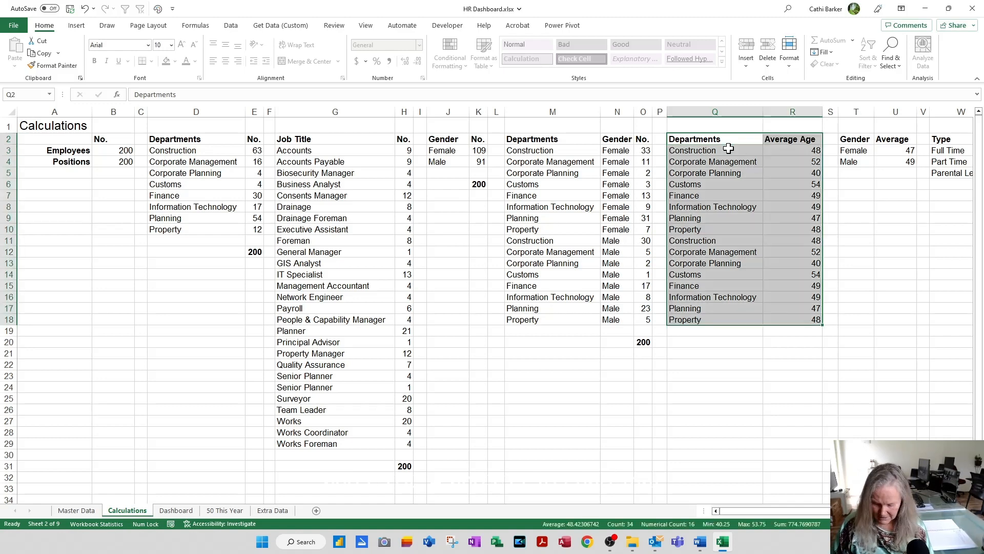
key(F11)
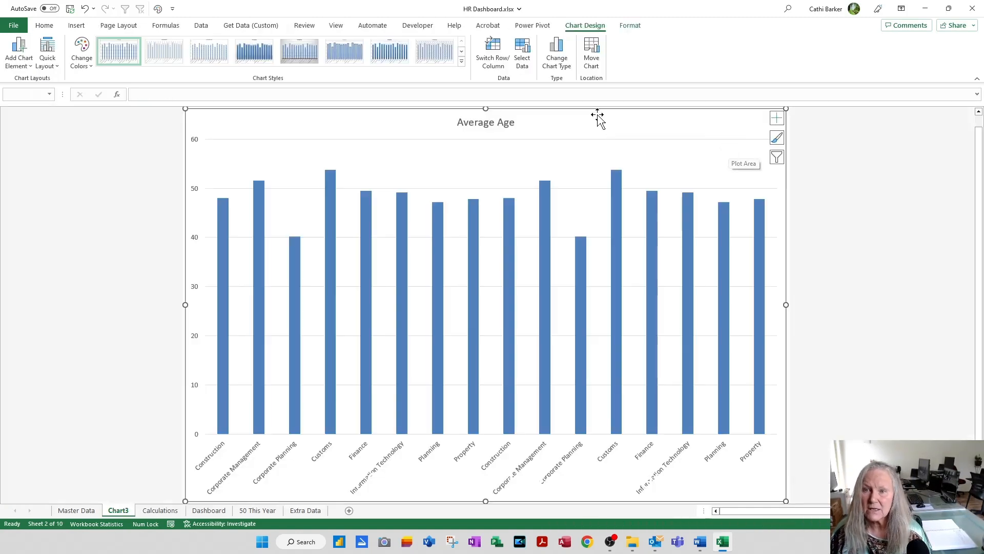
Step: Change the average age chart to the Histogram type
click(563, 70)
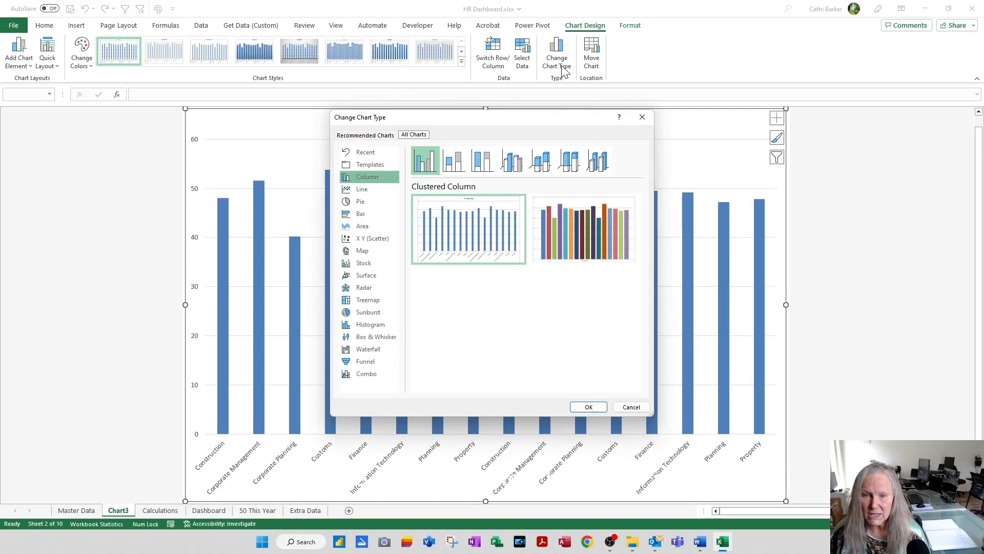
click(372, 324)
click(589, 407)
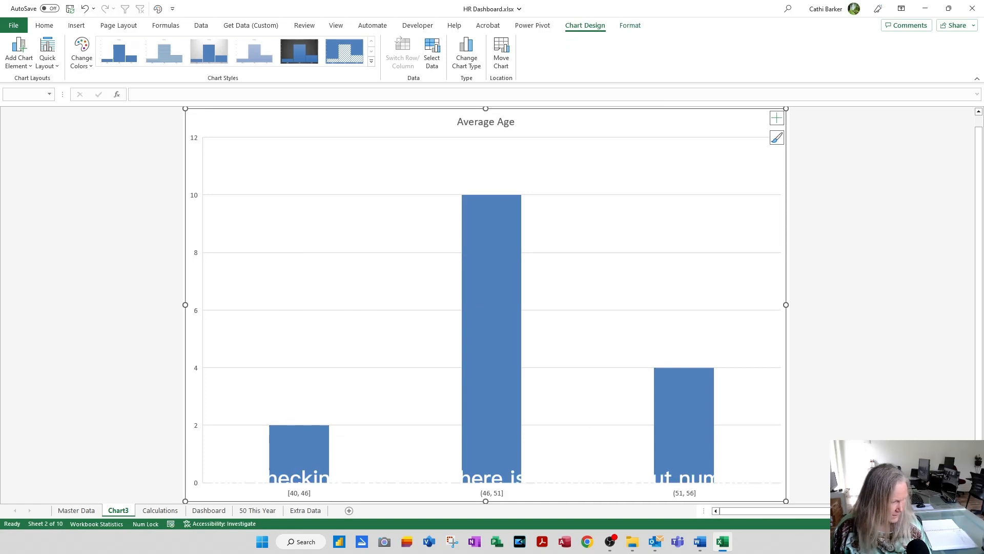
Step: Apply quick Layout 3, the second Colorful palette and chart Style 4 to the average age histogram
click(81, 63)
click(47, 60)
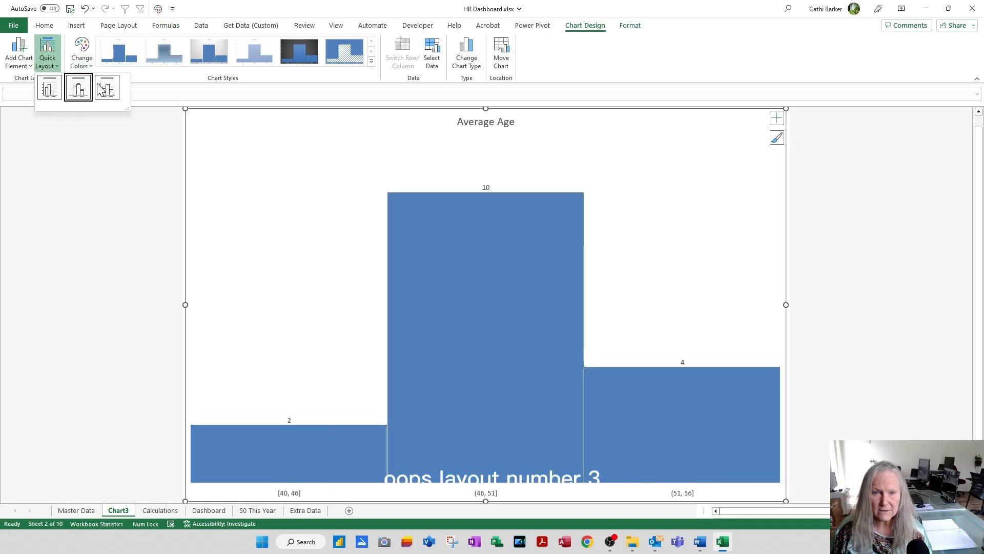
click(105, 88)
click(83, 61)
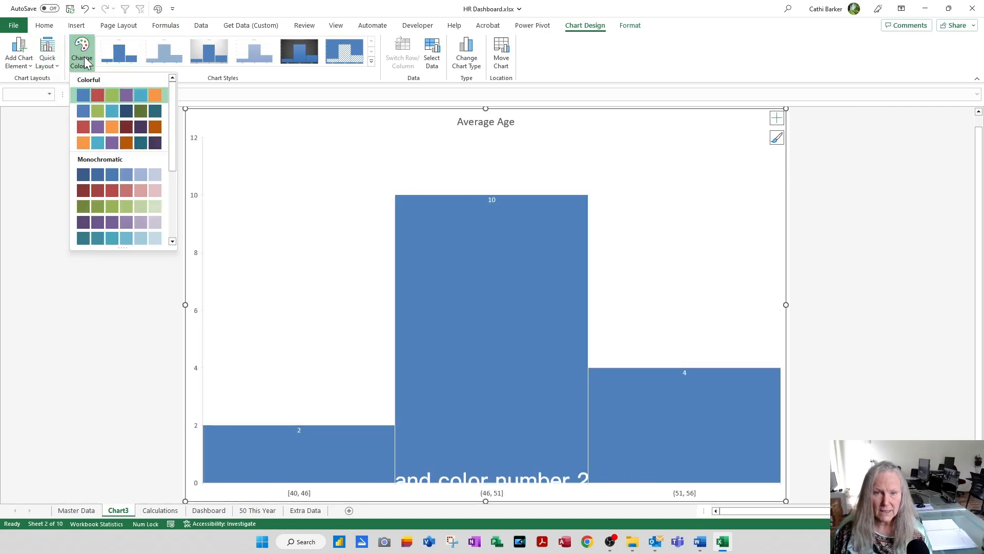
click(88, 110)
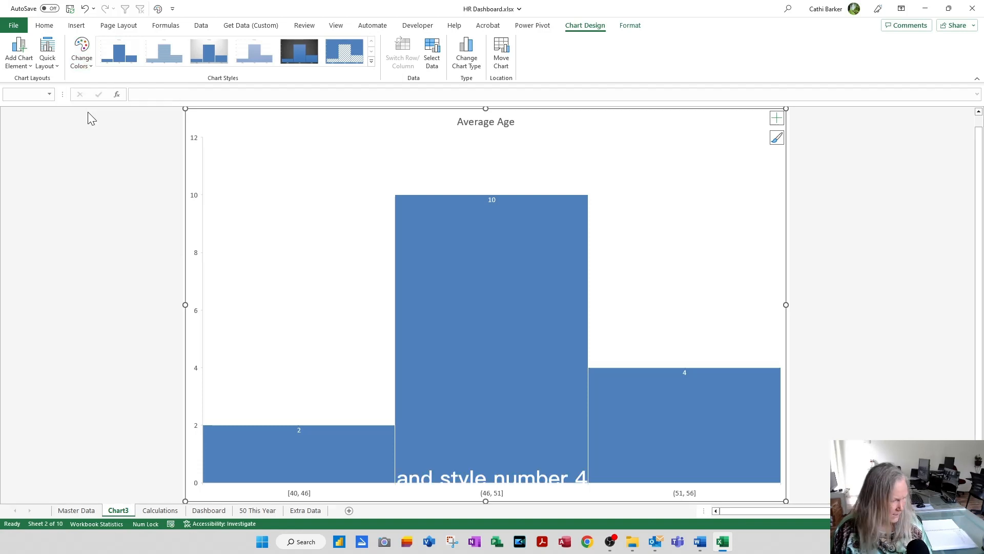
click(259, 57)
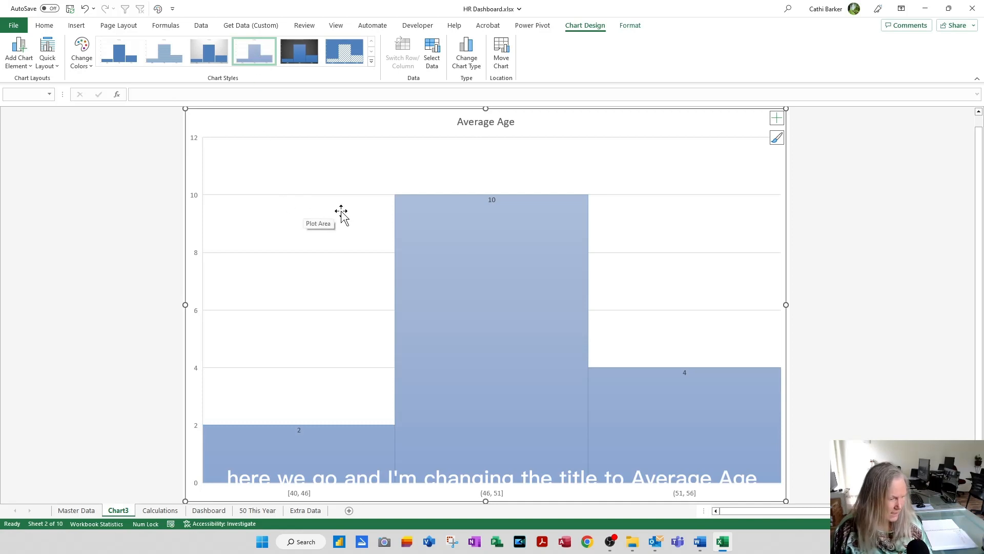
Step: Change the histogram's title to "Average Age Historgram"
click(509, 123)
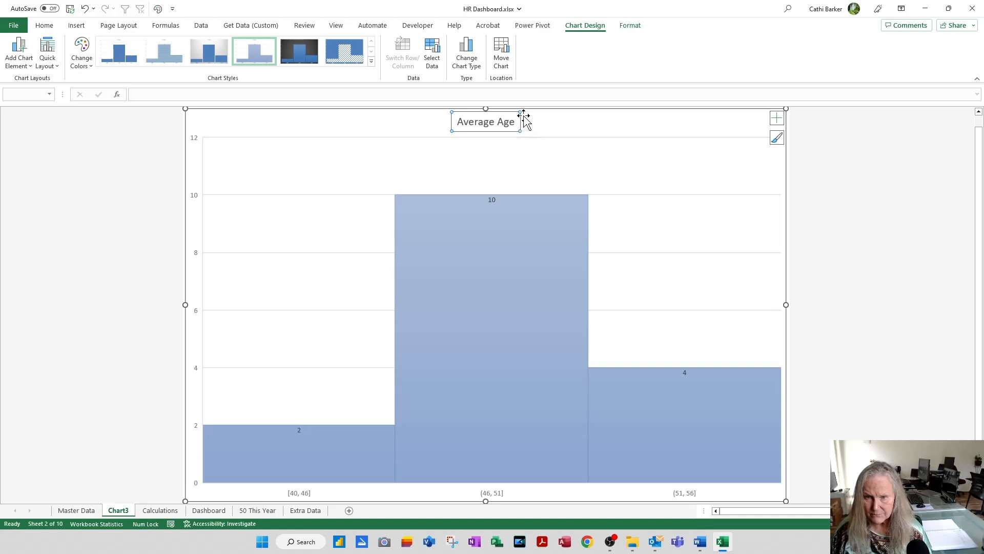
click(517, 123)
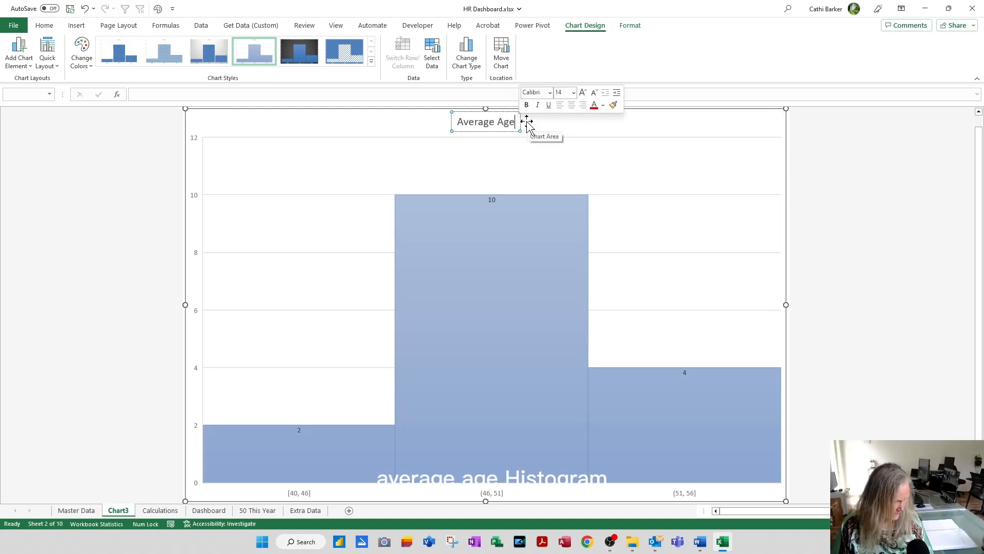
text(Hist)
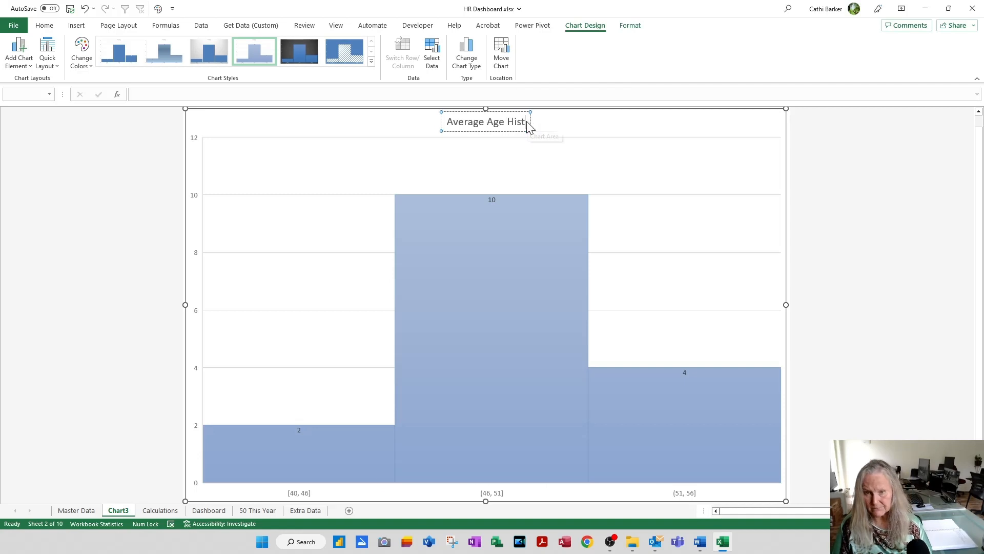
text(orgram)
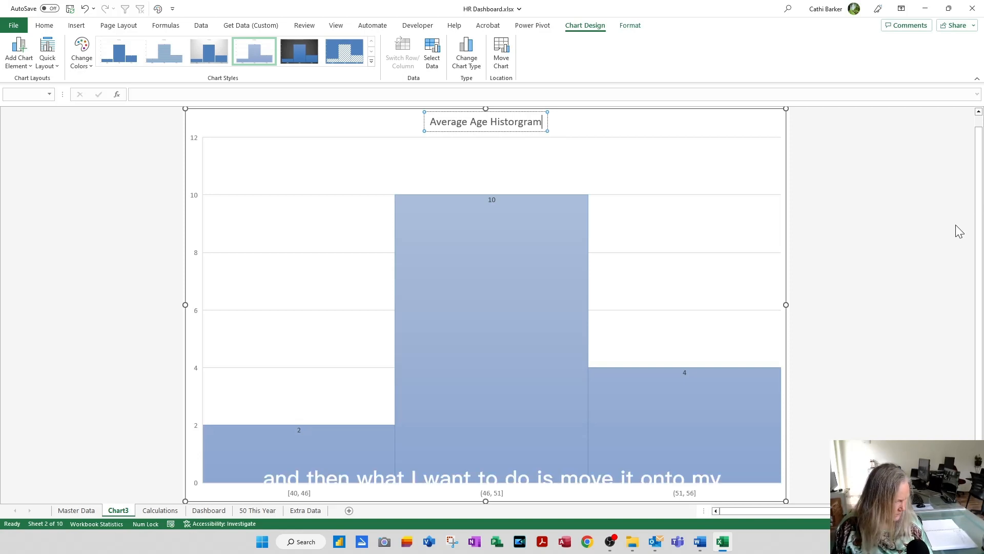
Step: Move the histogram to the Dashboard sheet as an object and place it directly right of the Staff by Job Title chart
click(503, 63)
click(521, 164)
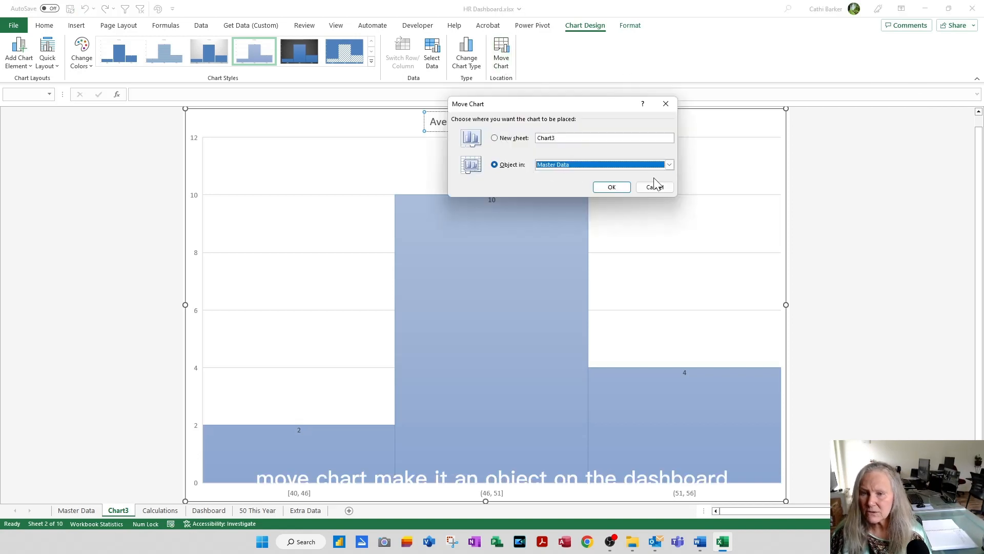
click(670, 165)
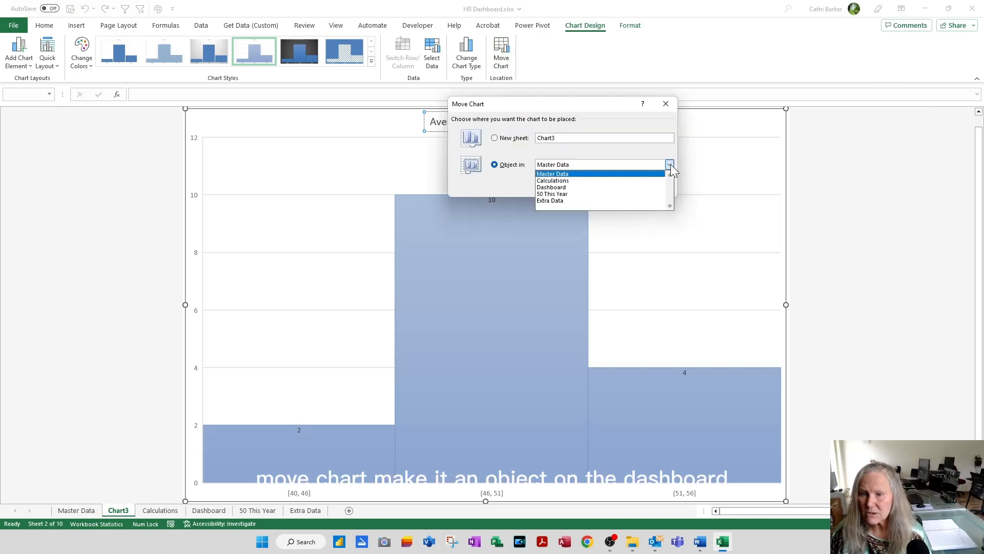
click(591, 187)
click(610, 187)
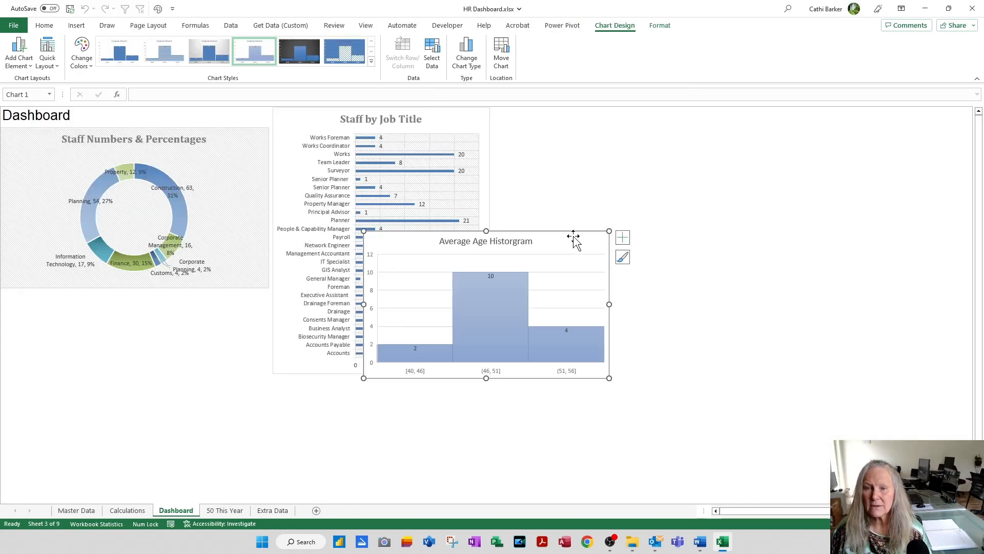
drag(573, 236, 699, 110)
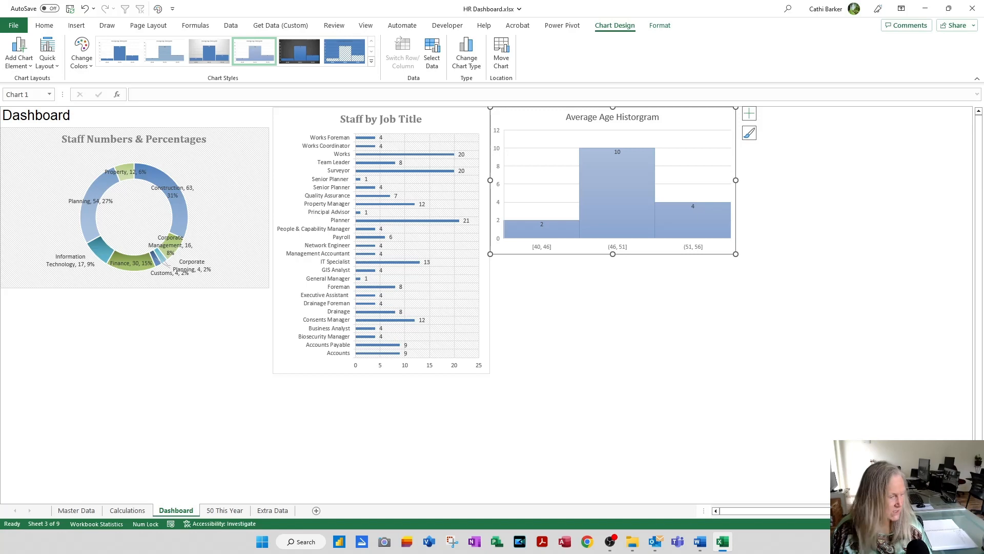
Step: Create a chart on a new sheet from the Gender and Average table on the Calculations sheet
click(136, 510)
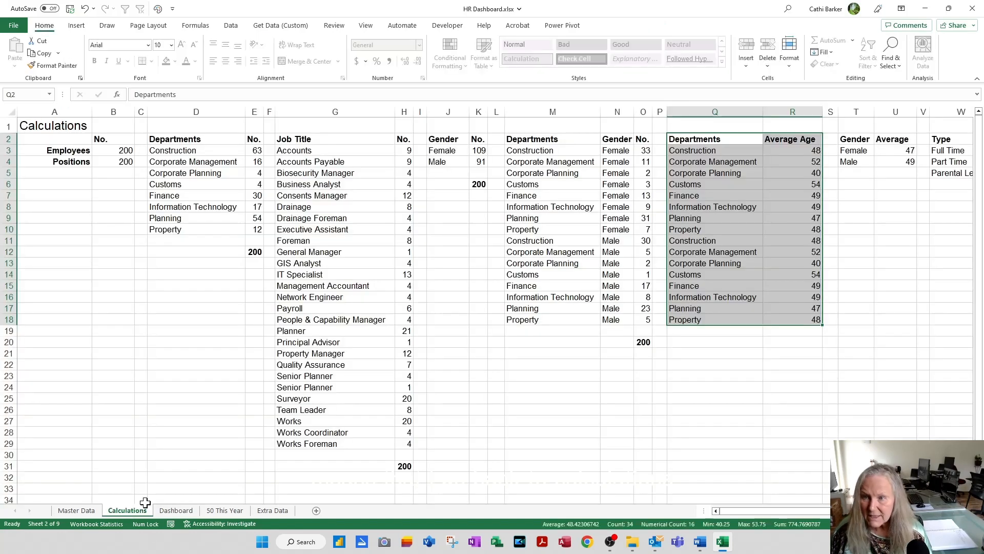
click(856, 139)
key(ctrl+a)
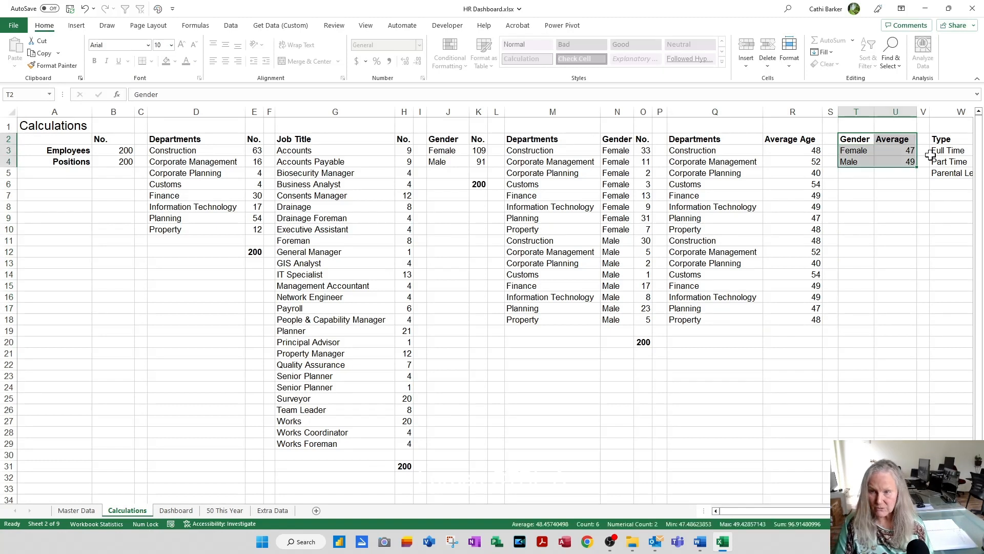
key(F11)
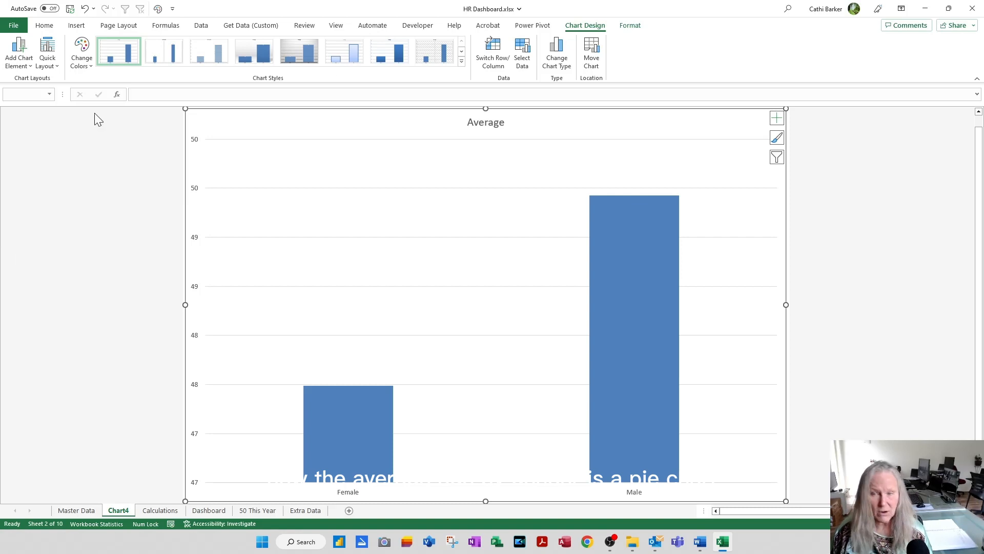
Step: Change the Gender and Average column chart to a 3-D Pie chart
click(558, 70)
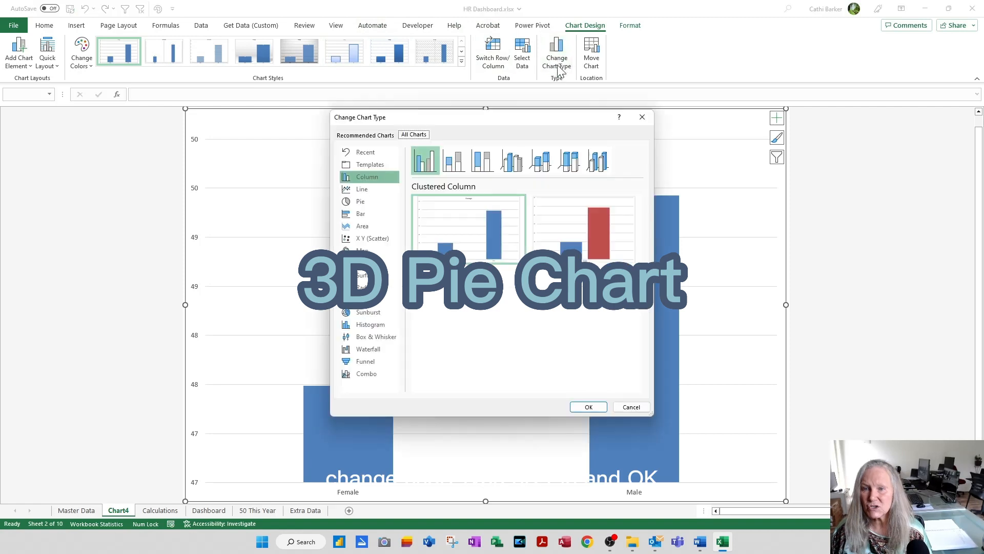
click(368, 200)
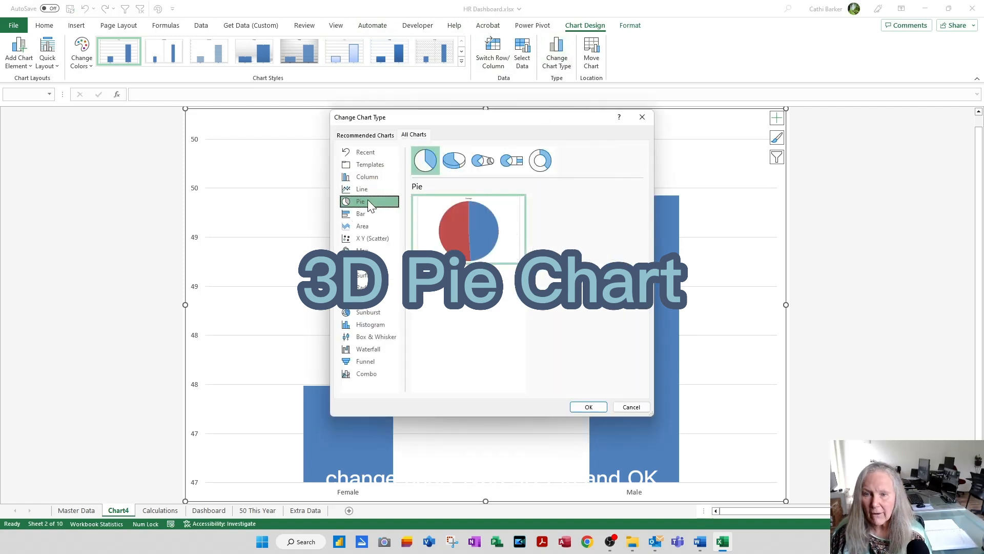
click(449, 161)
click(590, 405)
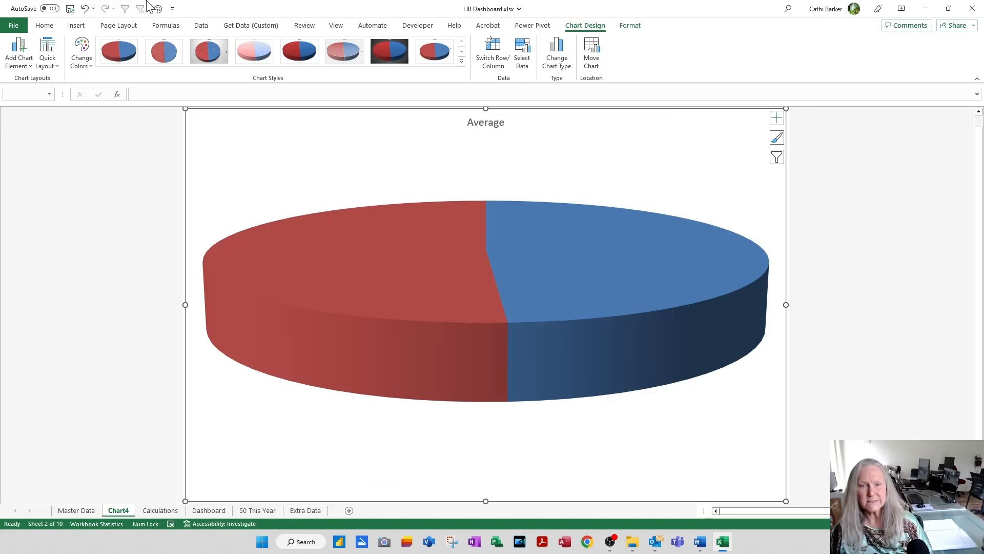
Step: Apply the first quick layout, the second Colorful palette and chart Style 6 to the pie chart
click(47, 57)
click(54, 99)
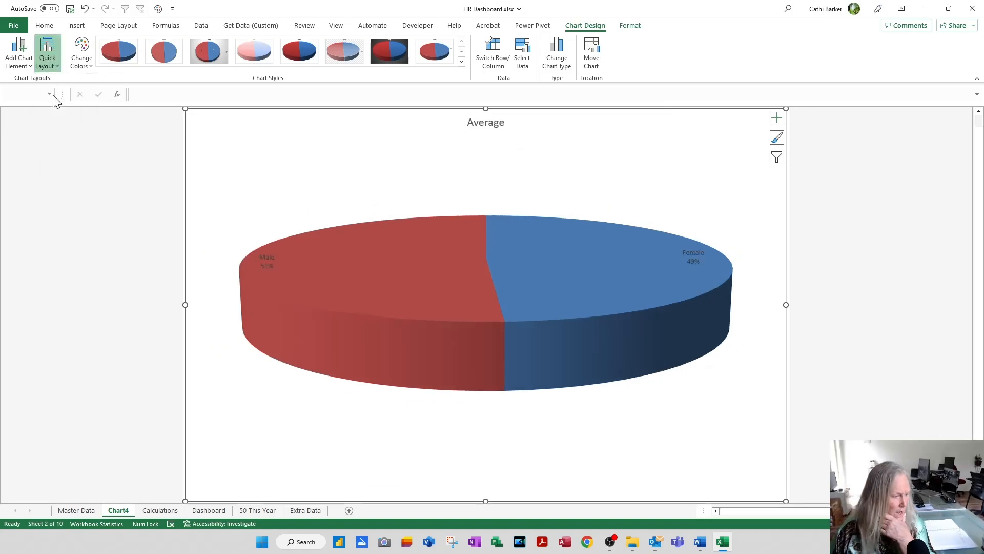
click(81, 57)
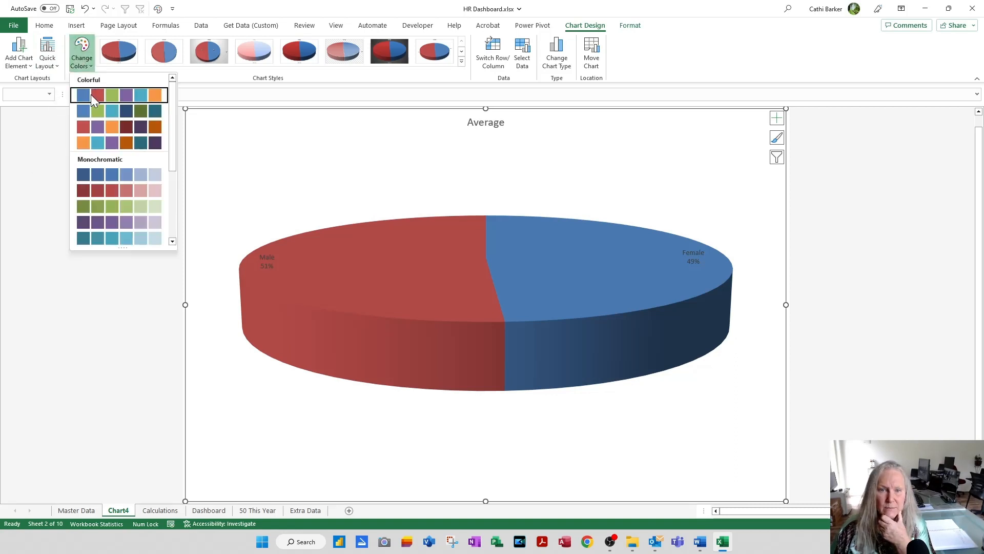
click(87, 112)
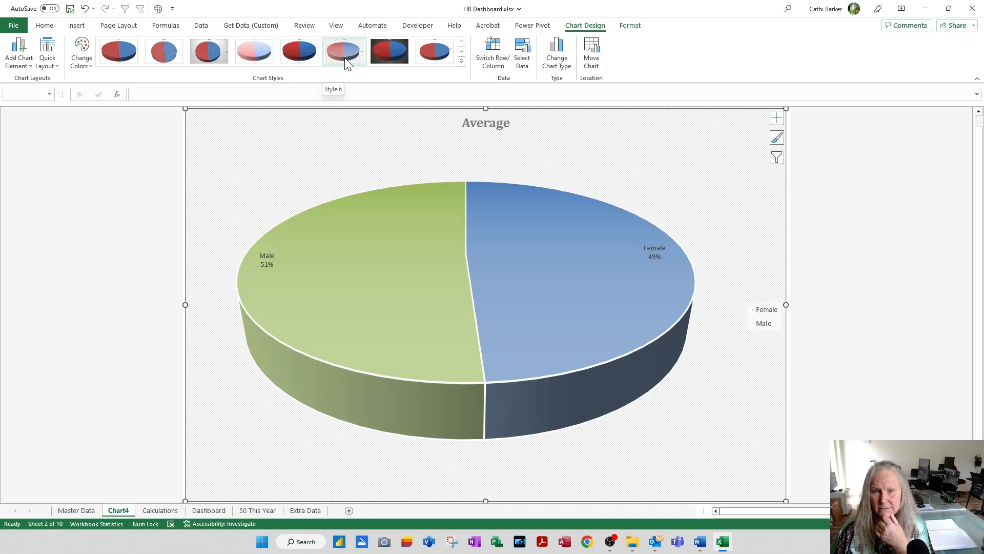
click(346, 64)
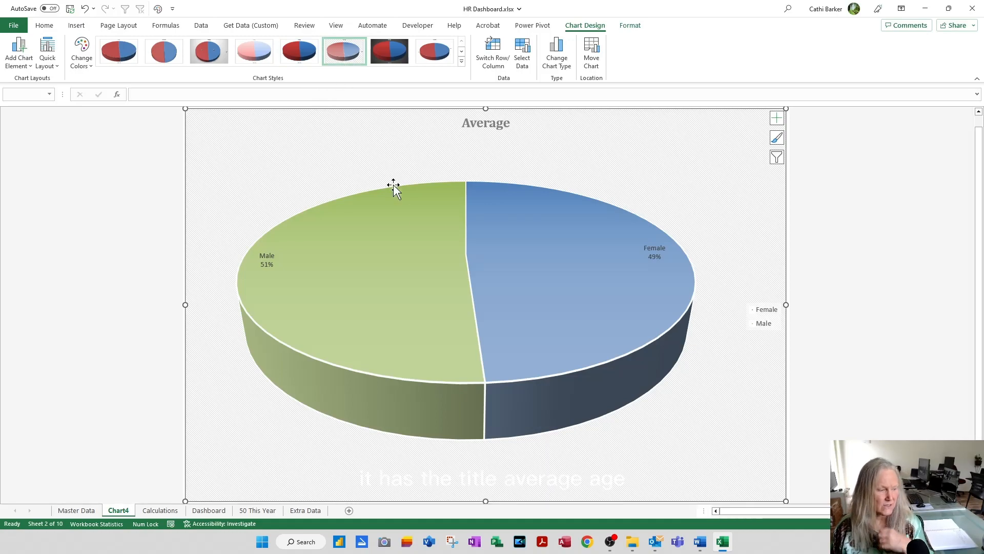
Step: Change the pie chart's title to "Average Age by Gender"
click(504, 123)
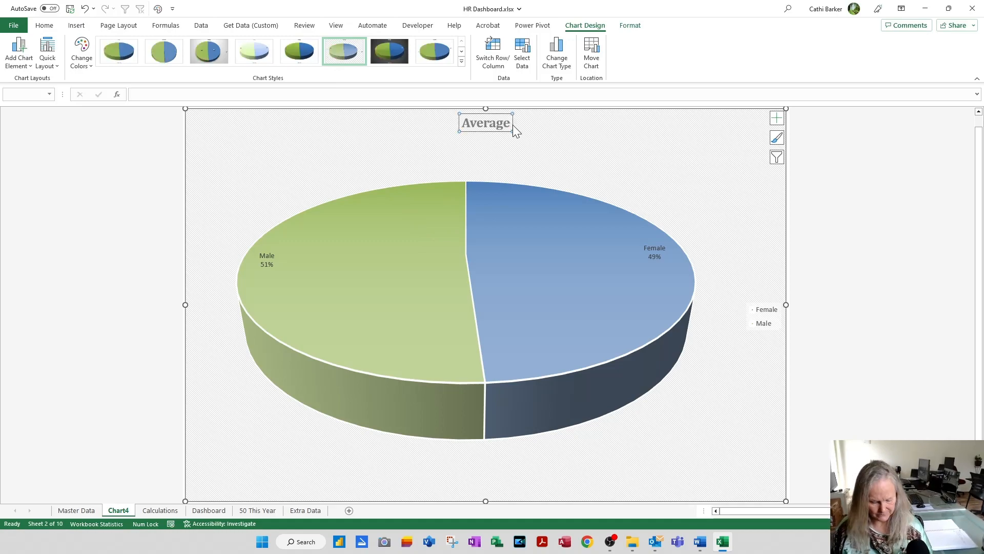
text(Age)
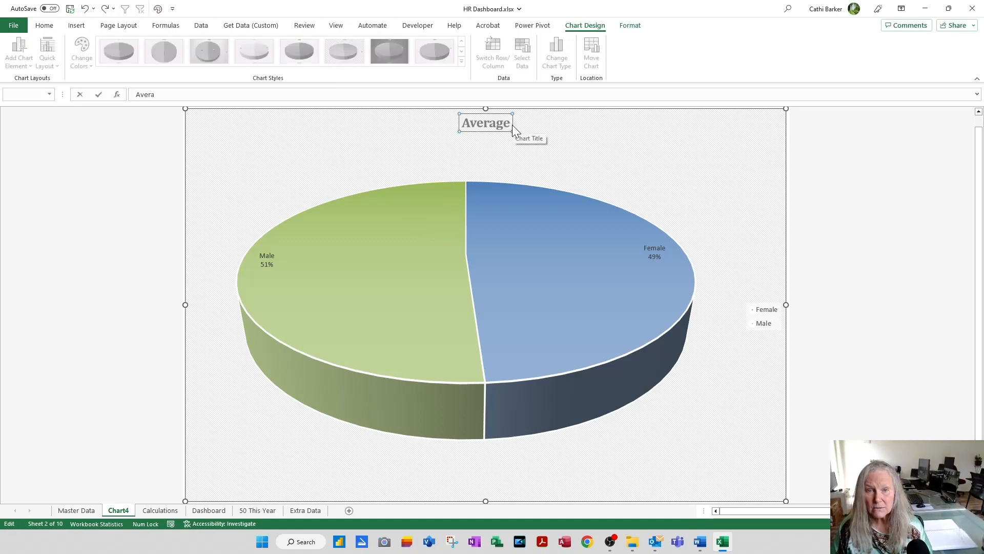
text( by )
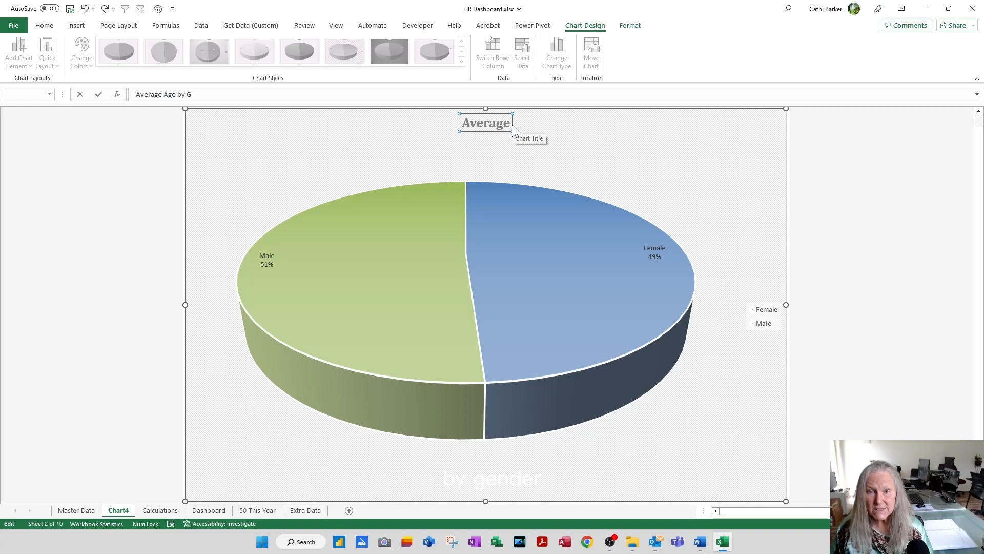
text(Gend)
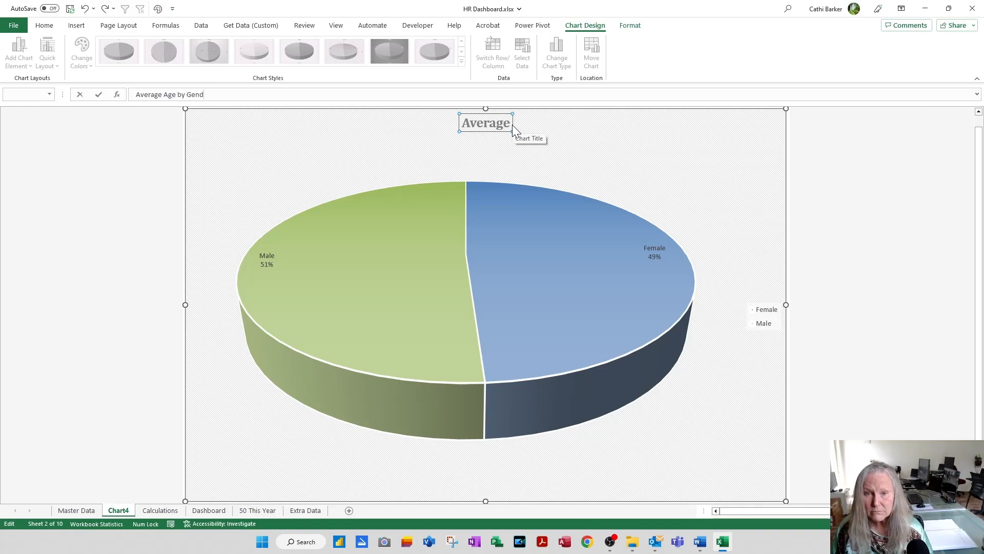
text(er)
key(Return)
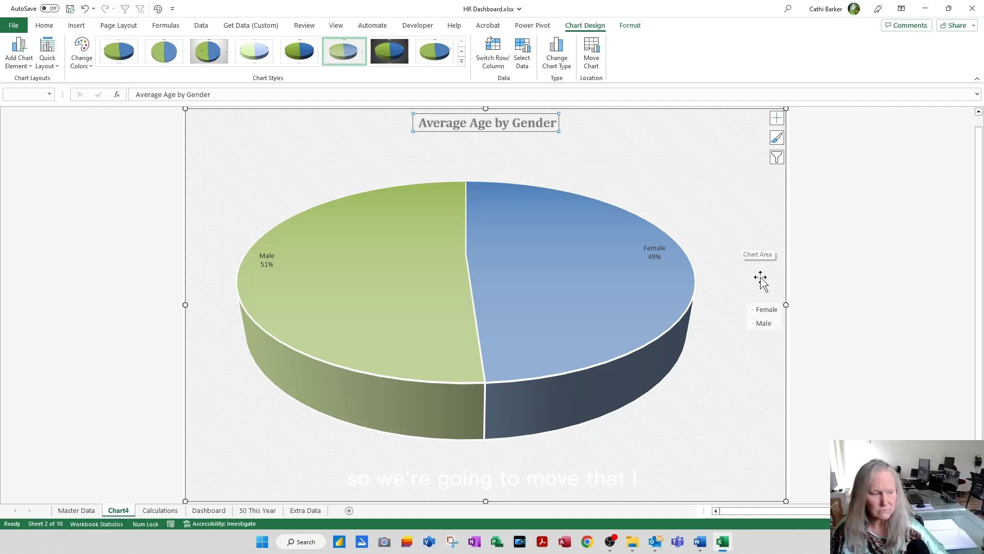
Step: Move the pie chart to the Dashboard sheet as an object and place it directly below the Average Age Historgram chart
click(600, 68)
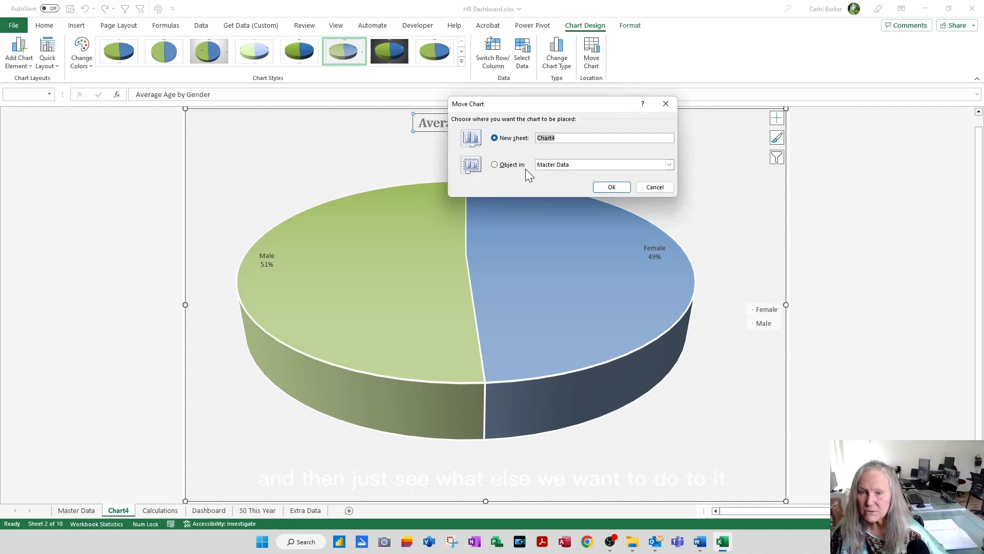
click(508, 165)
click(561, 165)
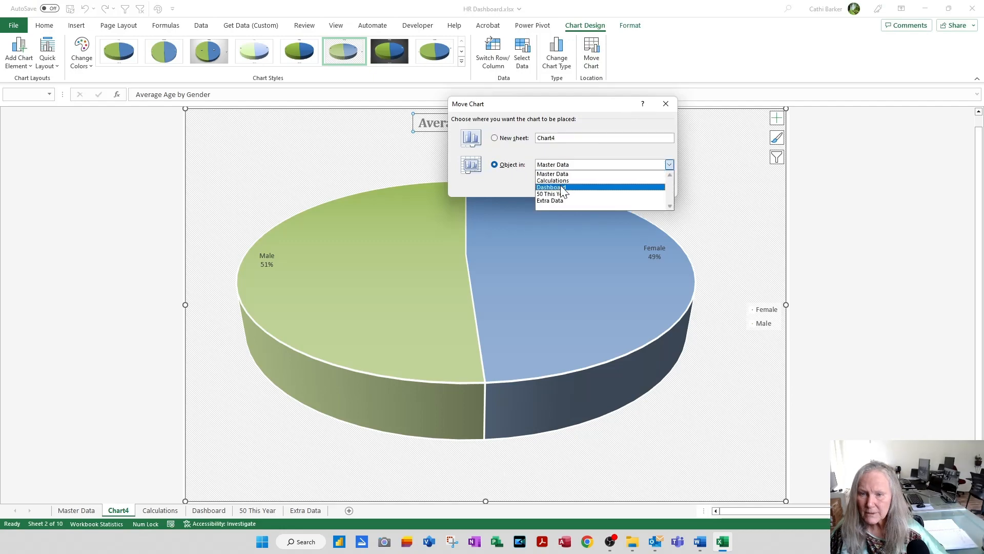
click(564, 186)
click(615, 188)
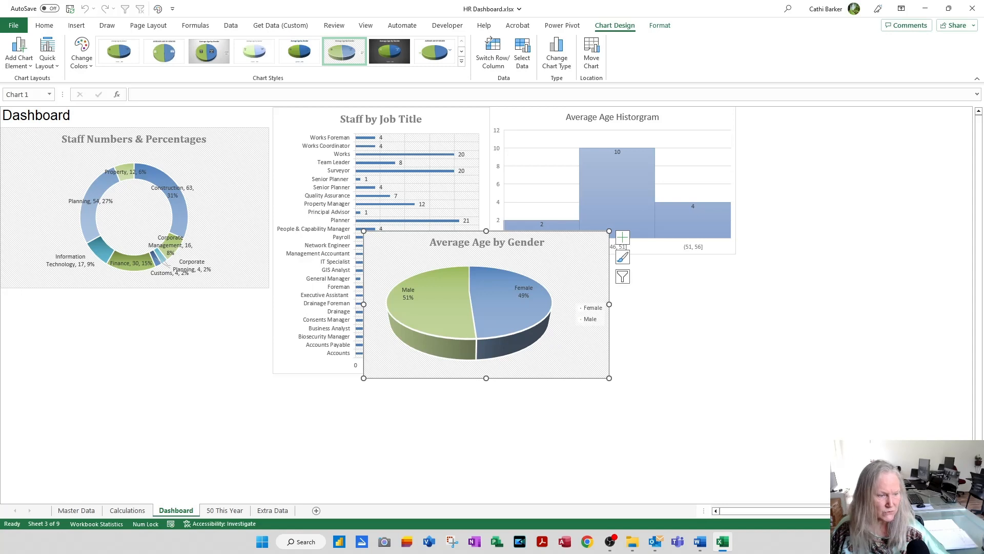
drag(570, 262, 698, 287)
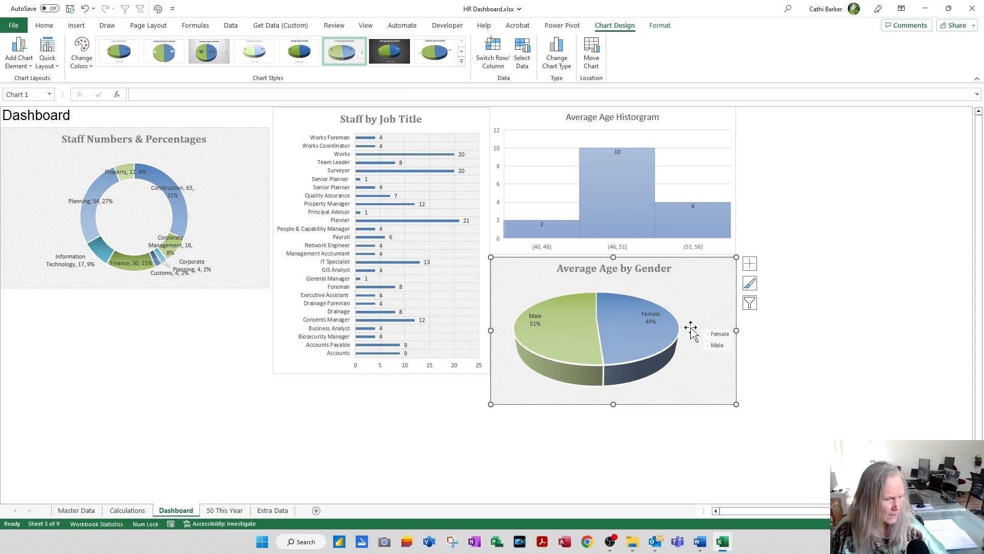
Step: Remove the legend from the Average Age by Gender pie chart and deselect the chart
click(749, 263)
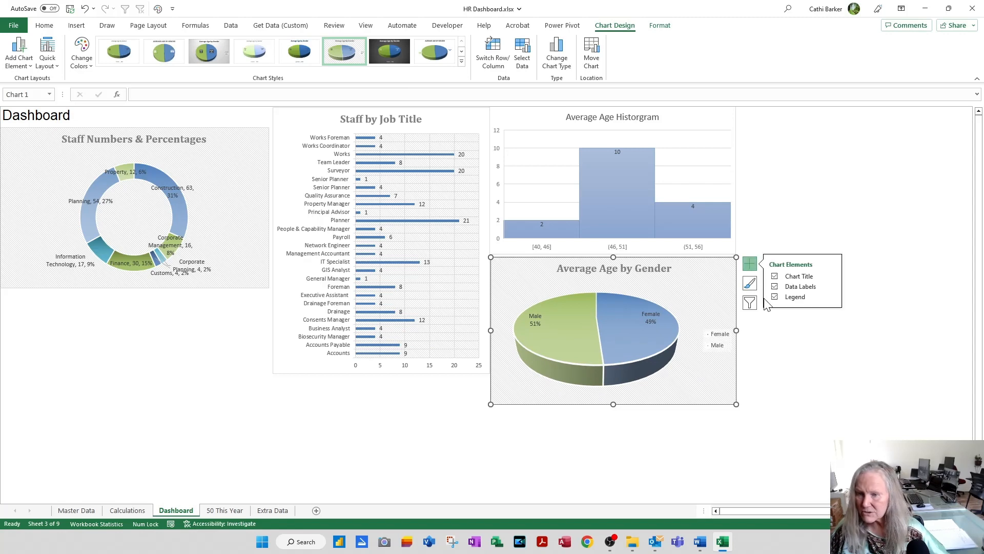
click(775, 297)
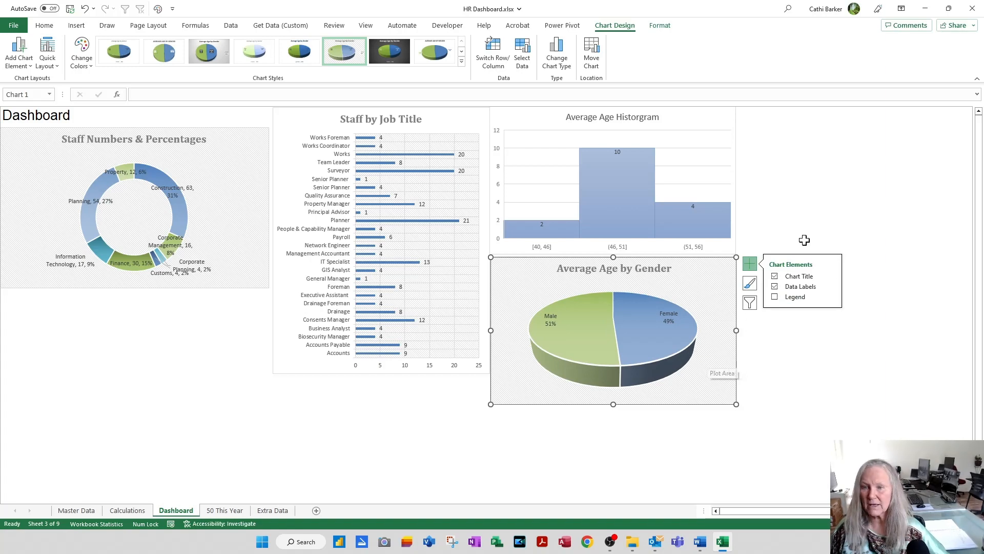
click(803, 195)
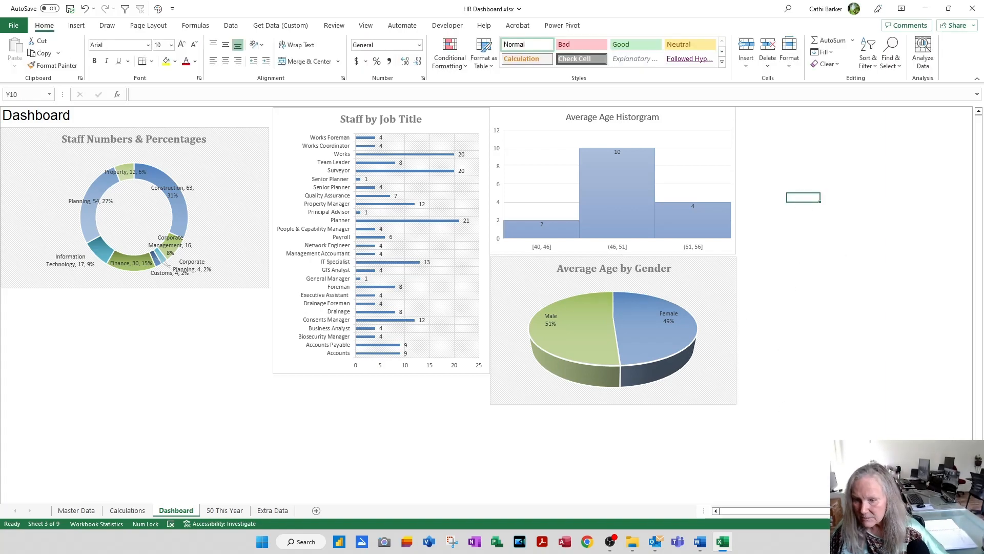
scroll(714, 415, down, 2)
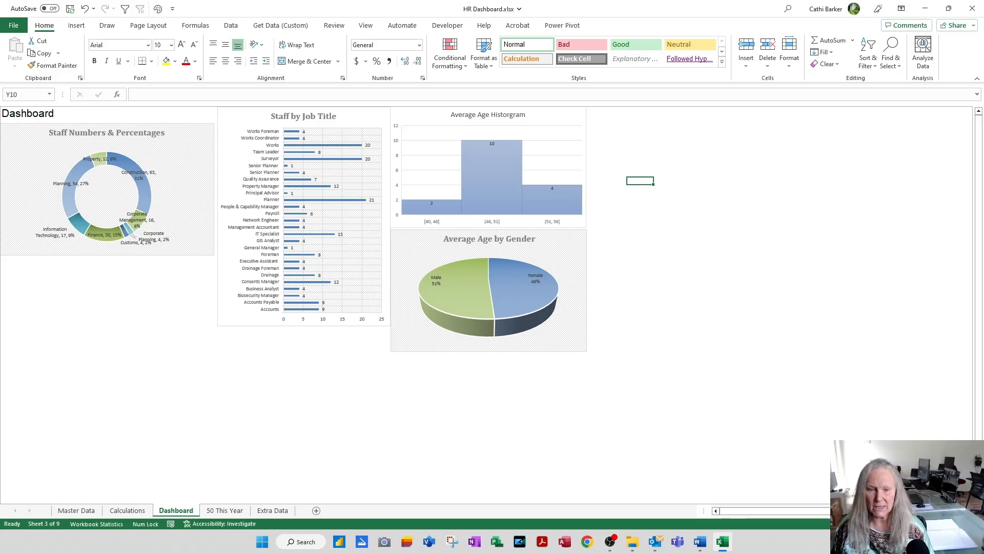
Step: Create a chart on a new sheet from the Type and No. table on the Calculations sheet and make it a Treemap
click(137, 510)
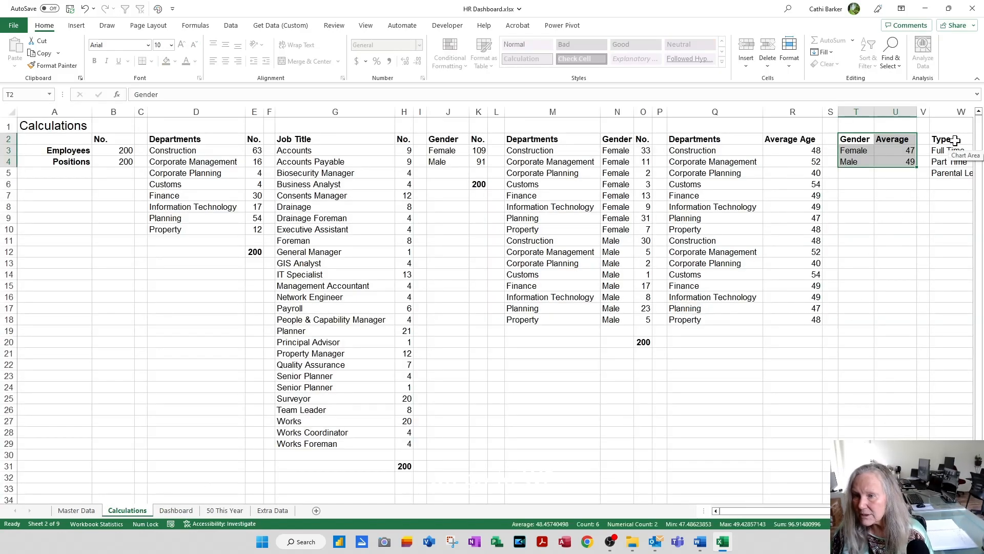
click(955, 140)
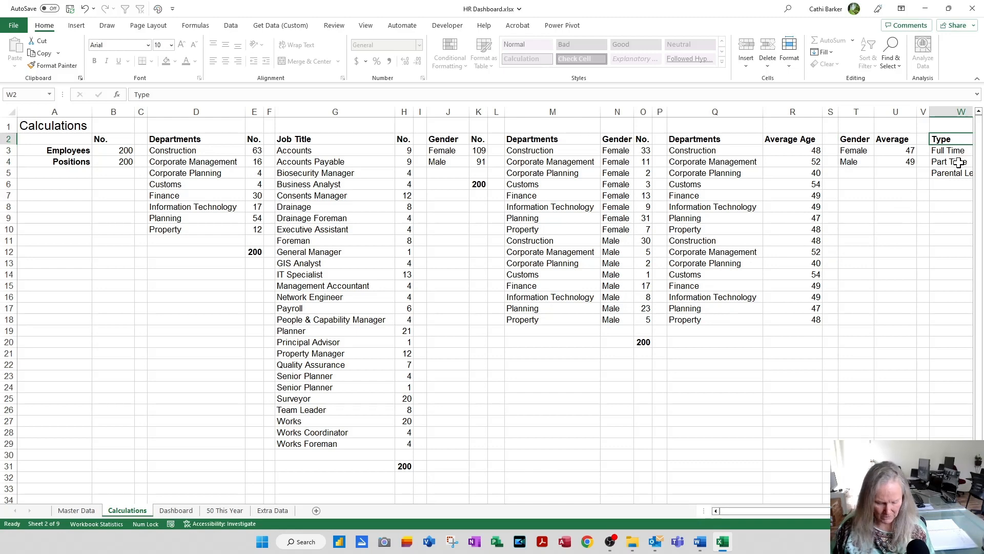
key(ctrl+a)
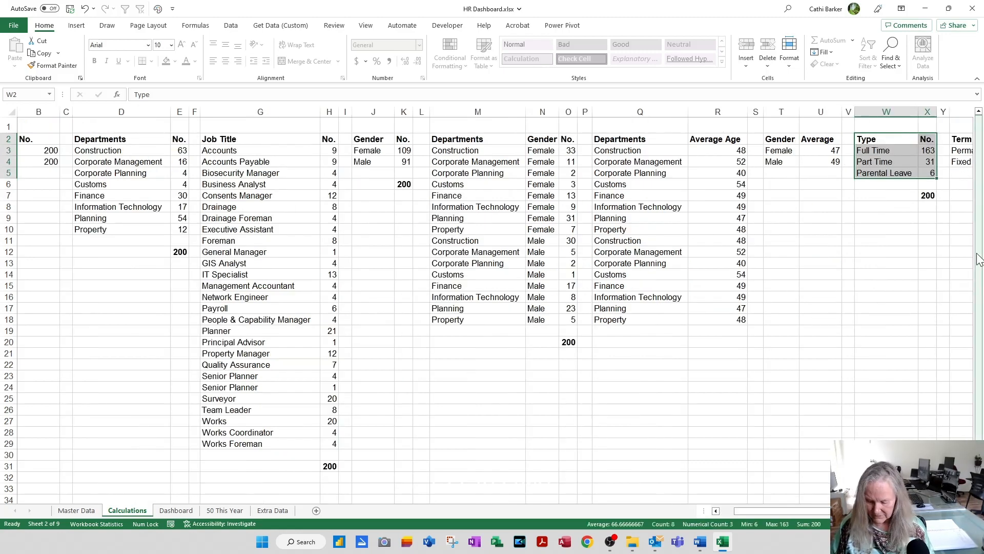
key(F11)
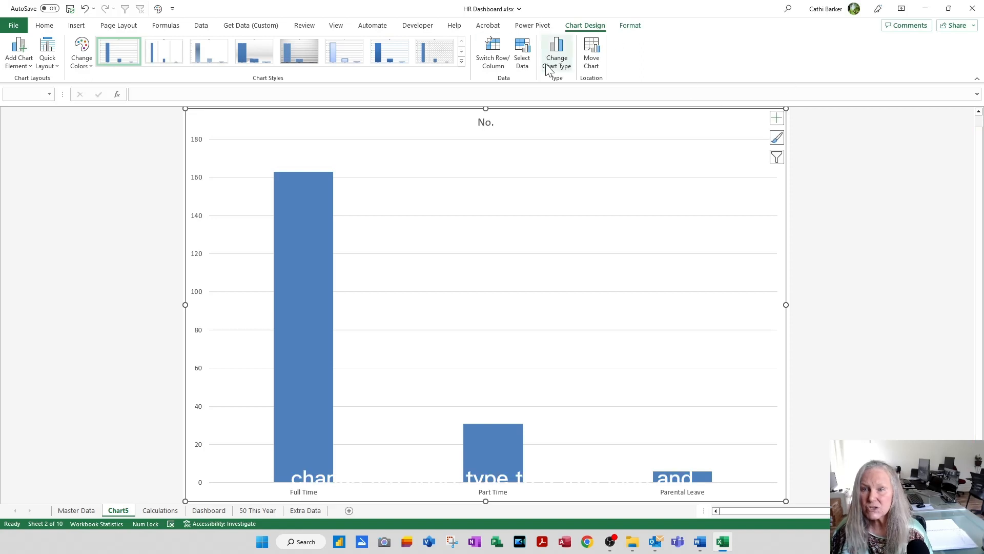
click(557, 56)
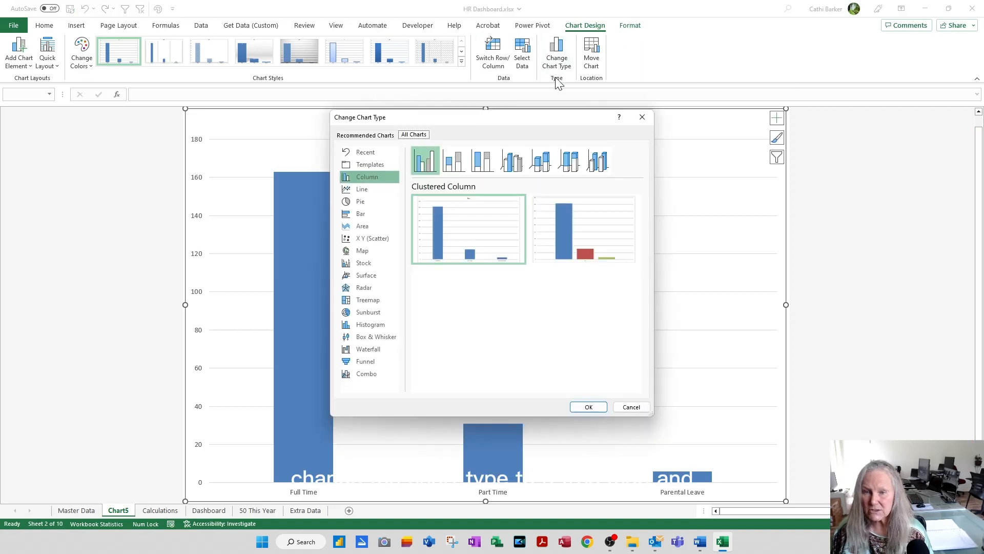
click(362, 300)
click(589, 408)
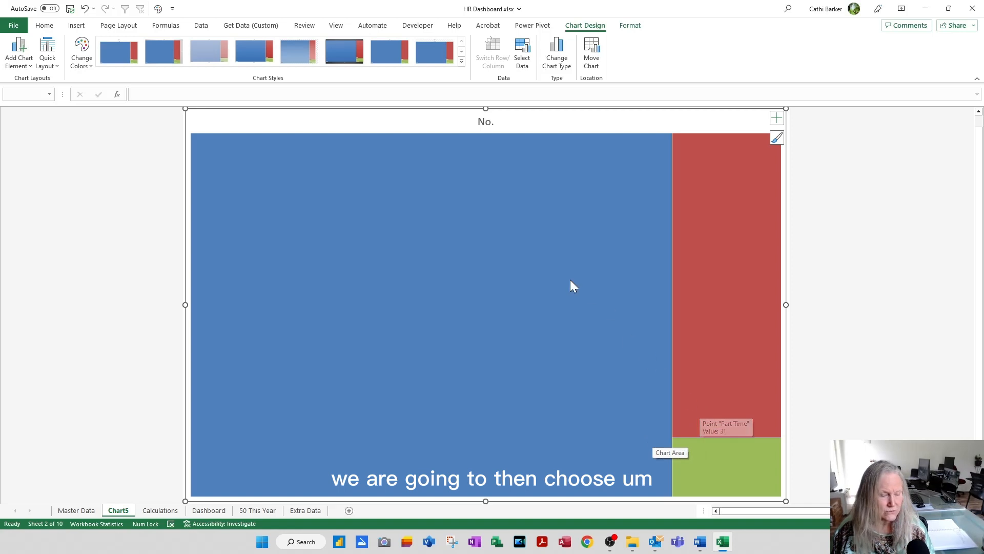
Step: Apply the second Colorful palette and the fifth chart style to the treemap, and remove its legend
click(80, 60)
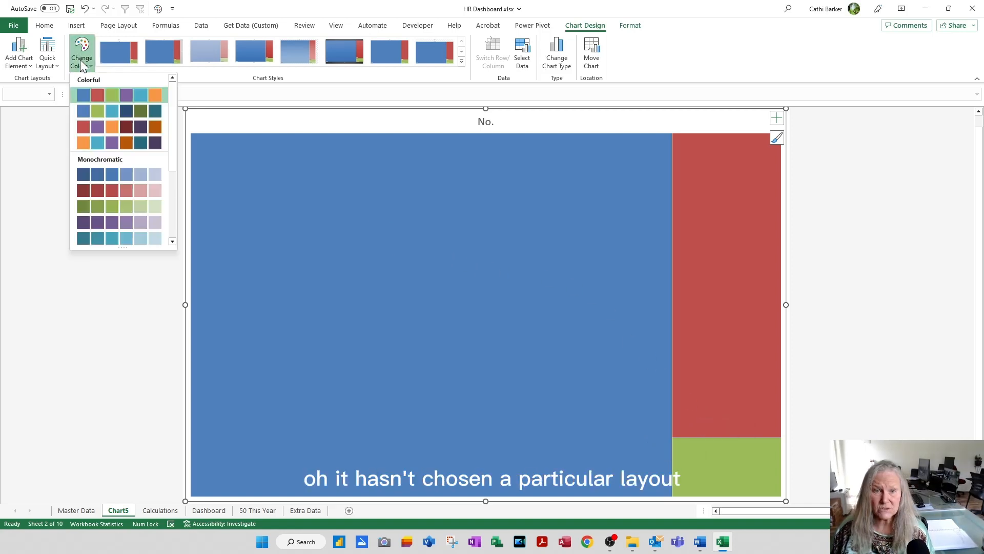
click(82, 108)
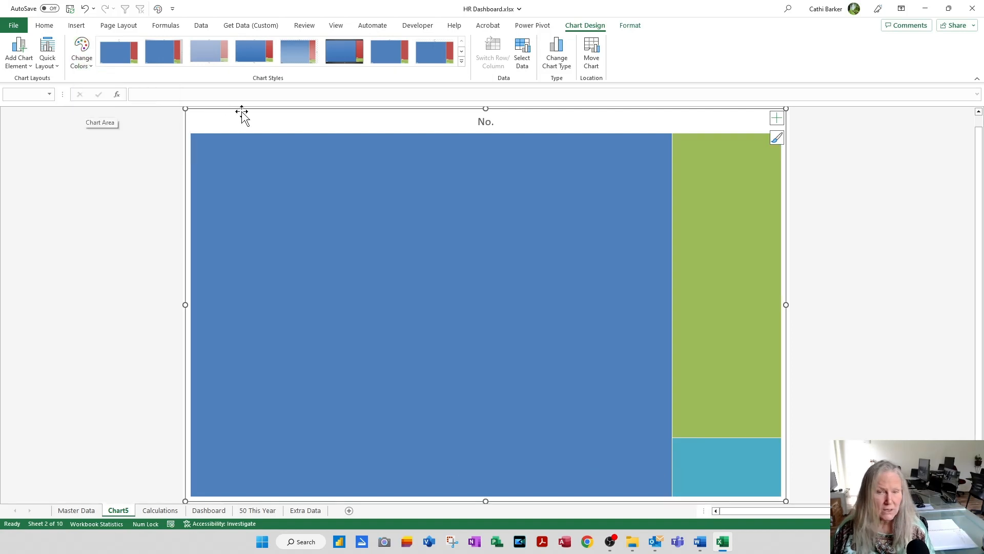
click(297, 58)
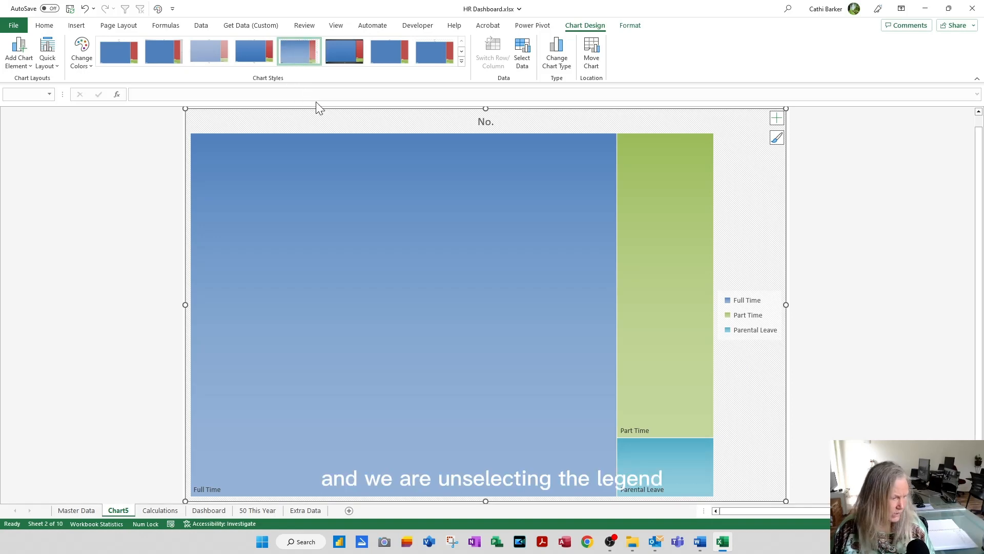
click(777, 118)
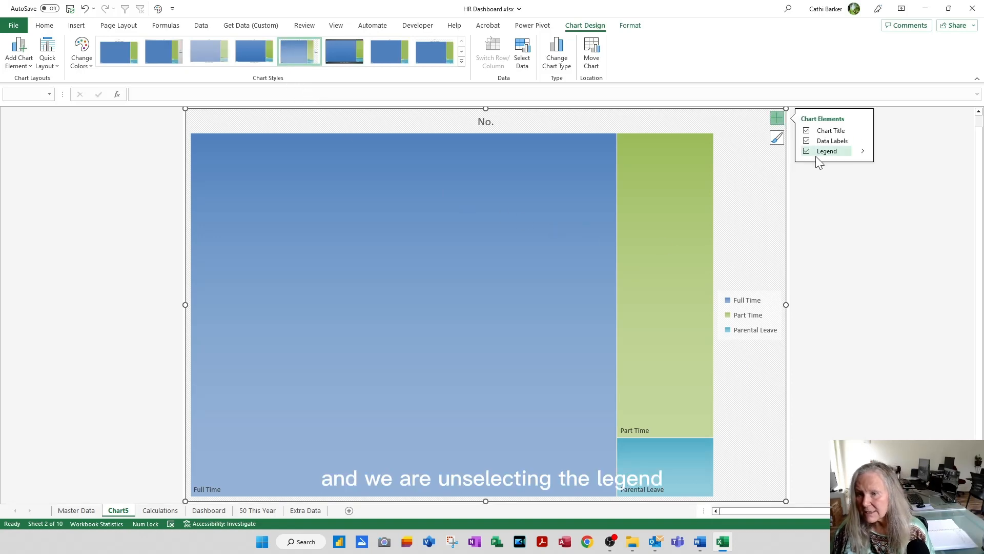
click(807, 152)
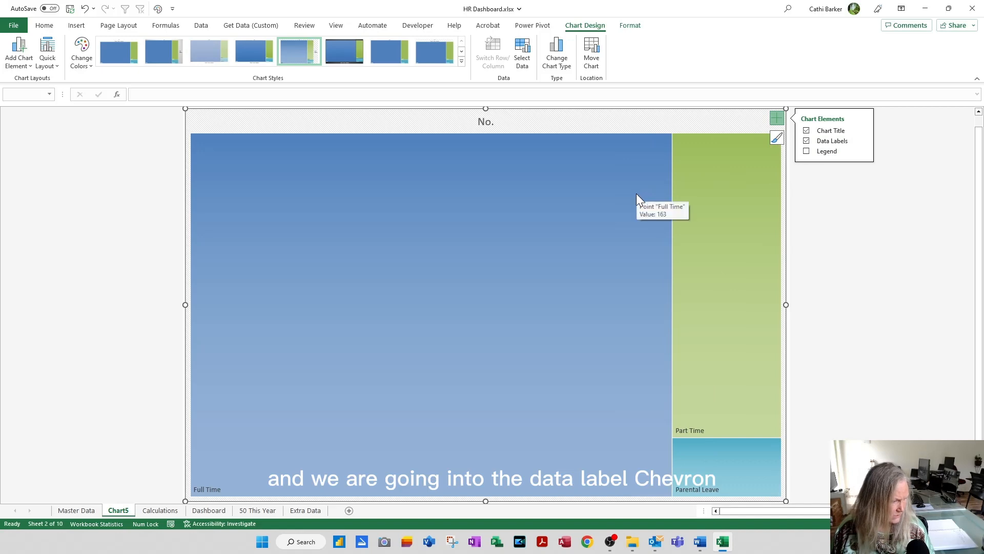
Step: Add the value to the treemap's data labels alongside the category name
click(865, 145)
click(895, 169)
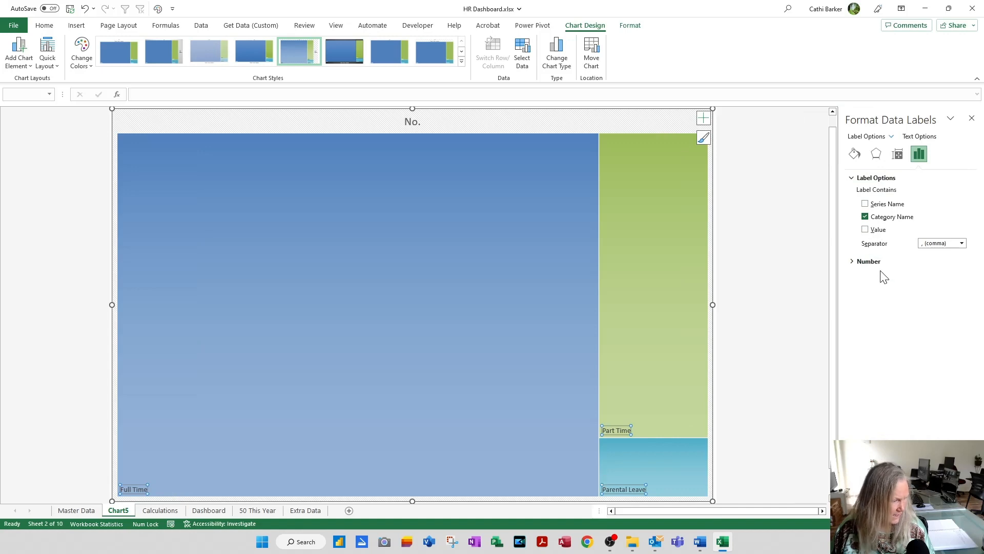
click(872, 231)
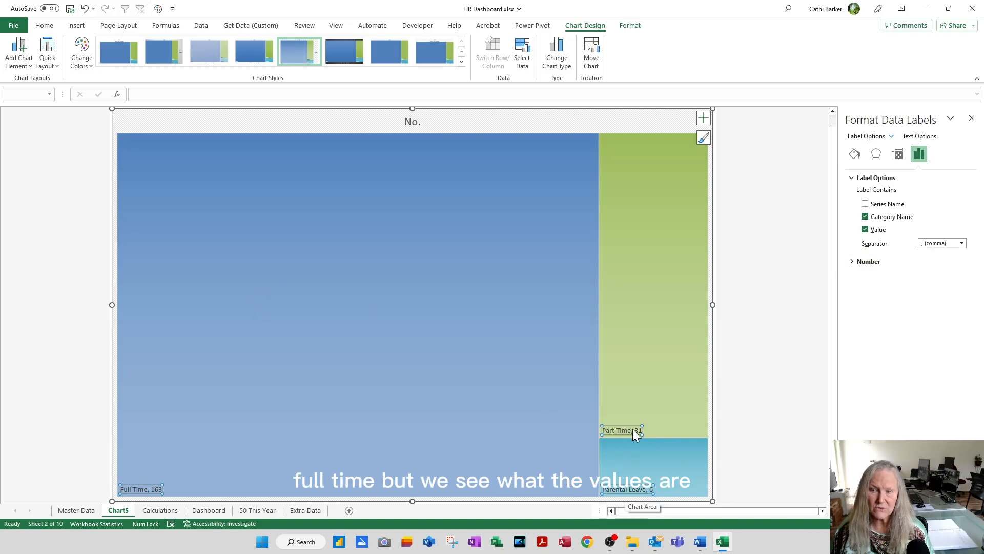
click(973, 119)
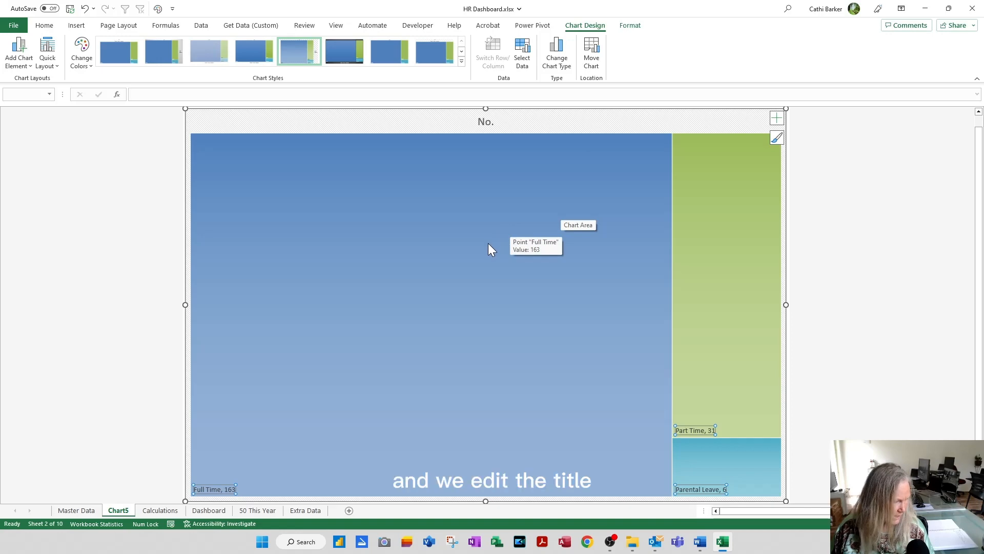
Step: Replace the treemap's title with "Full Time, Part Time and Parental Leave"
click(485, 123)
key(BackSpace)
key(BackSpace)
key(BackSpace)
text(Full )
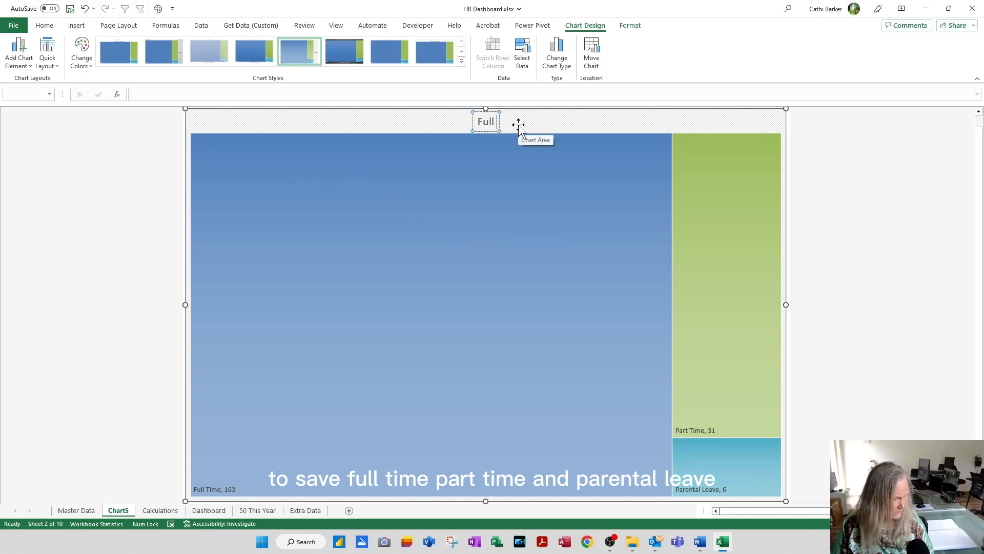
text(Time, Part)
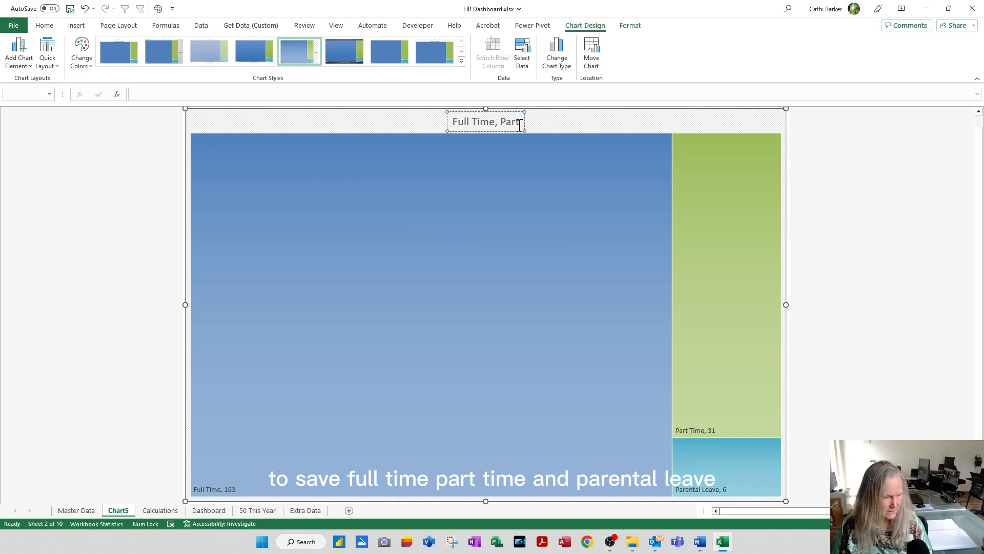
text( Time and)
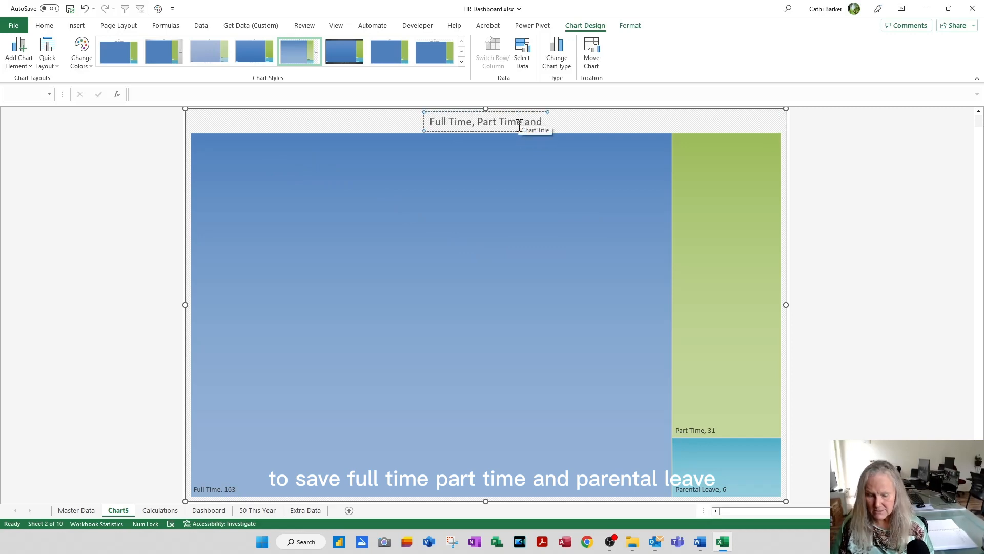
text( Parental )
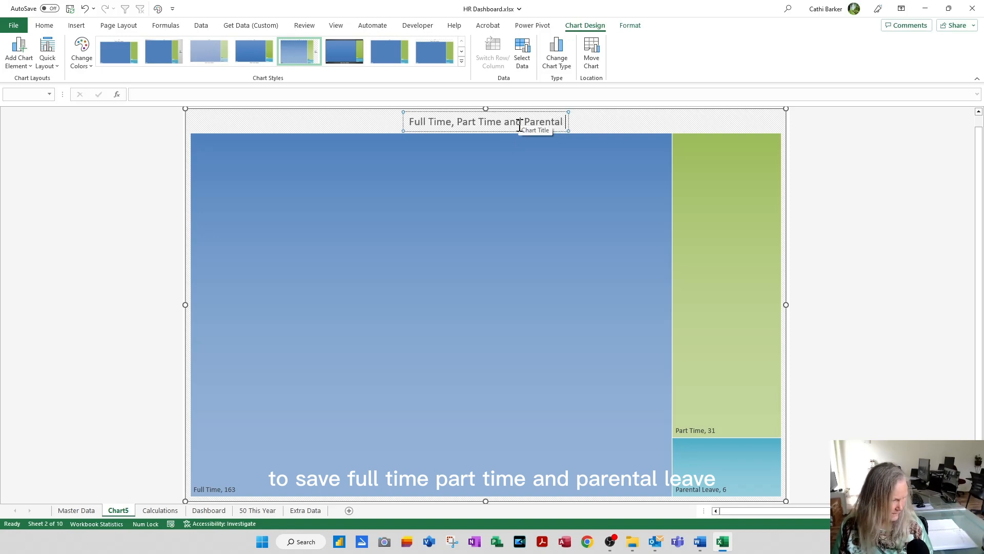
text(Leave)
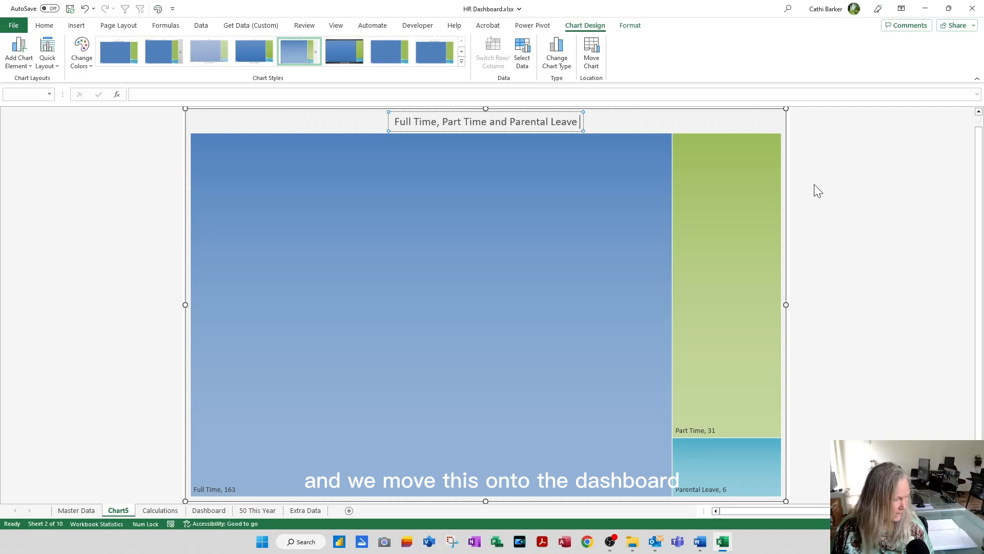
Step: Move the treemap to the Dashboard sheet as an object and place it beside the Average Age histogram, level with its upper edge
click(597, 55)
click(508, 165)
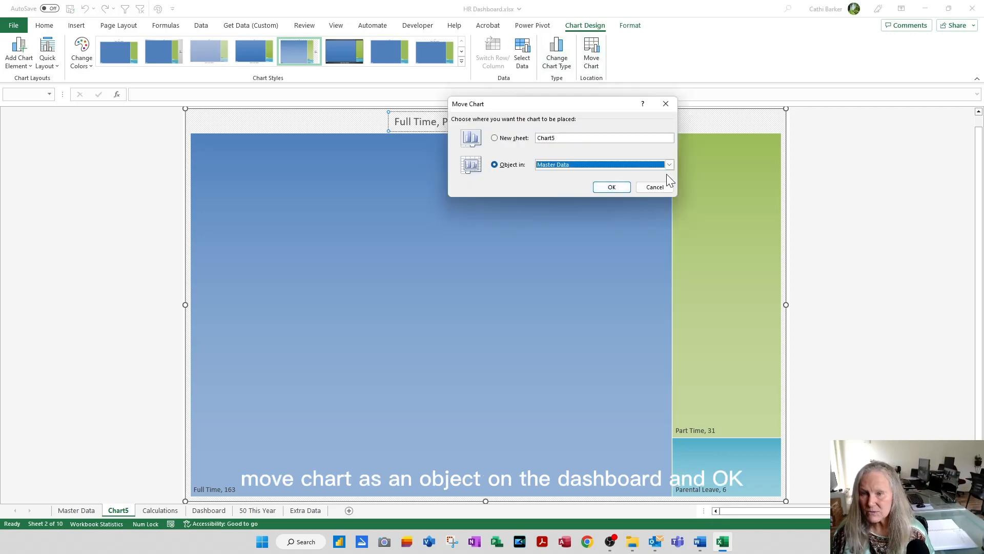
click(670, 164)
click(588, 188)
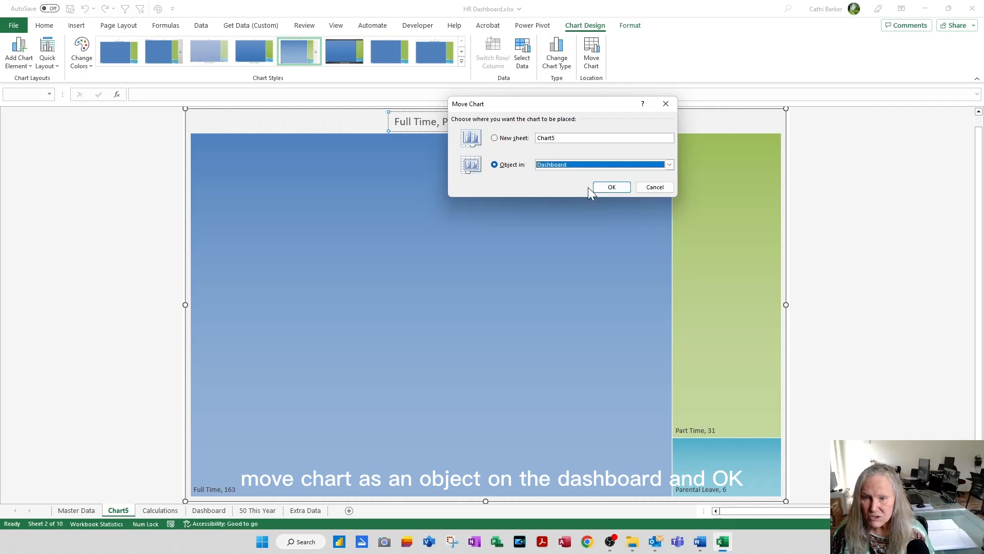
click(620, 189)
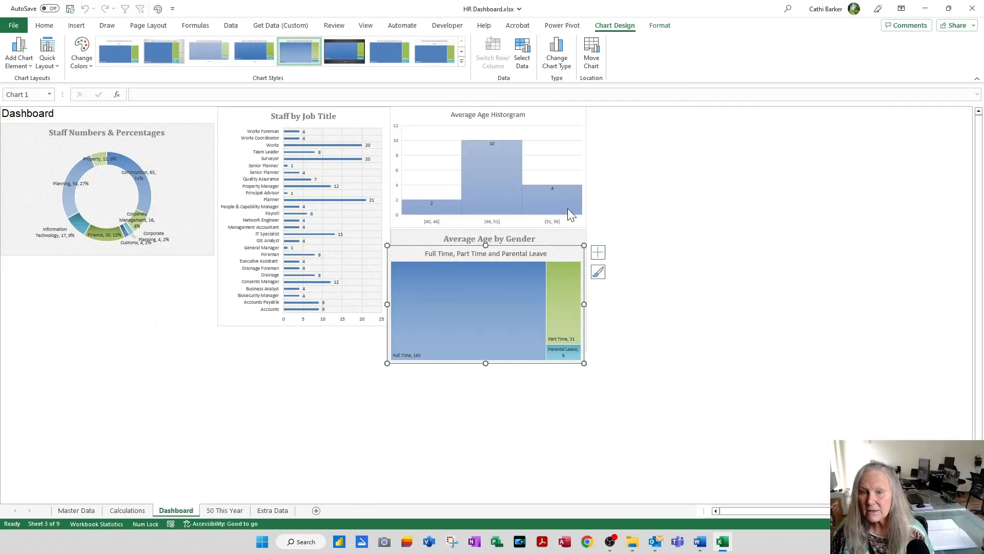
drag(571, 260, 771, 118)
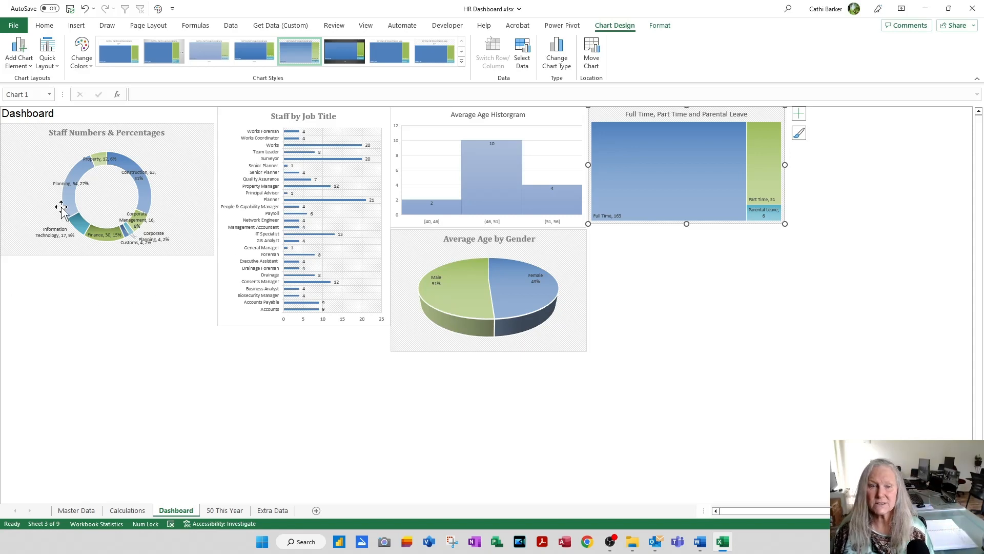
click(692, 303)
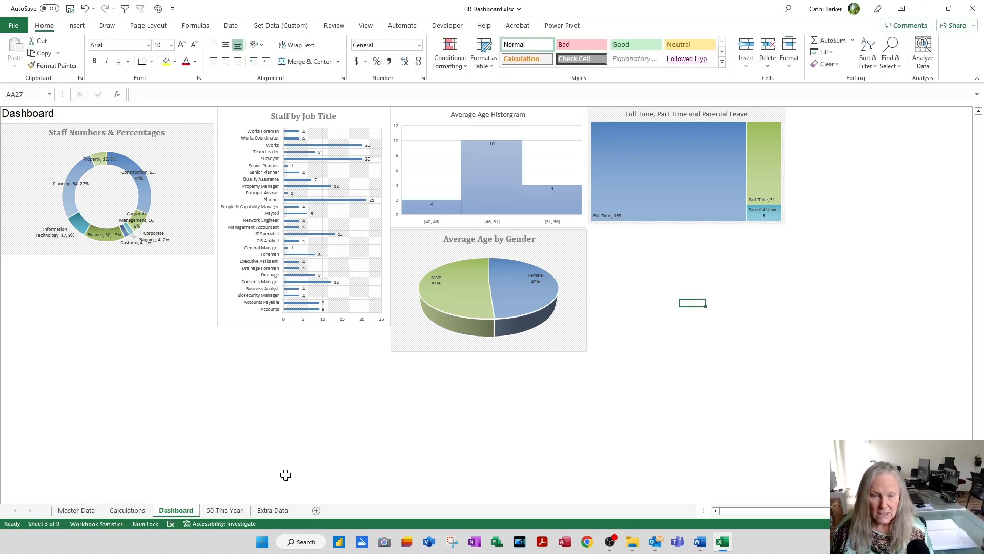
Step: Create a chart on a new sheet from the Term and No. table on the Calculations sheet and make it a 2-D Pie
click(128, 510)
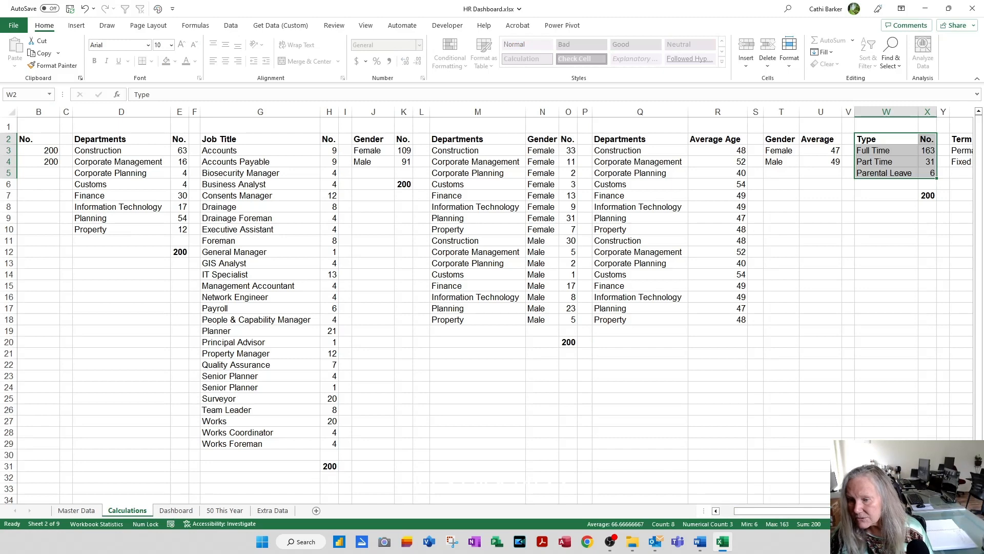
scroll(492, 308, right, 5)
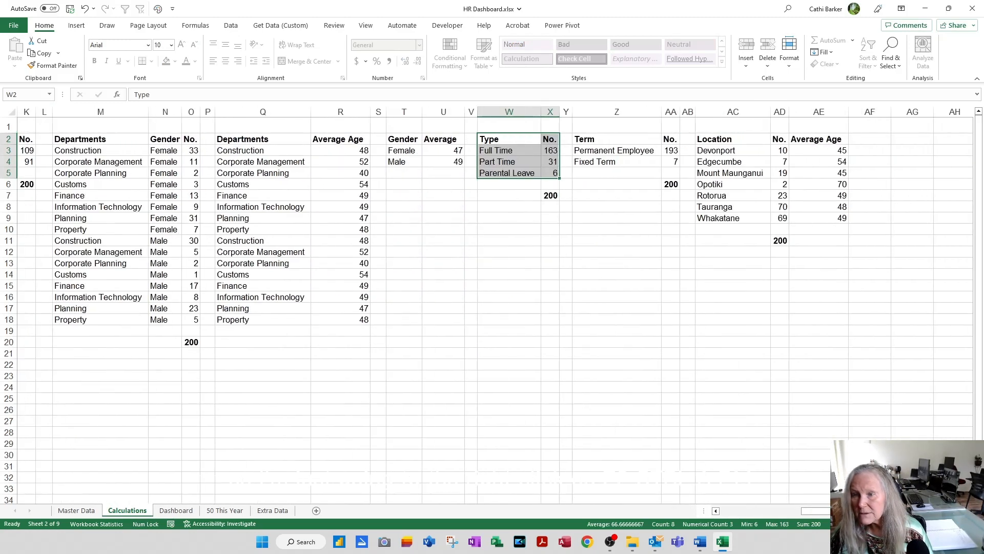
scroll(492, 308, right, 1)
click(590, 141)
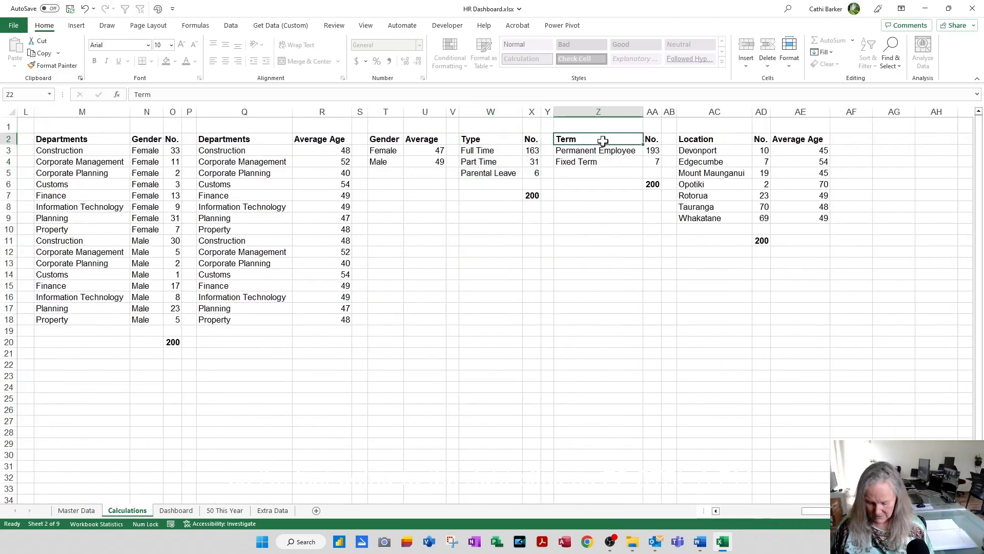
key(ctrl+a)
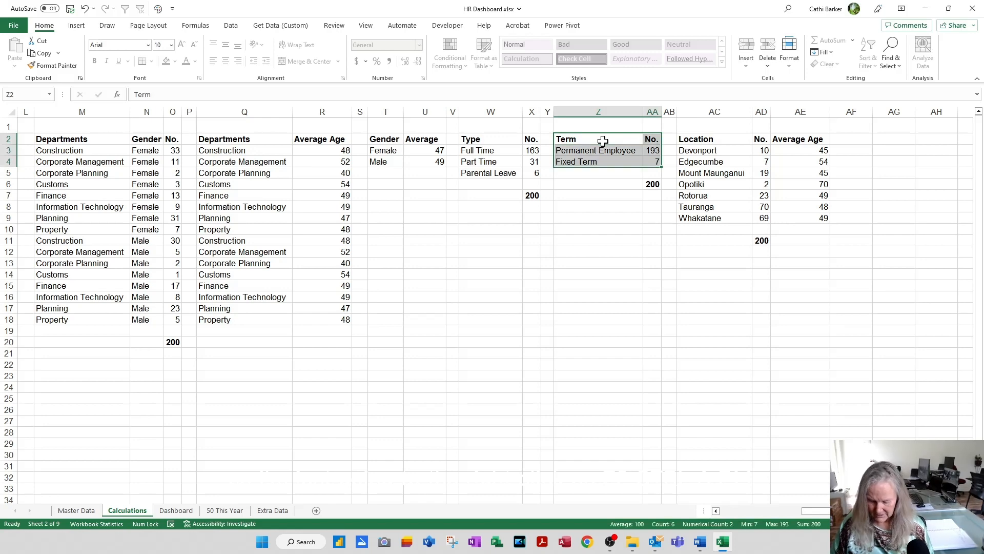
key(F11)
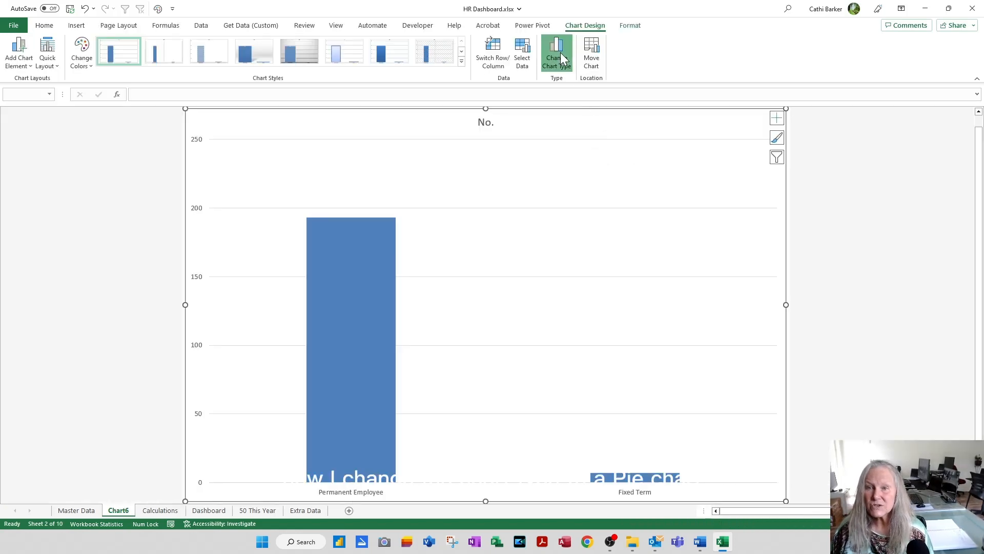
click(561, 52)
click(374, 201)
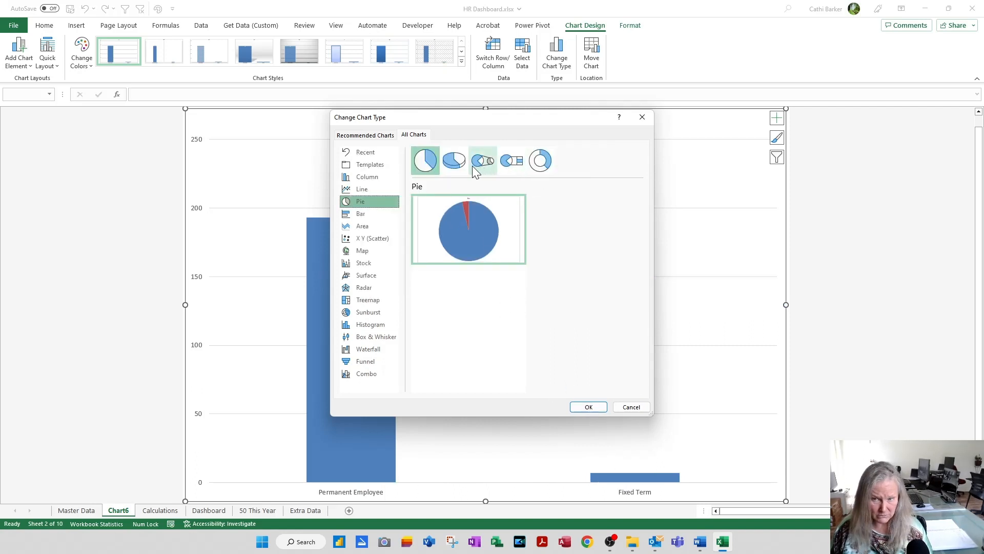
click(597, 409)
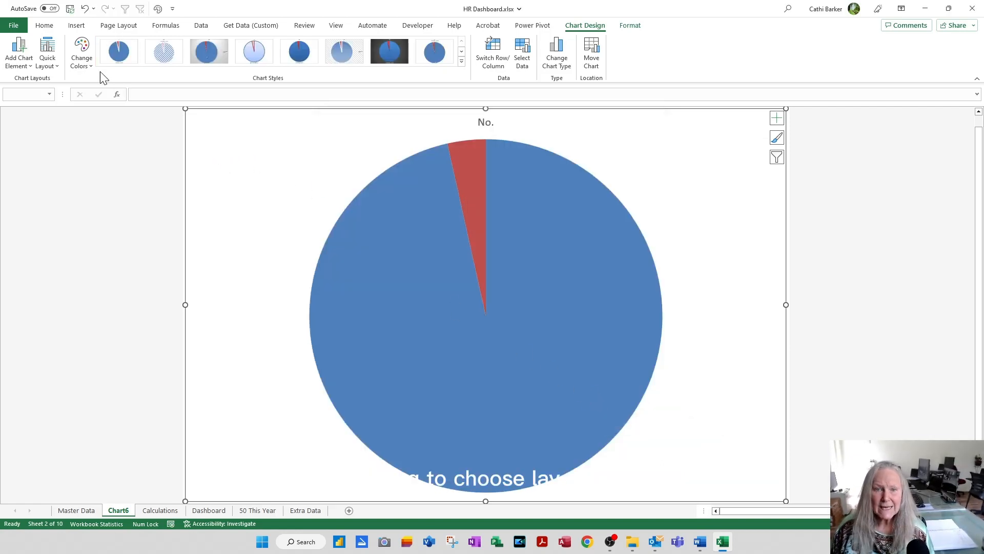
Step: Give the pie chart Quick Layout 1 with category names and percentages, the second Colorful palette and the sixth chart style
click(52, 65)
click(49, 87)
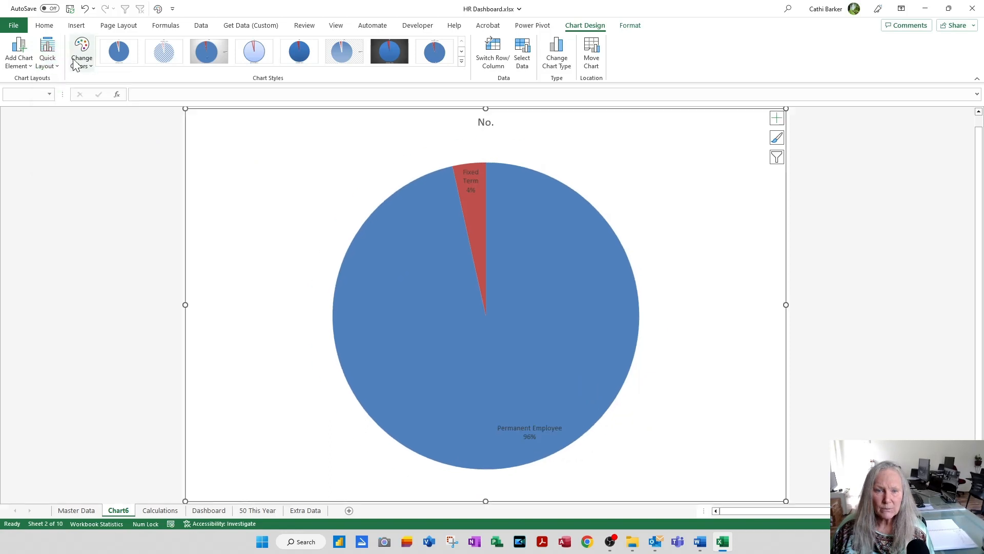
click(81, 56)
click(82, 110)
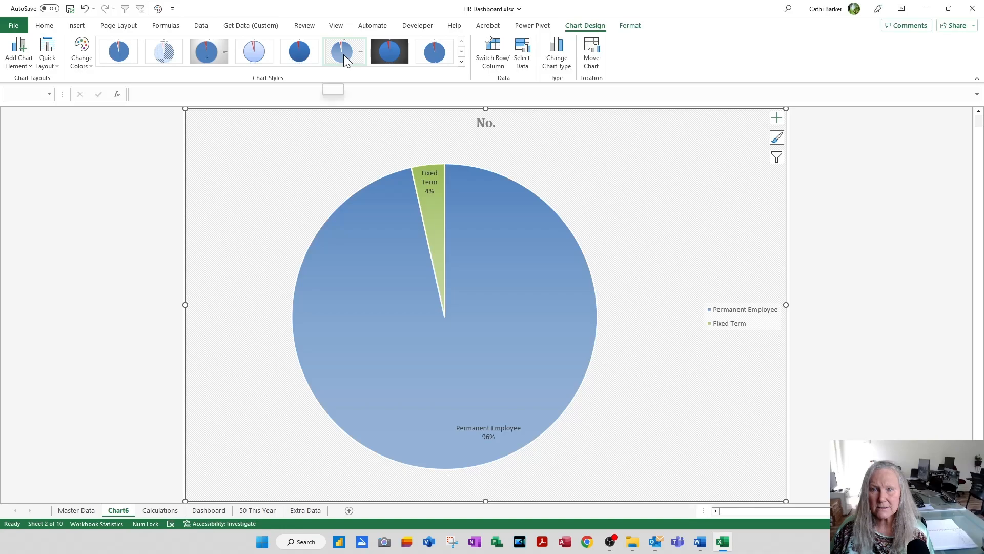
click(343, 54)
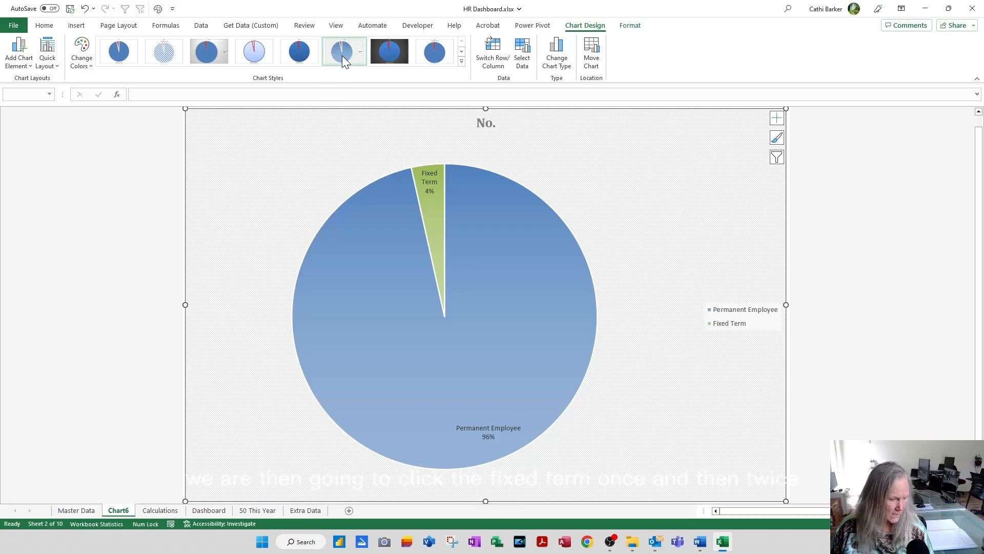
Step: Pull the Fixed Term slice slightly out of the pie
click(437, 215)
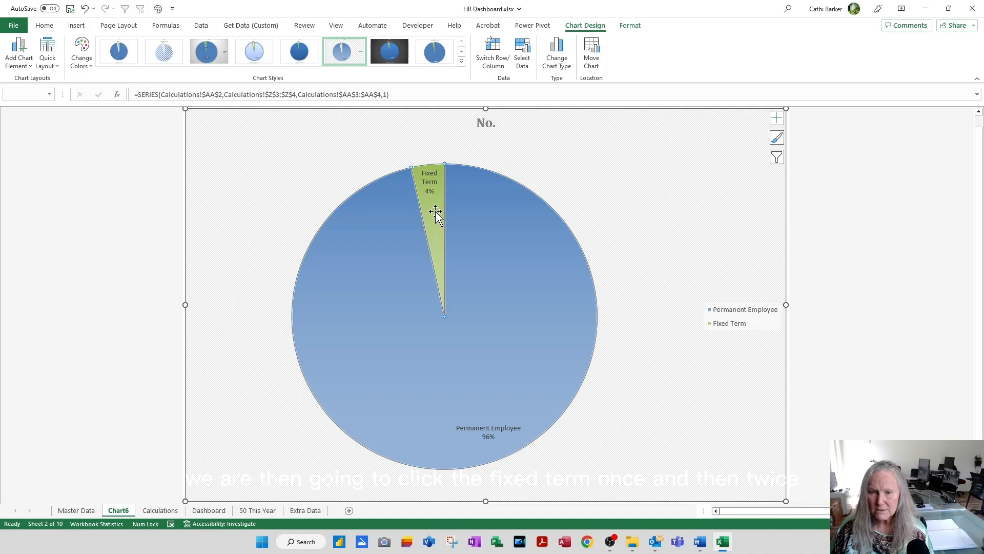
click(435, 216)
drag(435, 216, 428, 184)
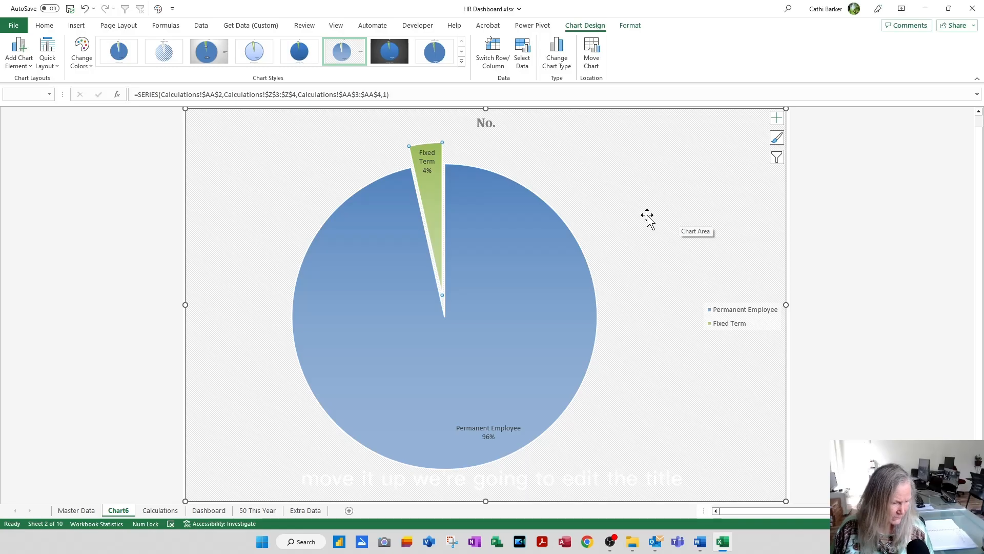
Step: Replace the pie chart's title with "Permanent versus Fixed Term"
click(484, 123)
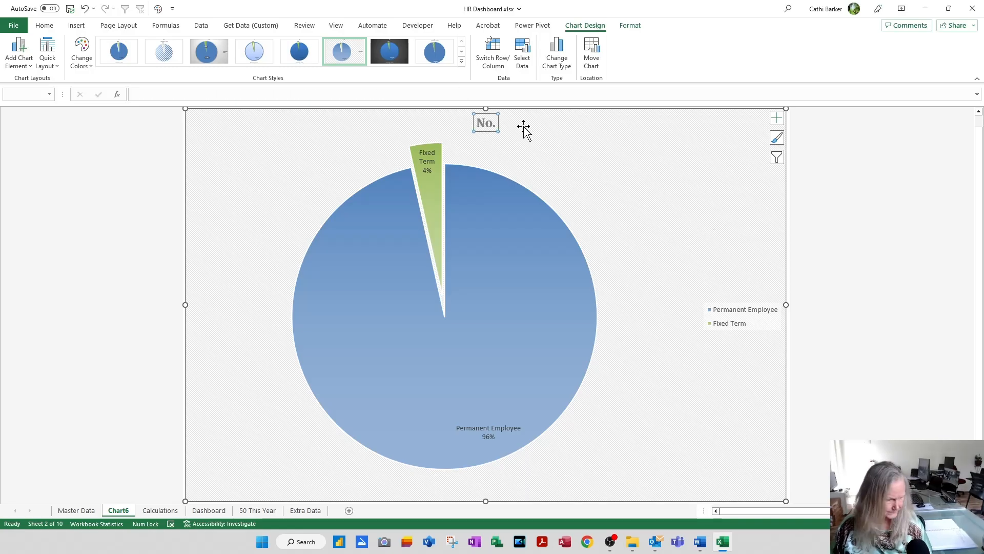
text(Per)
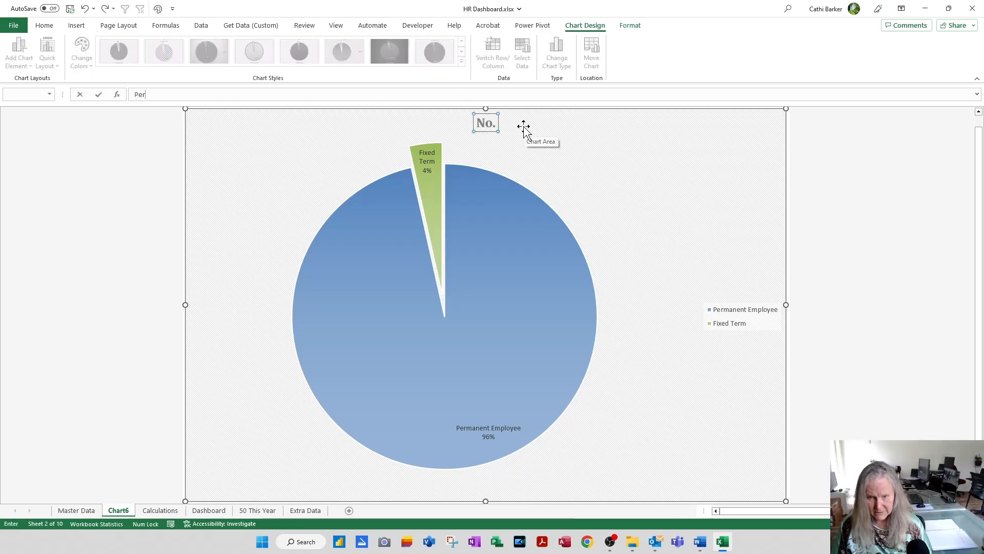
text(manent versus Fixed Term)
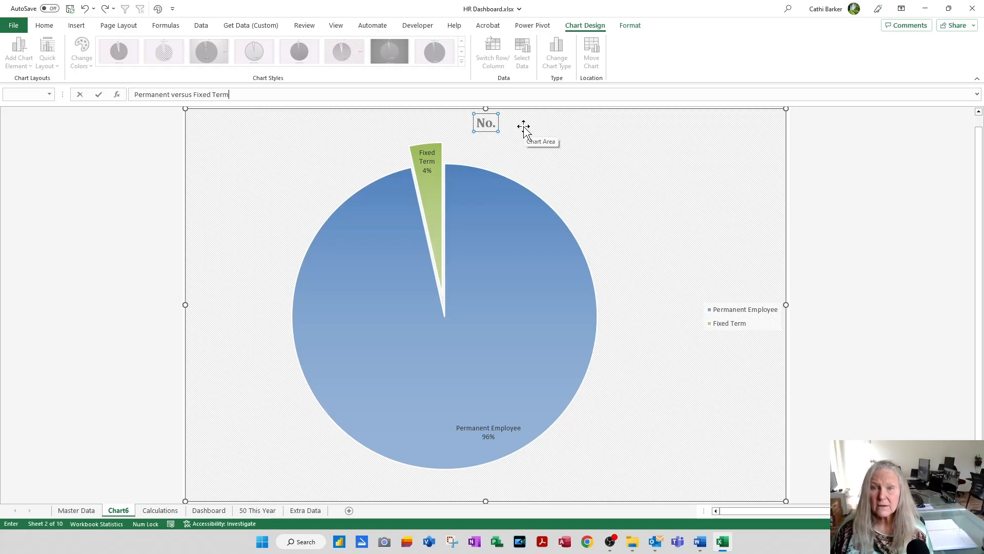
key(Return)
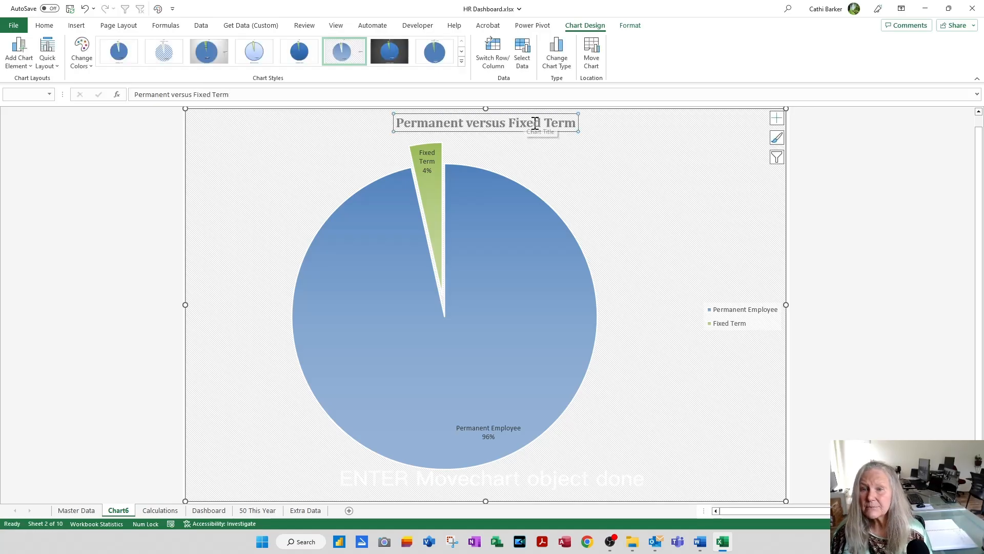
Step: Move the Permanent versus Fixed Term pie to the Dashboard sheet as an object and place it directly below the treemap
click(594, 64)
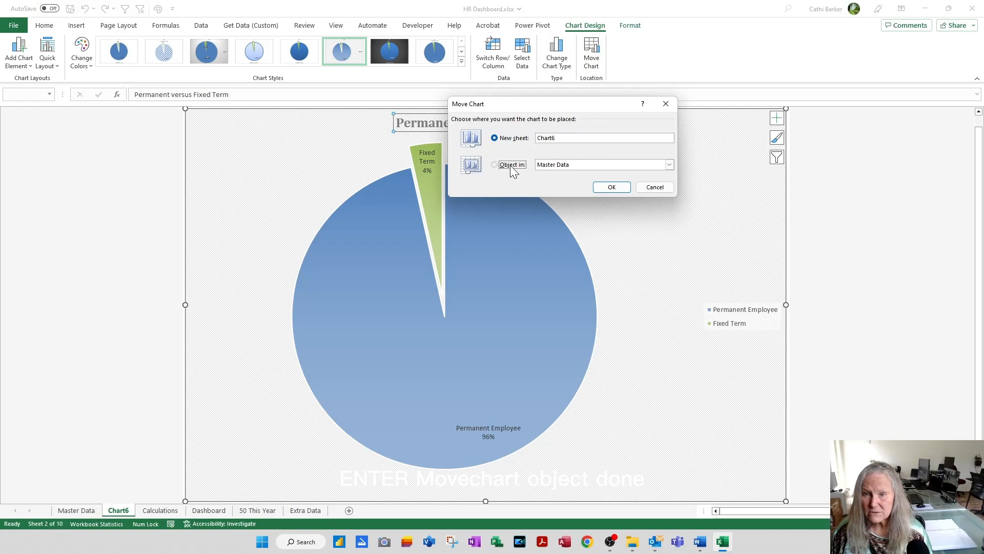
click(509, 165)
click(670, 165)
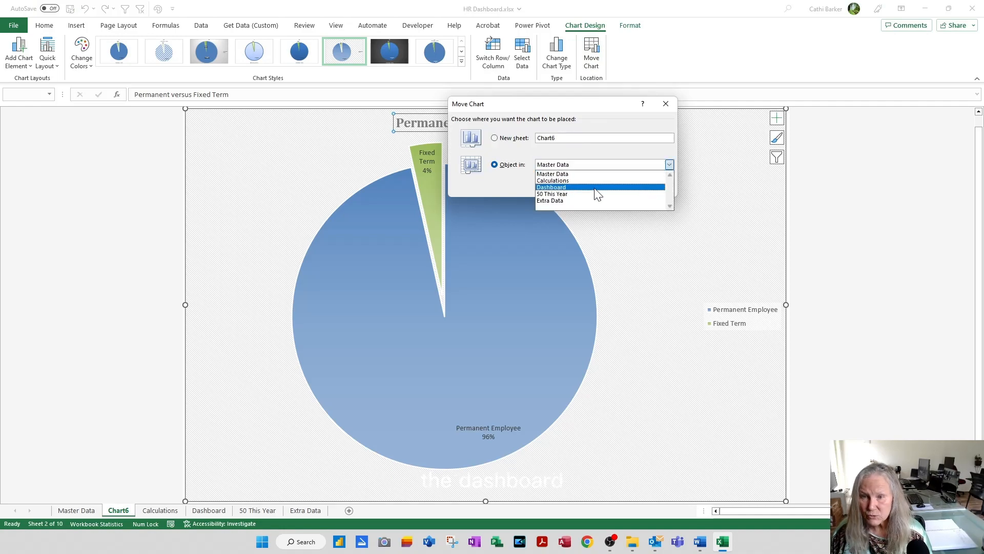
click(595, 189)
click(612, 187)
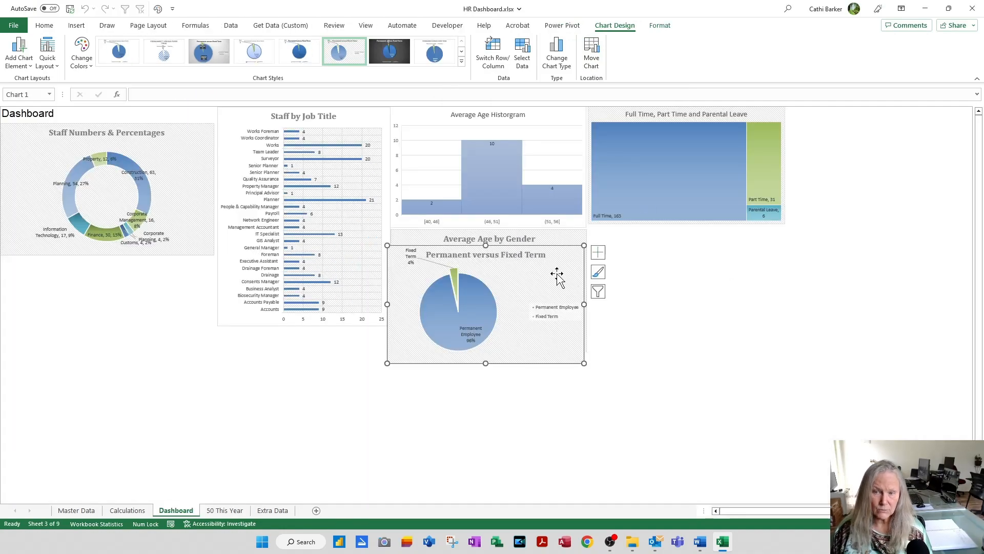
drag(566, 274, 767, 253)
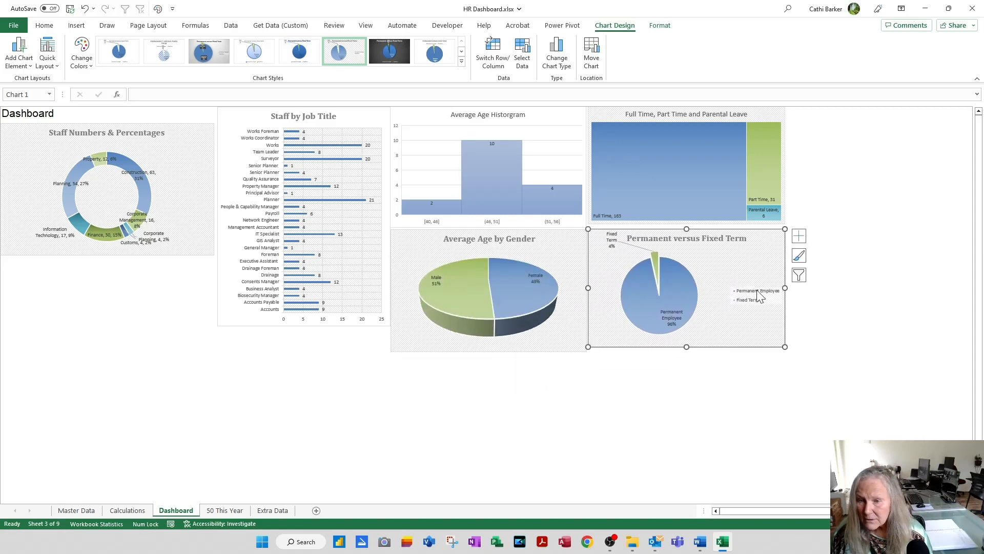
Step: Stretch the Permanent versus Fixed Term chart slightly downward to align with the Average Age by Gender chart's lower edge, and deselect it
right_click(693, 354)
key(Escape)
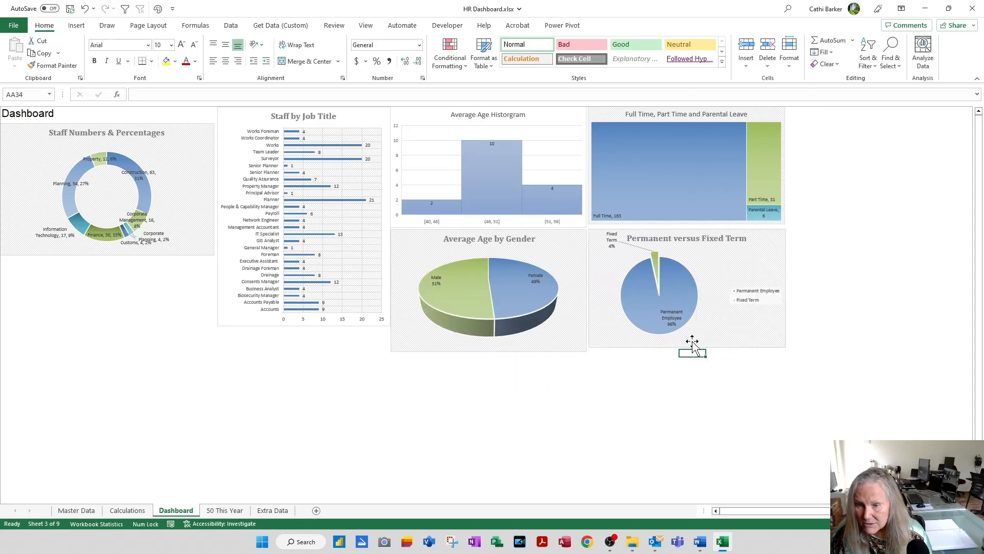
click(682, 347)
drag(686, 346, 686, 352)
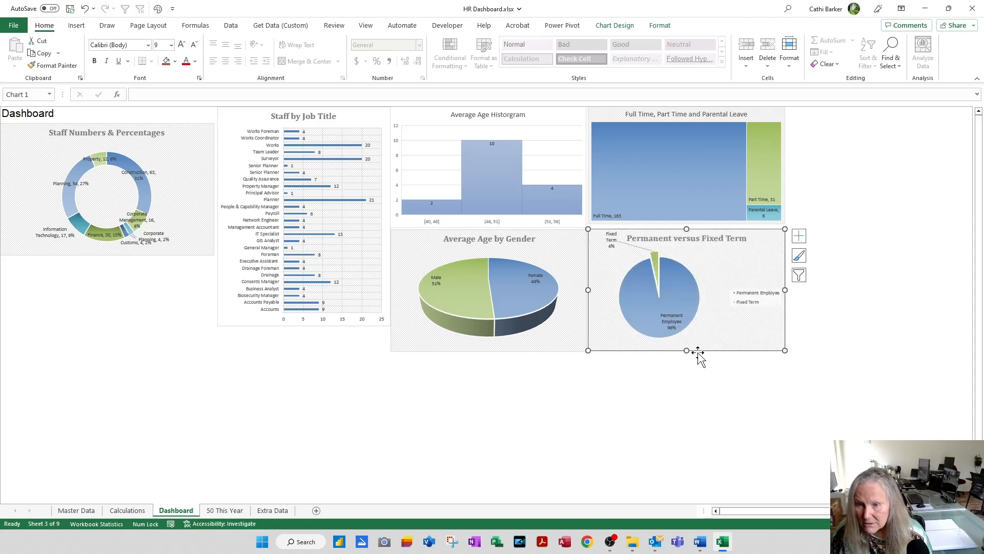
click(875, 324)
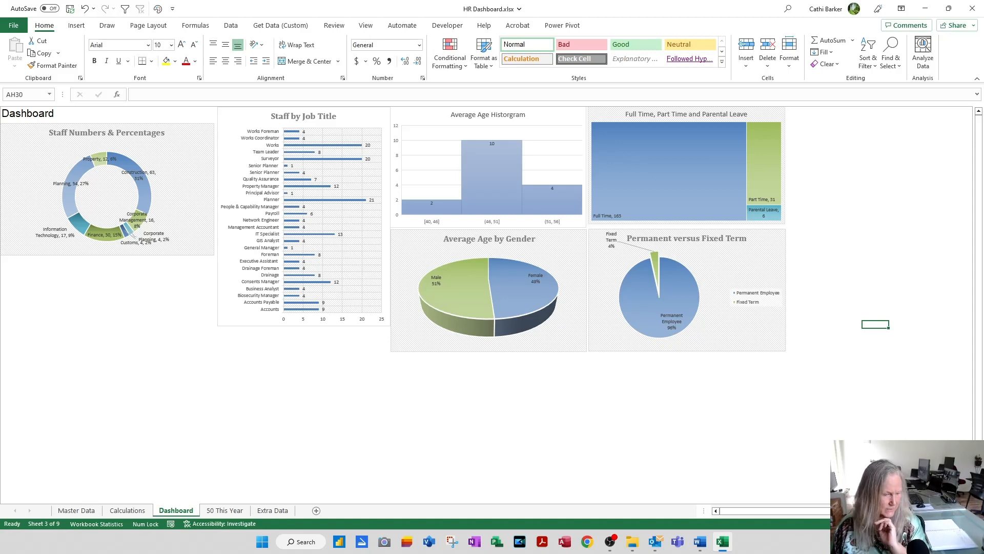
Step: Create a column chart on its own sheet from the Location, No. and Average Age table on the Calculations sheet
click(127, 510)
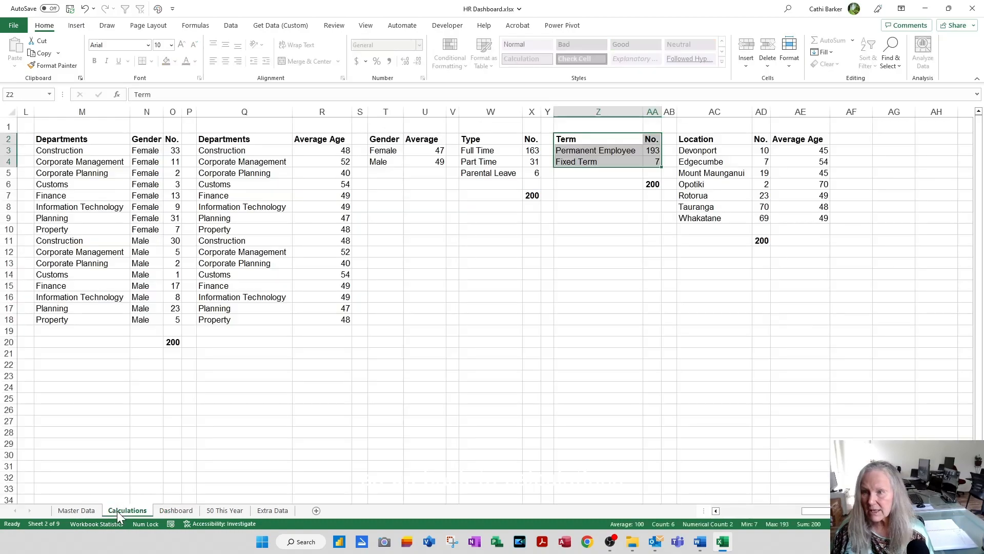
click(711, 141)
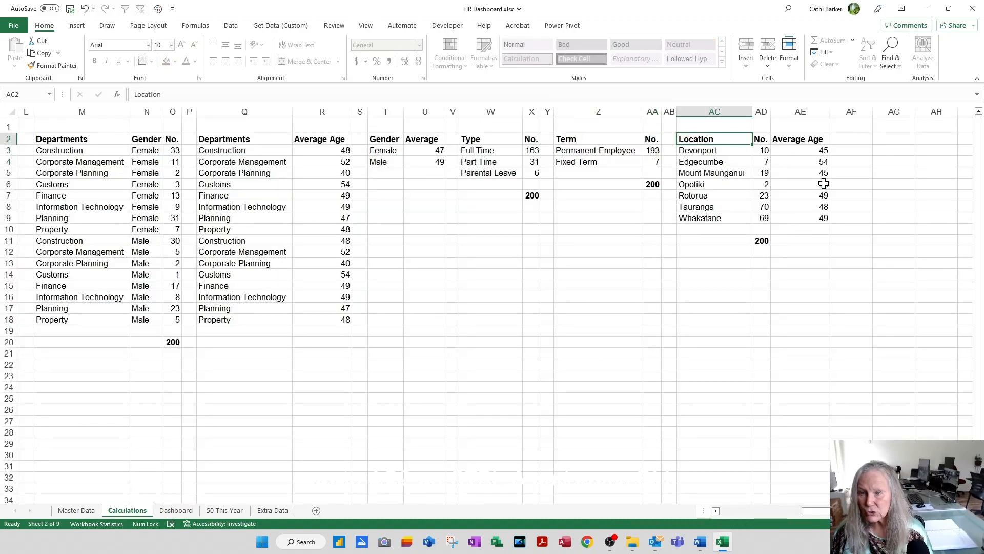
key(ctrl+a)
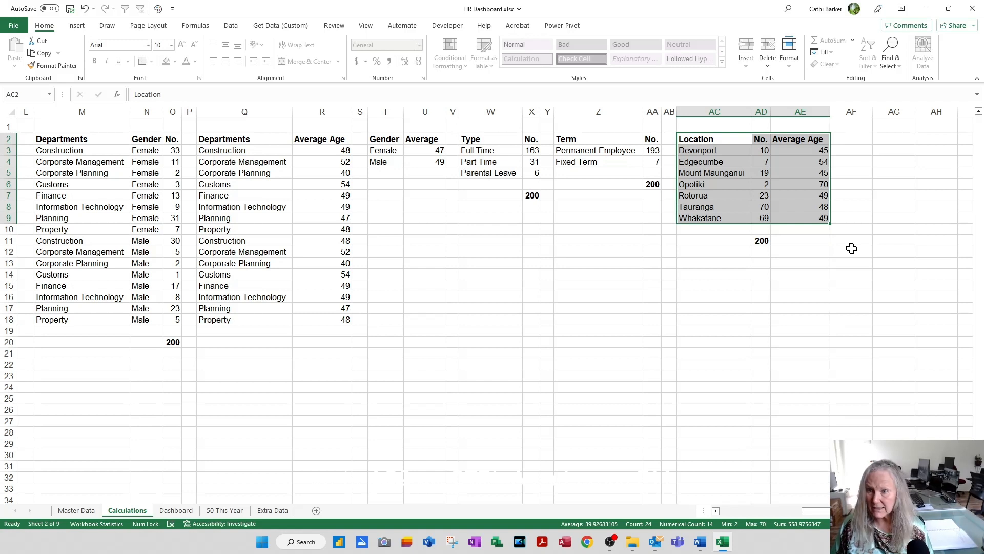
key(F11)
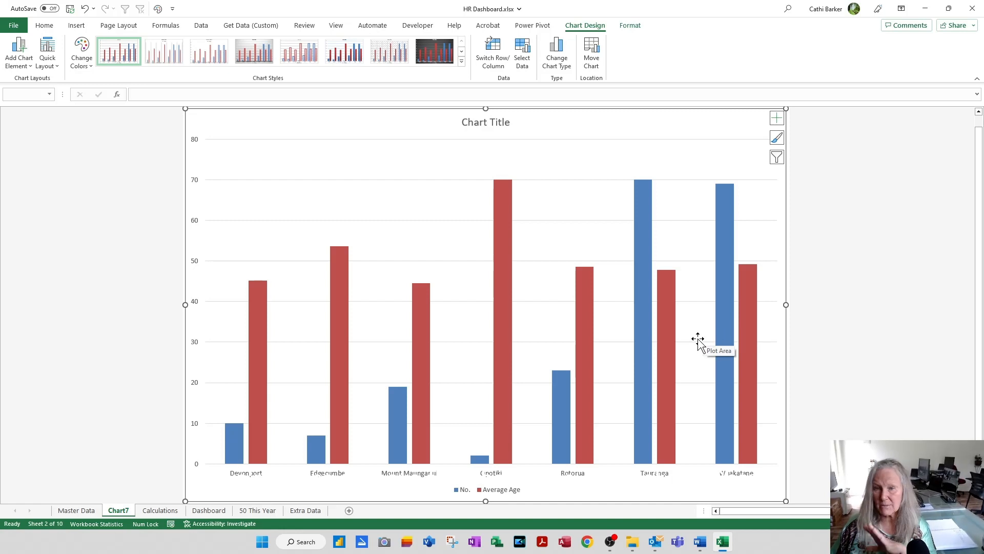
Step: Recolour the location column chart with the blue, green and teal colourful palette and apply the hatched-background chart style with a bold serif title
click(79, 64)
click(94, 108)
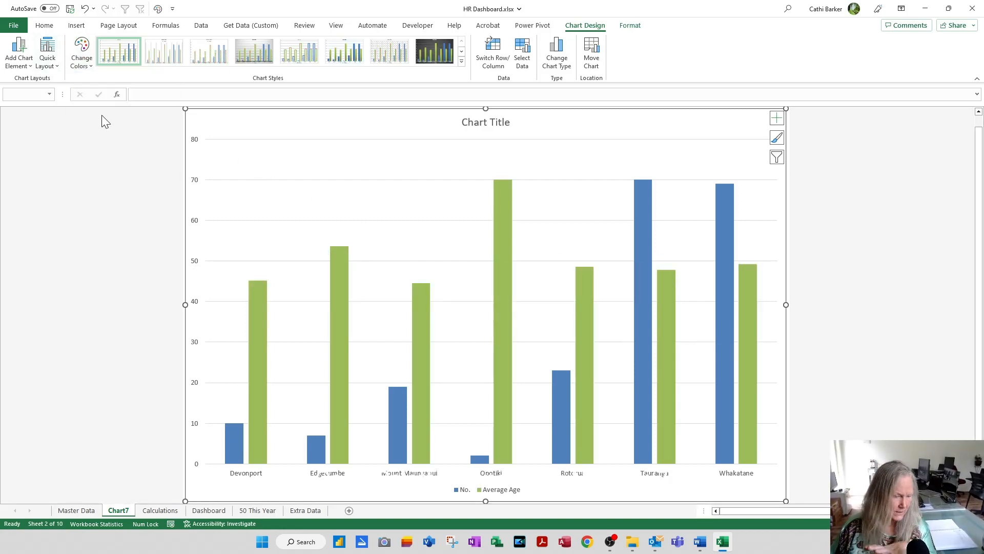
click(386, 58)
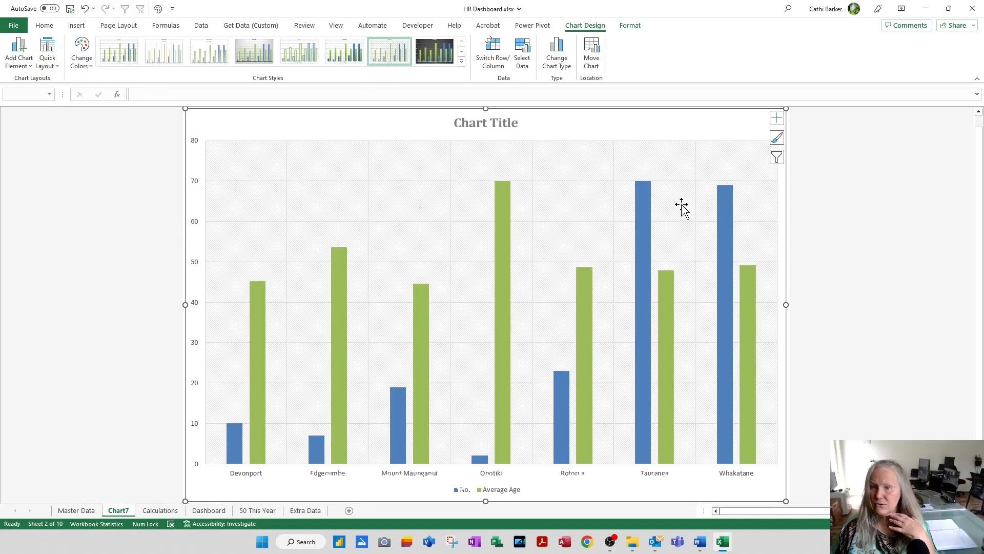
Step: Remove the legend from the location column chart and add a data table beneath the columns
click(777, 118)
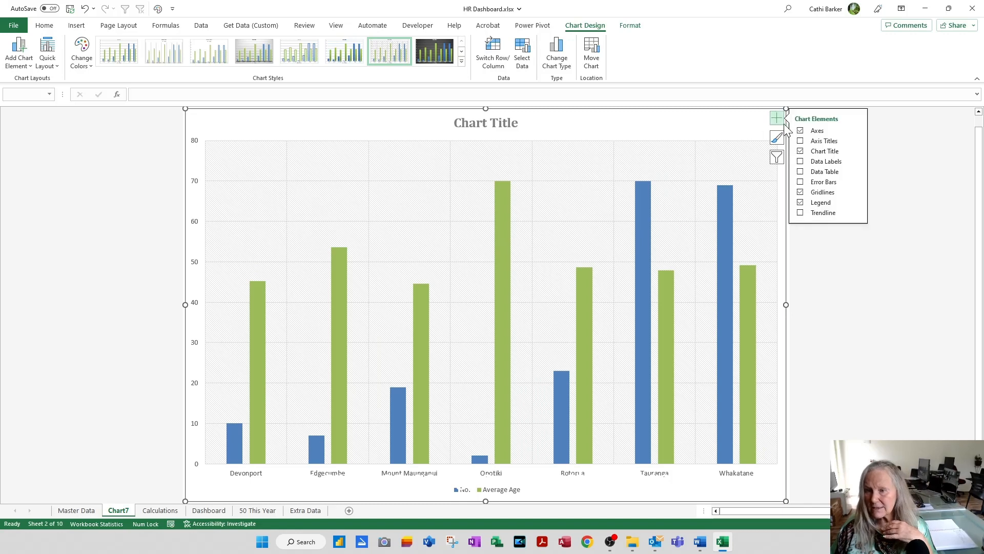
click(801, 202)
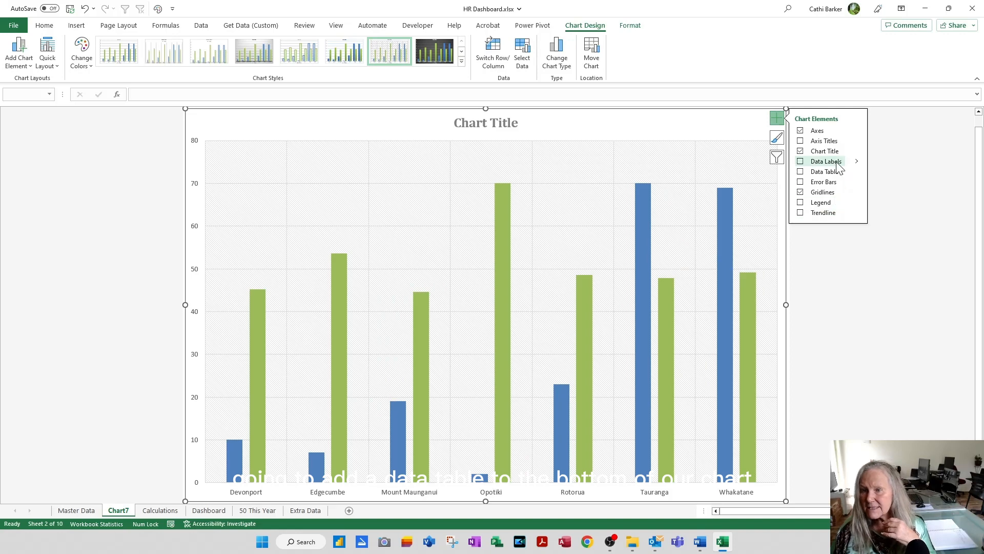
click(800, 172)
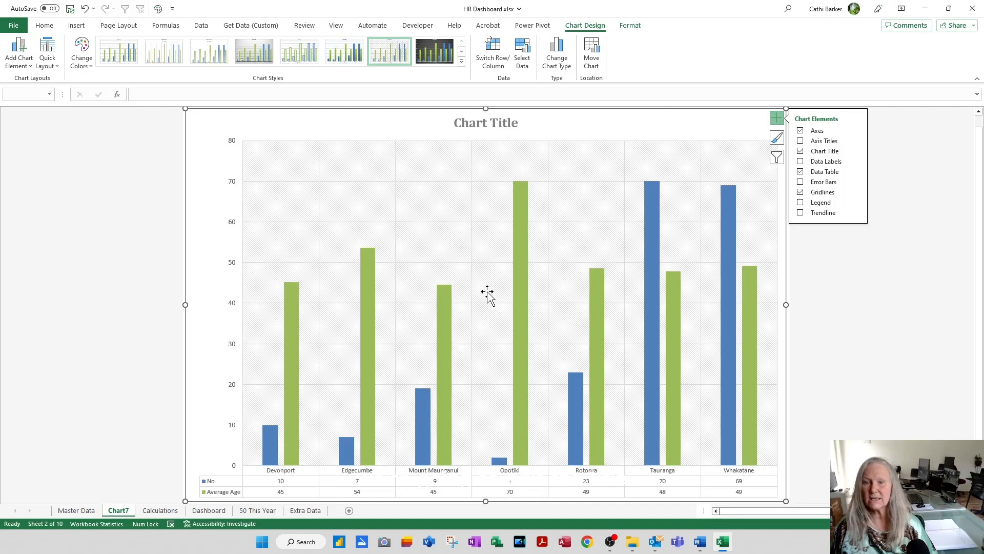
Step: Replace the location chart's title with "Number of Staff and Average Age by Location"
click(495, 124)
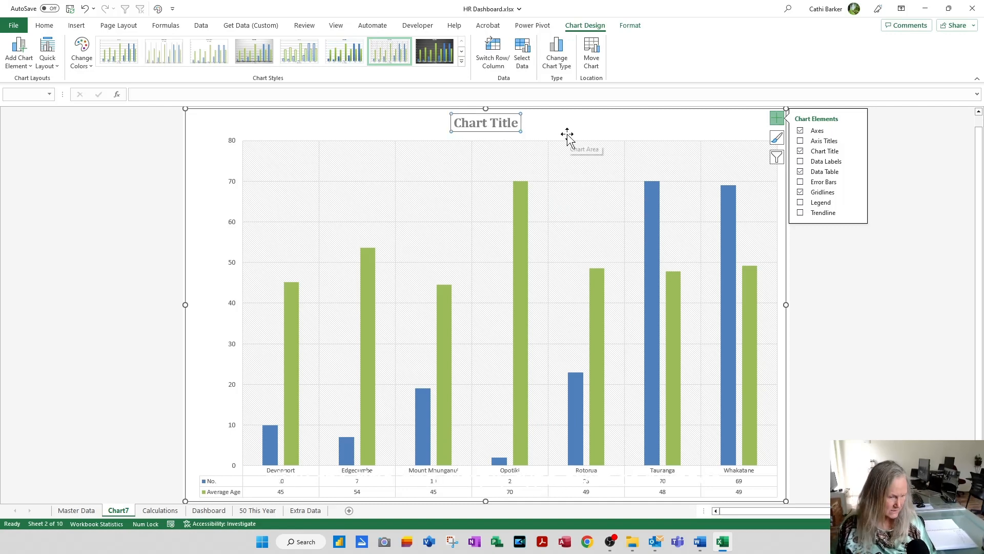
text(Staff and Average Age by Location)
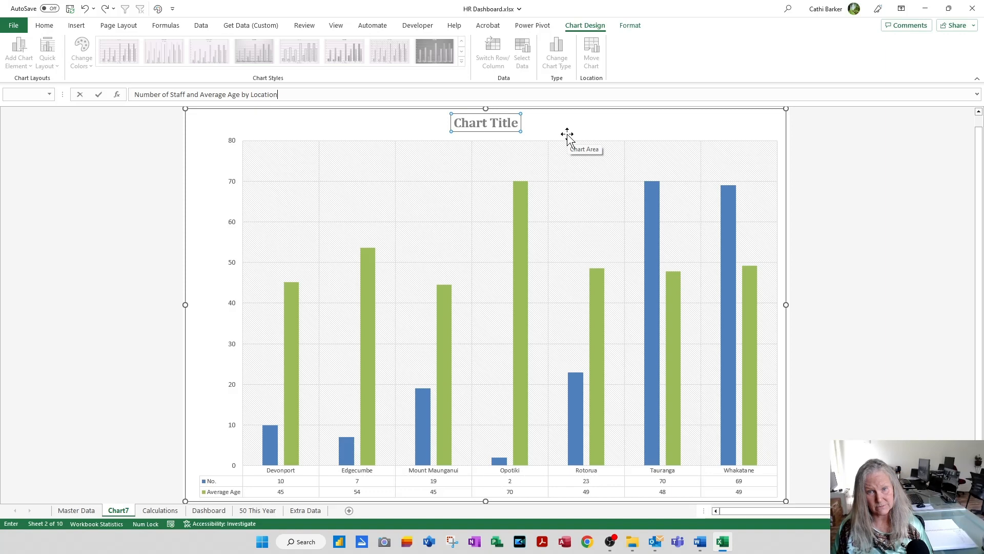
key(Return)
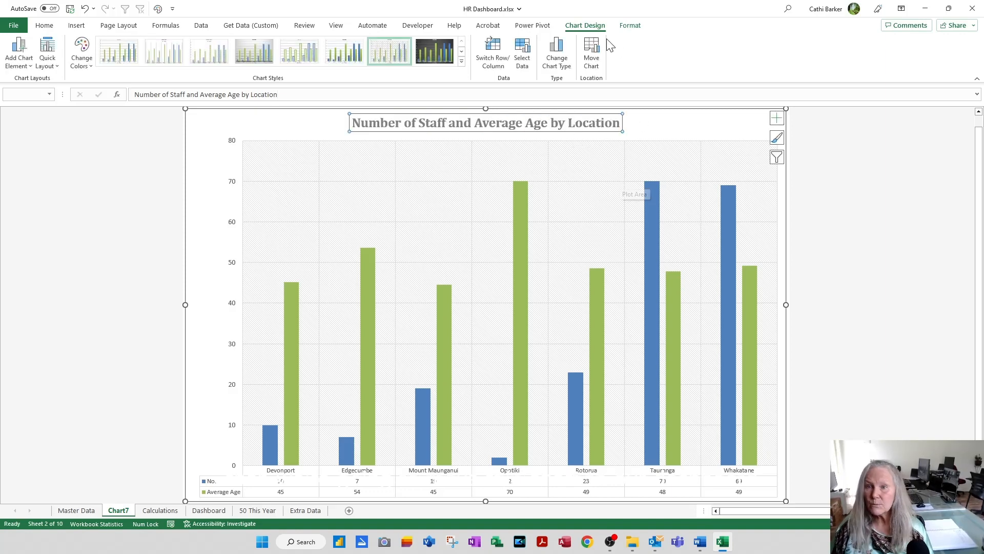
Step: Move the location chart to the Dashboard sheet as an object and place it immediately right of the treemap
click(595, 60)
click(503, 164)
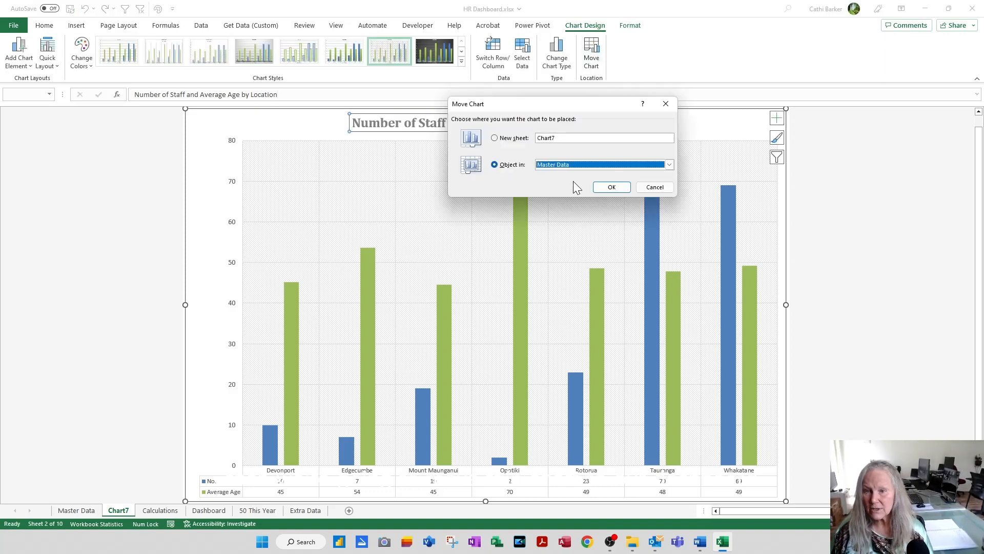
click(669, 164)
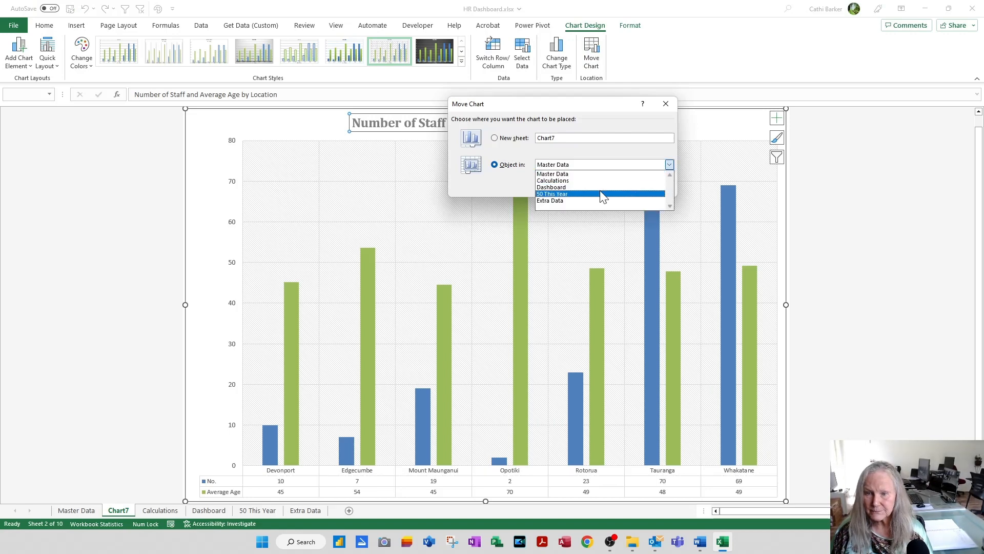
click(600, 190)
click(612, 188)
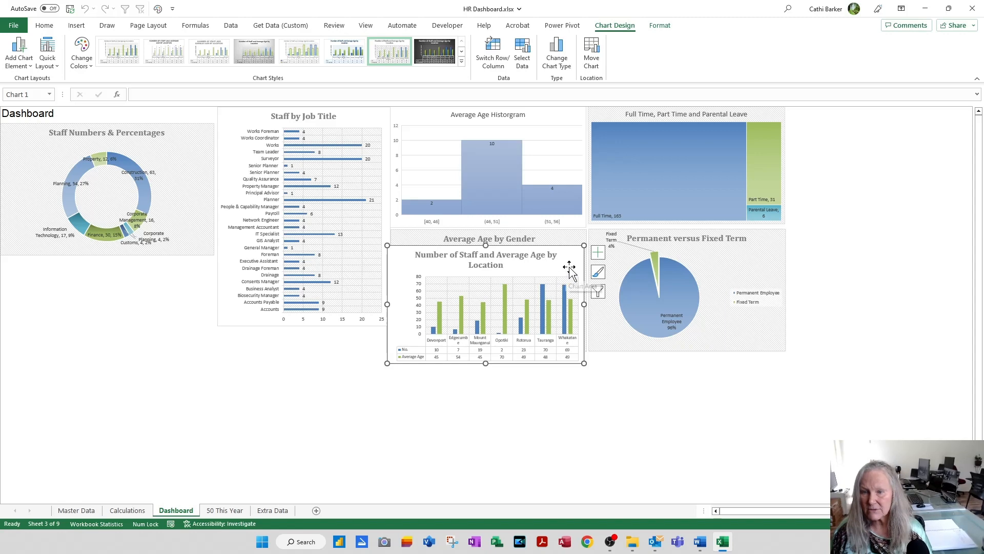
drag(567, 268, 890, 122)
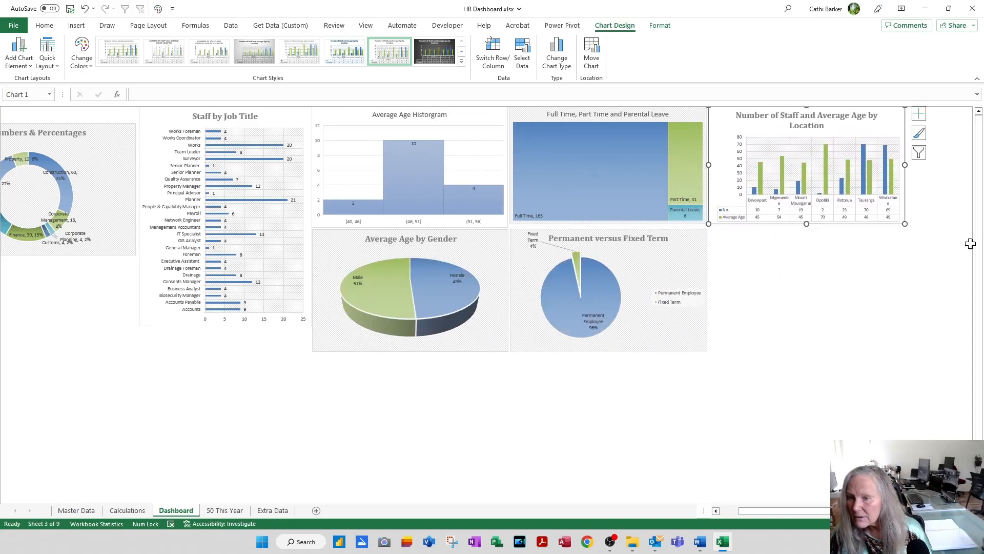
Step: Stretch the location chart down to the Permanent versus Fixed Term chart's lower edge, widen it so its title fits one line, and deselect it
drag(904, 226, 903, 352)
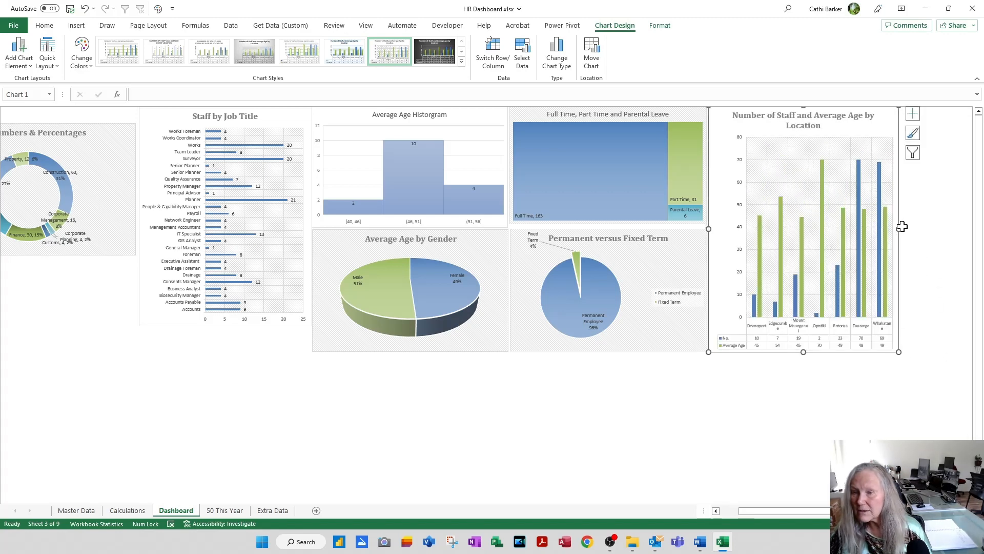
drag(901, 226, 954, 227)
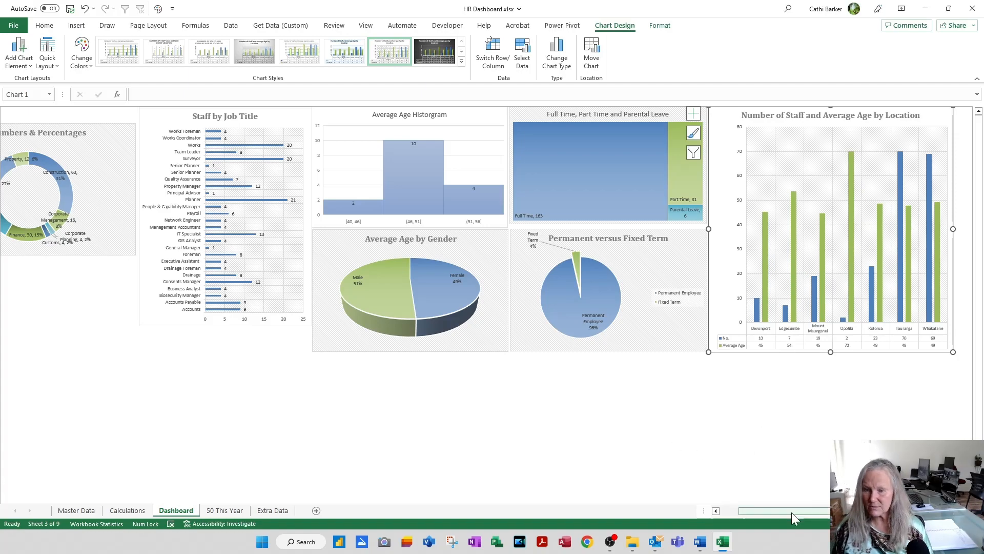
drag(790, 513, 593, 503)
click(325, 446)
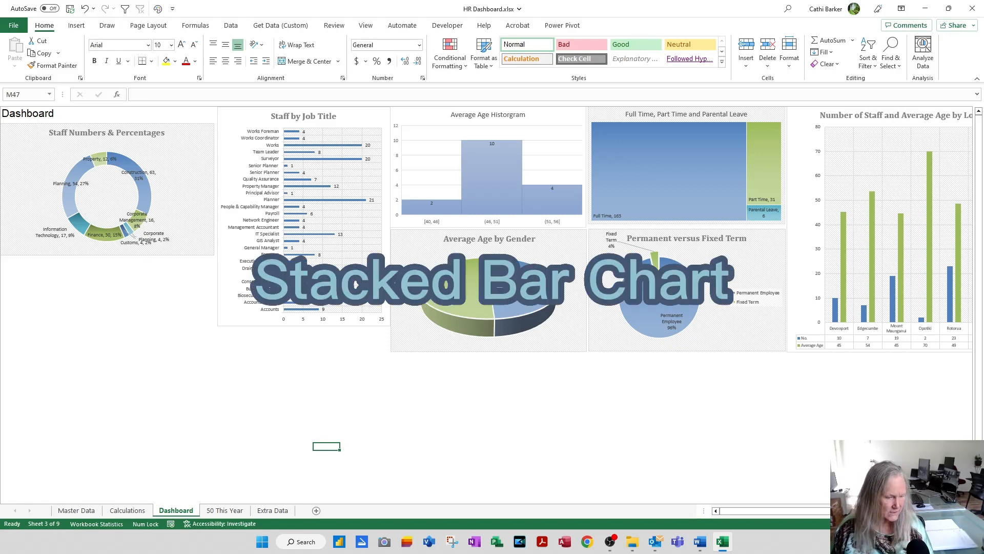
Step: Create a chart on its own sheet from the two-column Gender and No. table on the Calculations sheet
click(128, 510)
key(Home)
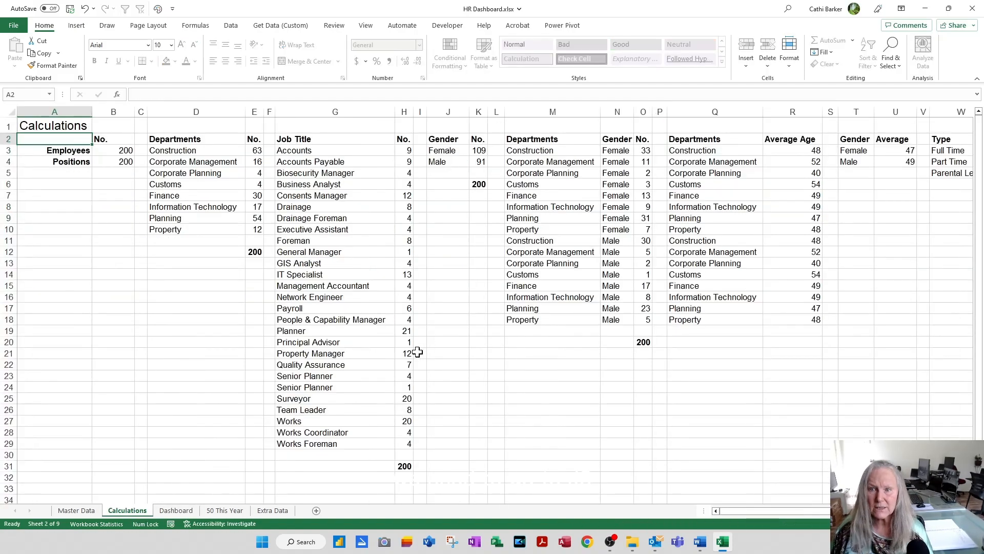
click(444, 142)
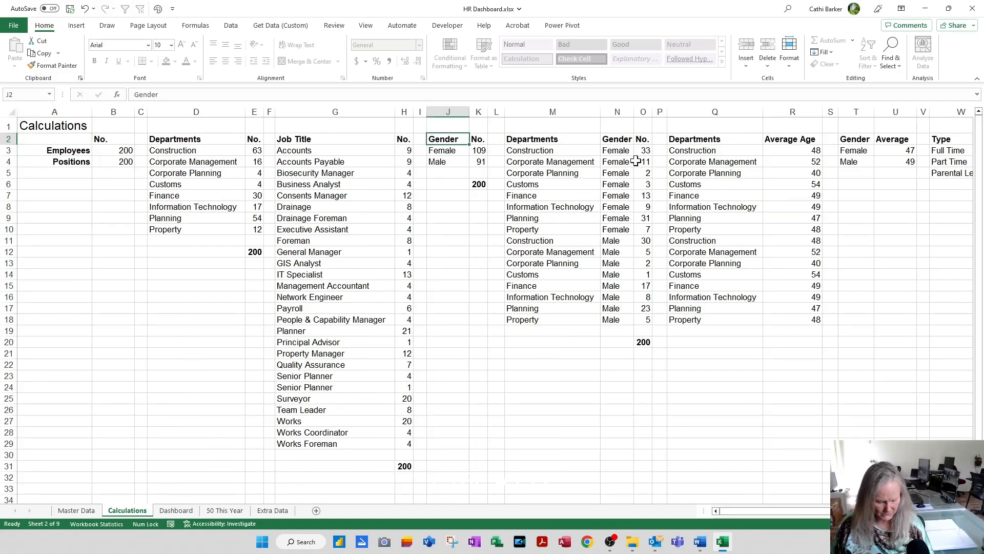
key(ctrl+a)
key(F11)
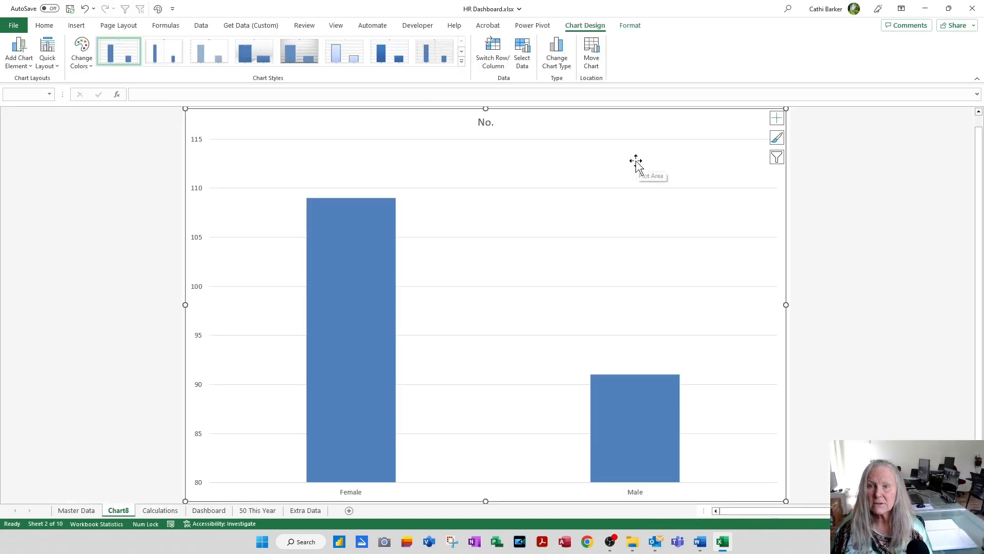
Step: Change the gender chart to a Stacked Bar with Female and Male as segments, and apply the quick layout with titles and data labels
click(555, 57)
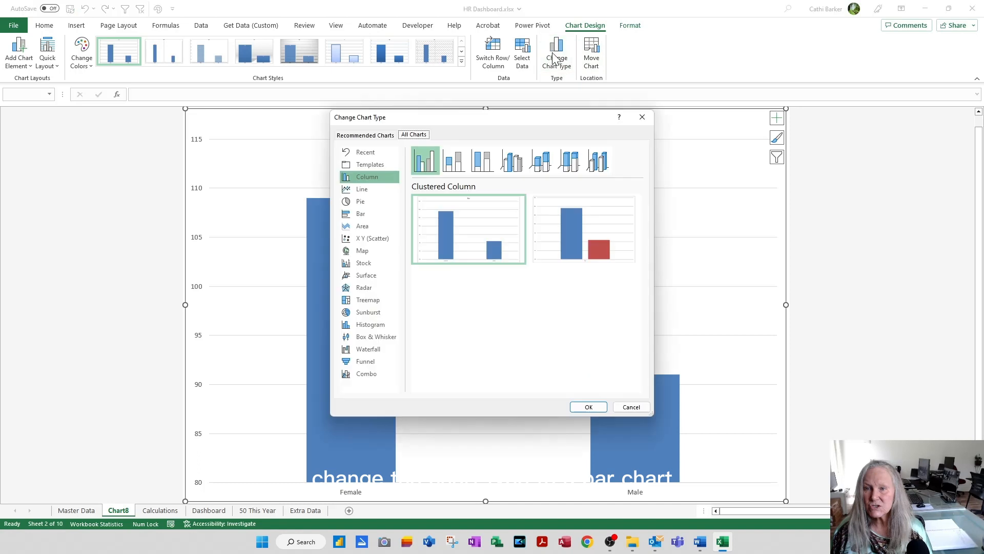
click(358, 213)
click(454, 159)
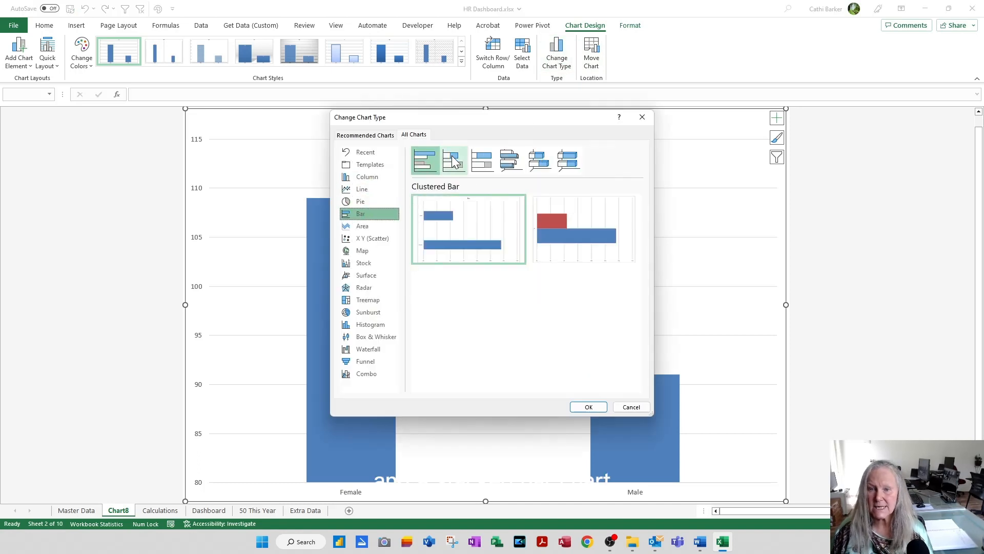
mouse_move(587, 234)
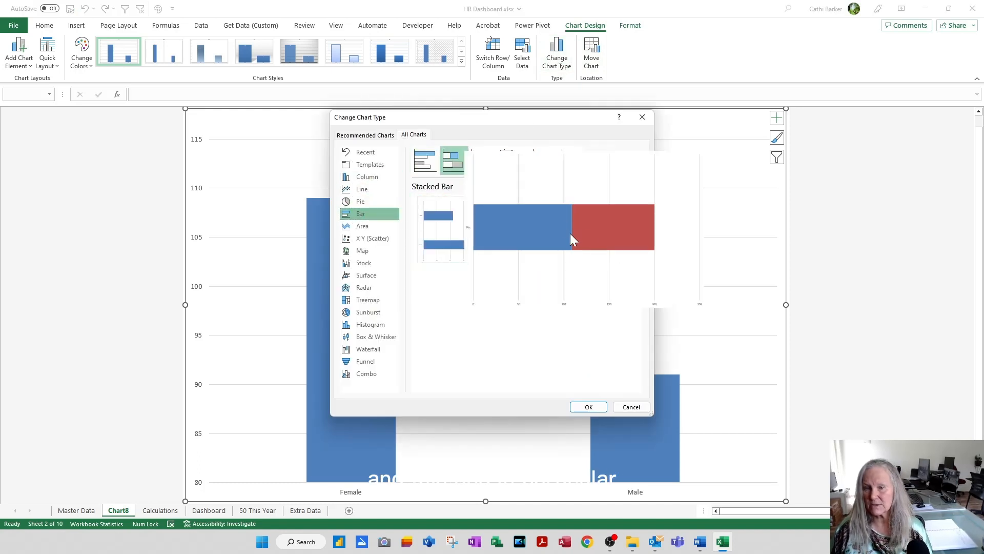
click(588, 407)
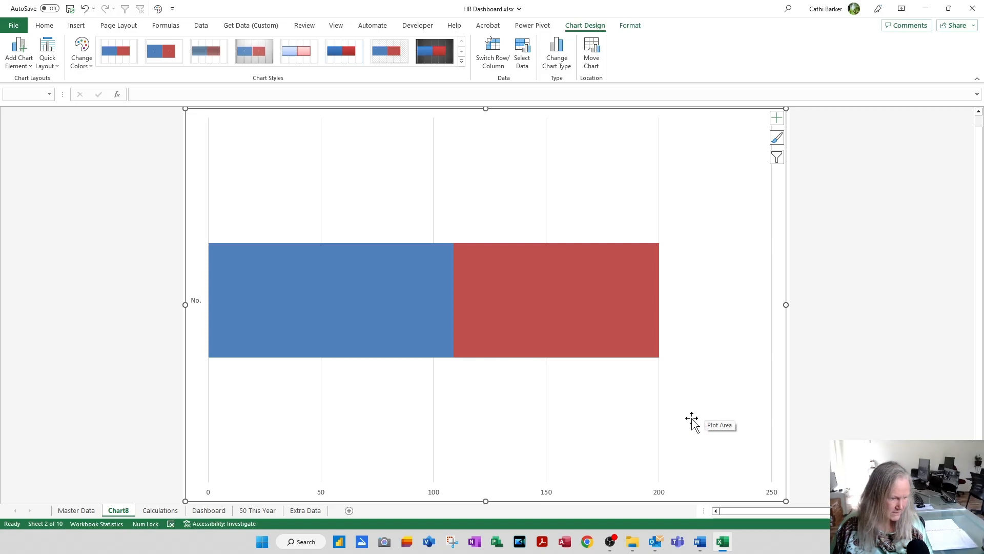
click(51, 63)
click(107, 117)
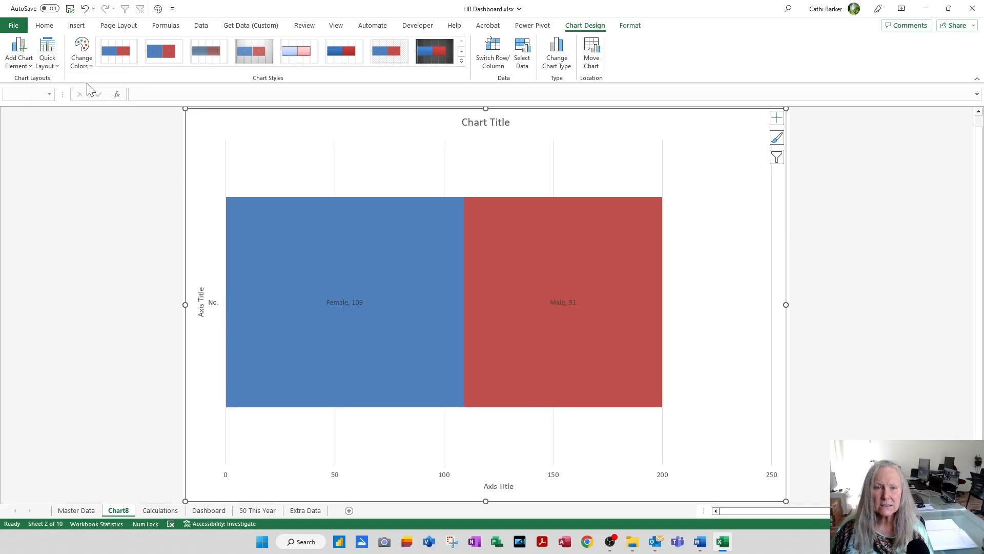
Step: Recolour the gender stacked bar with the blue, green and teal colourful palette and apply chart Style 6
click(81, 61)
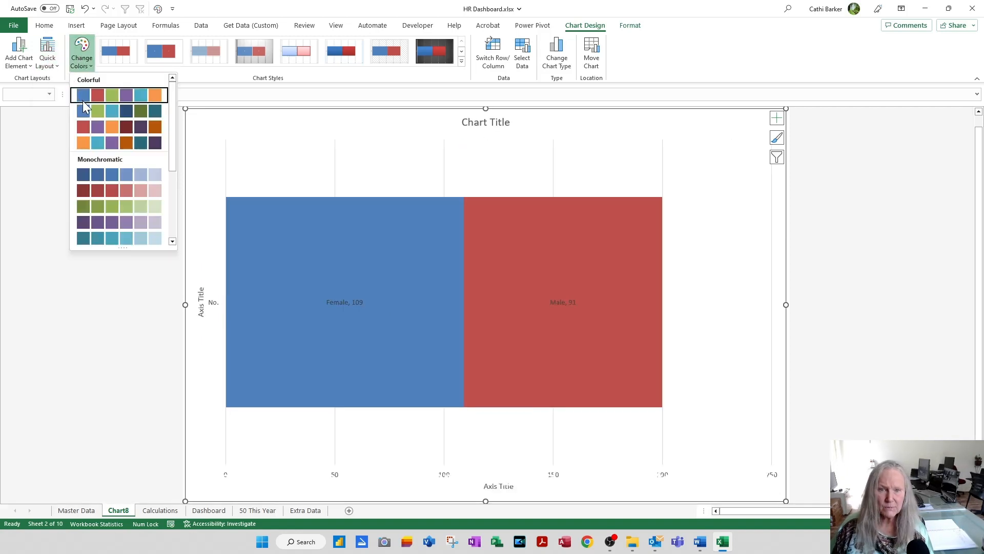
click(89, 112)
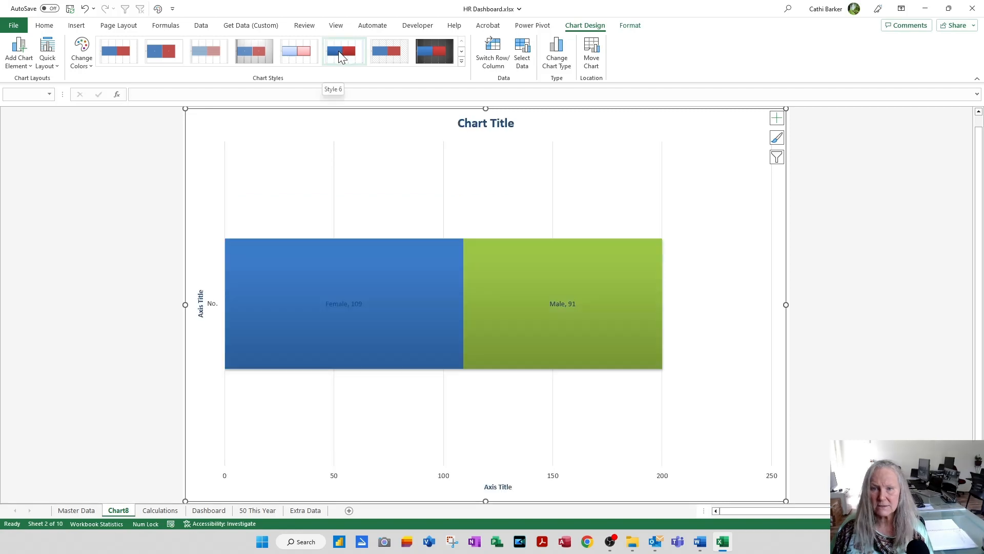
click(339, 51)
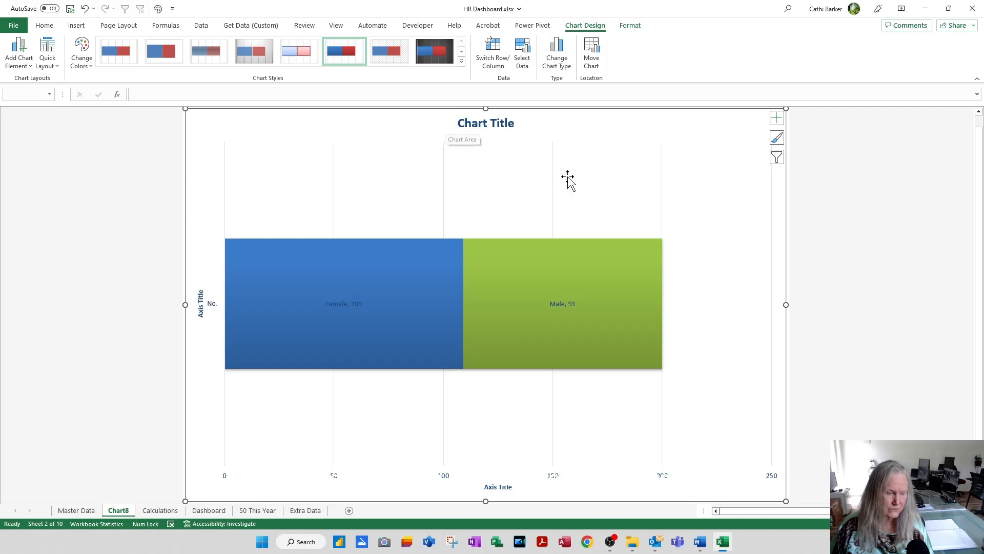
Step: Remove the axis titles from the gender stacked bar and replace its chart title with "Staff by Gender"
click(777, 118)
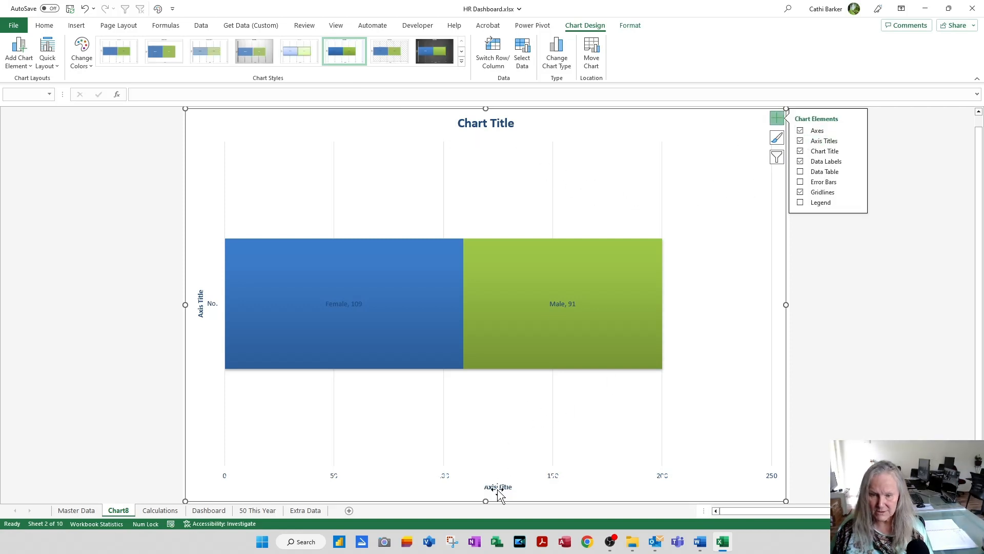
click(800, 142)
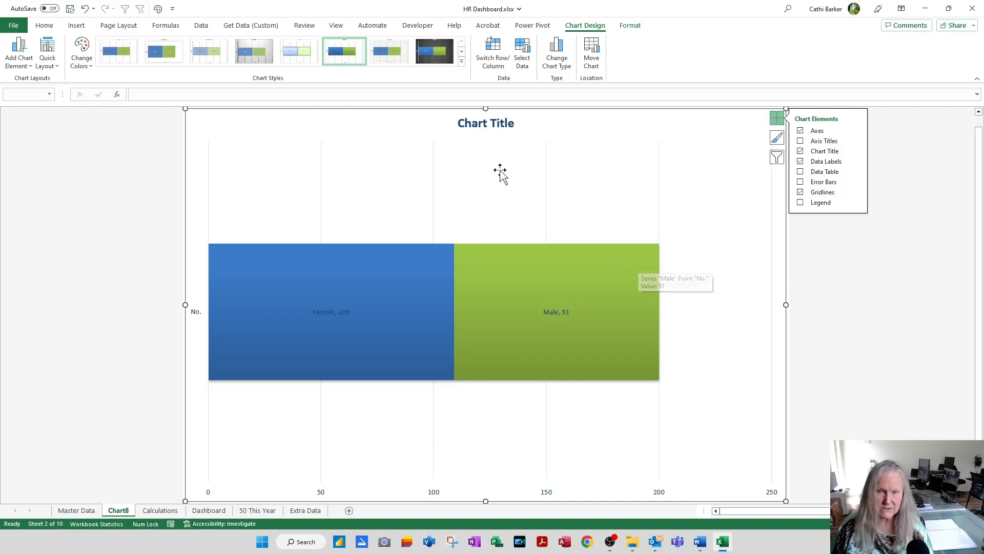
click(496, 128)
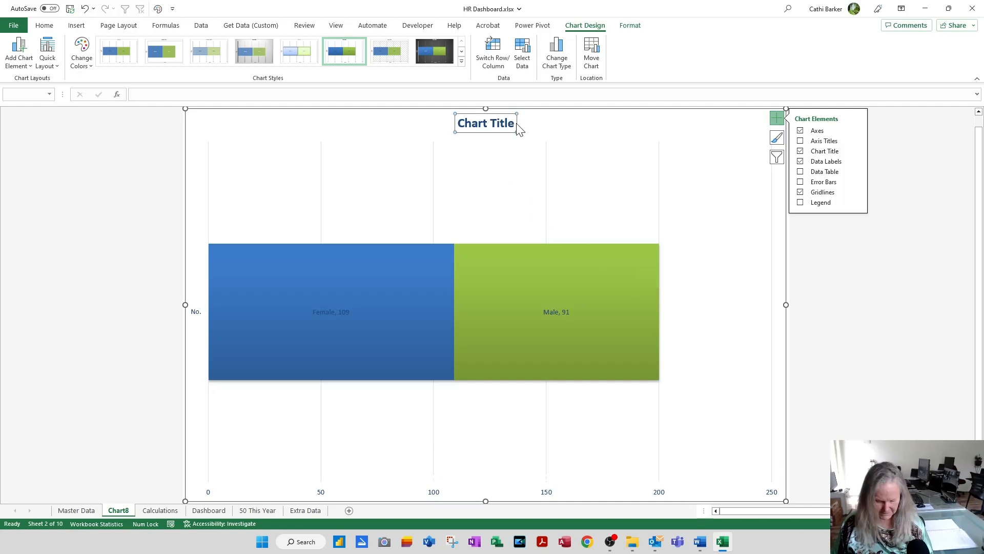
text(Staff by Gender)
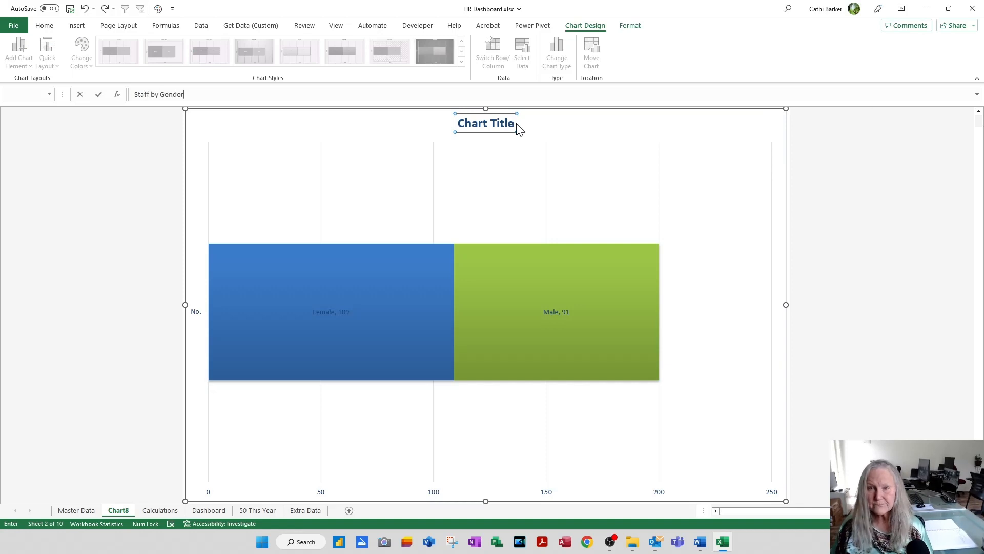
key(Return)
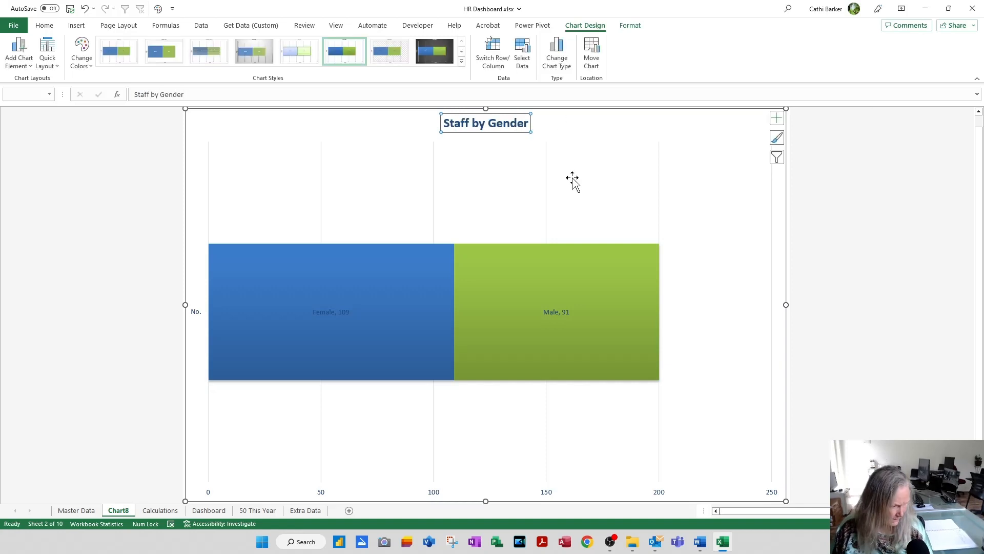
Step: Move the Staff by Gender chart from its own sheet onto the Dashboard sheet as an object
click(591, 57)
click(512, 168)
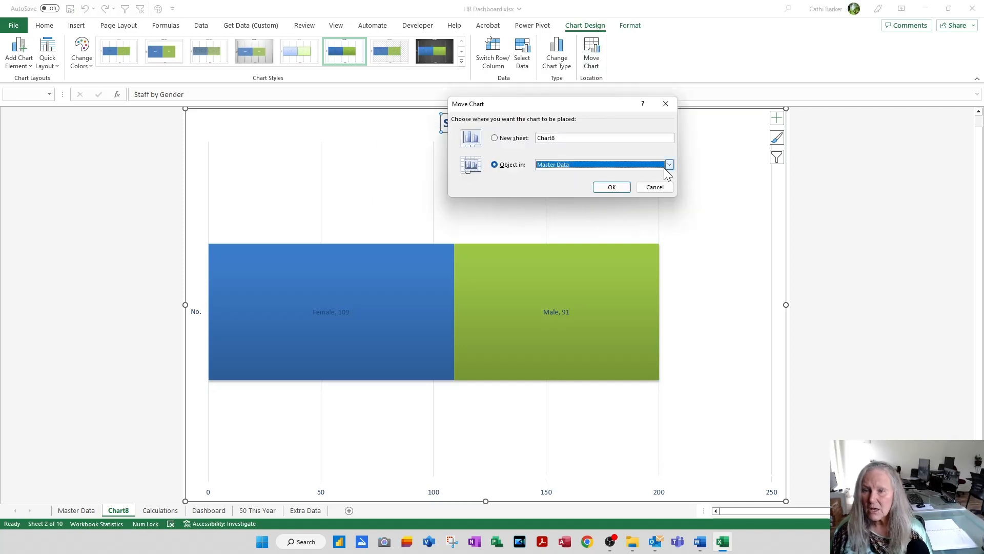
click(670, 164)
click(611, 189)
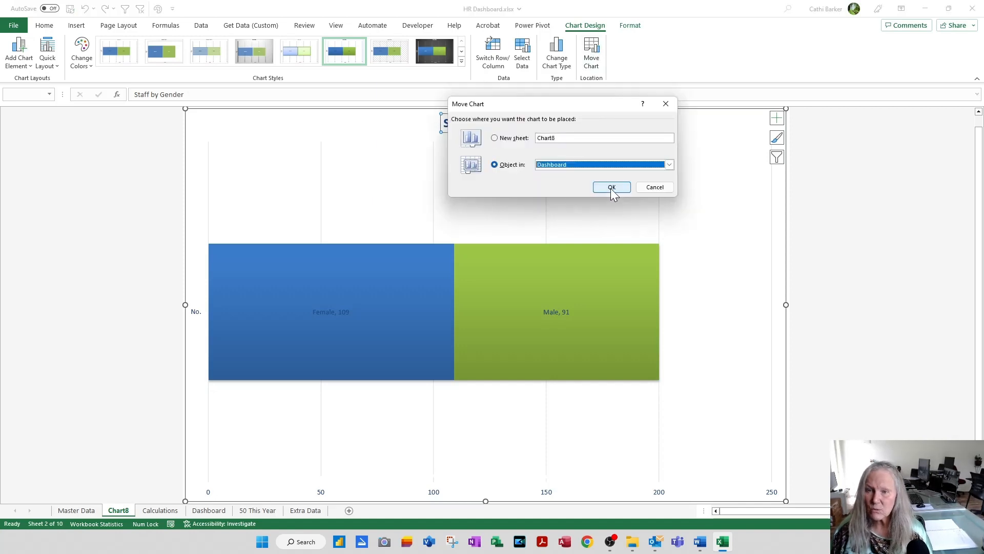
click(611, 187)
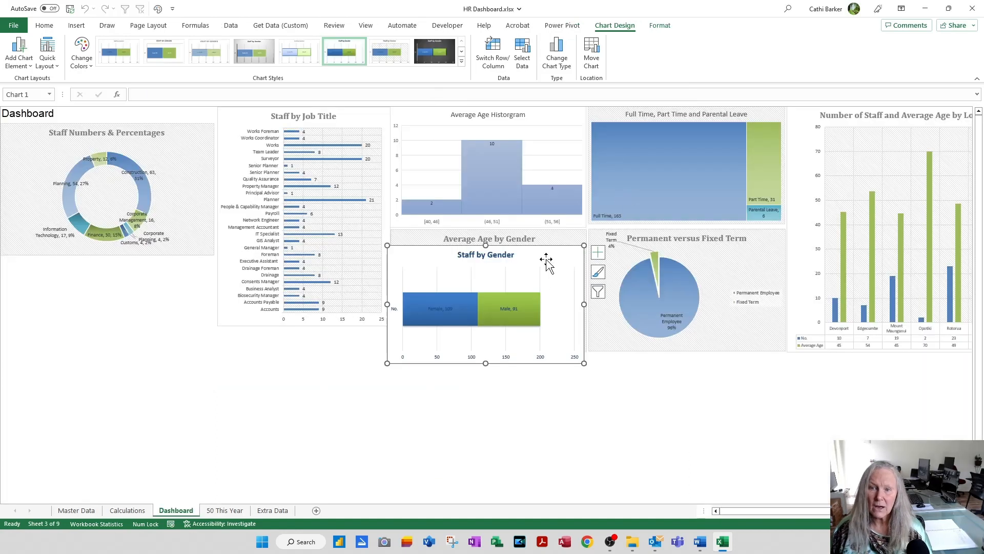
Step: Place the Staff by Gender chart beneath the Staff Numbers & Percentages doughnut, match its width, and reduce its height to the Staff by Job Title chart's lower edge
drag(545, 259, 132, 268)
drag(196, 316, 214, 316)
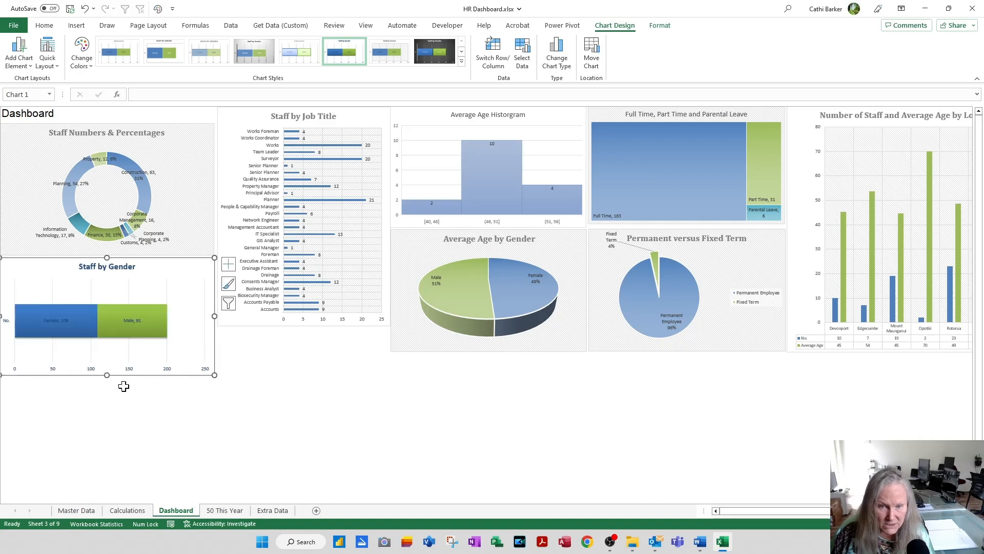
drag(107, 375, 116, 325)
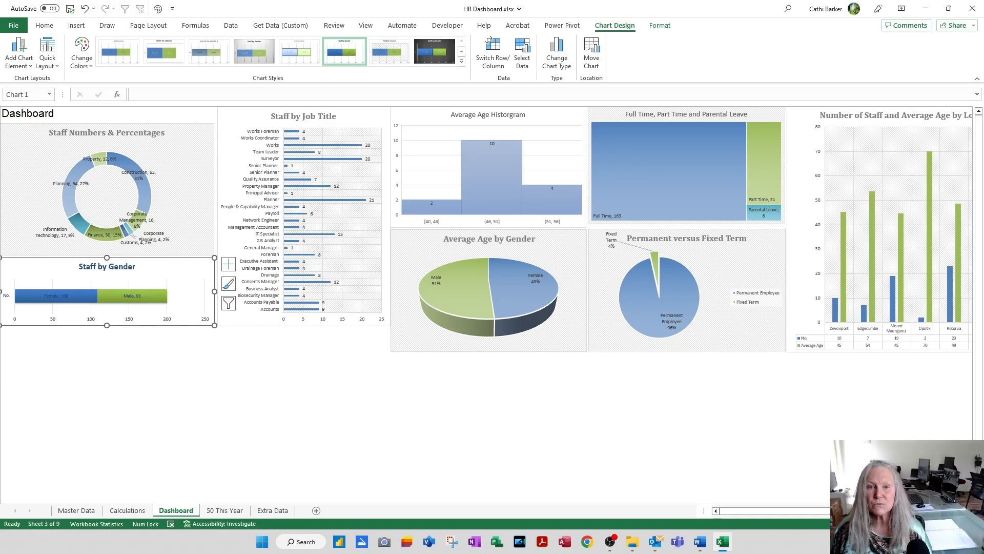
Step: Extend Staff by Job Title down to the neighbouring charts' lower edge, lower Staff by Gender to match, and enlarge the doughnut chart to fill the gap
click(359, 119)
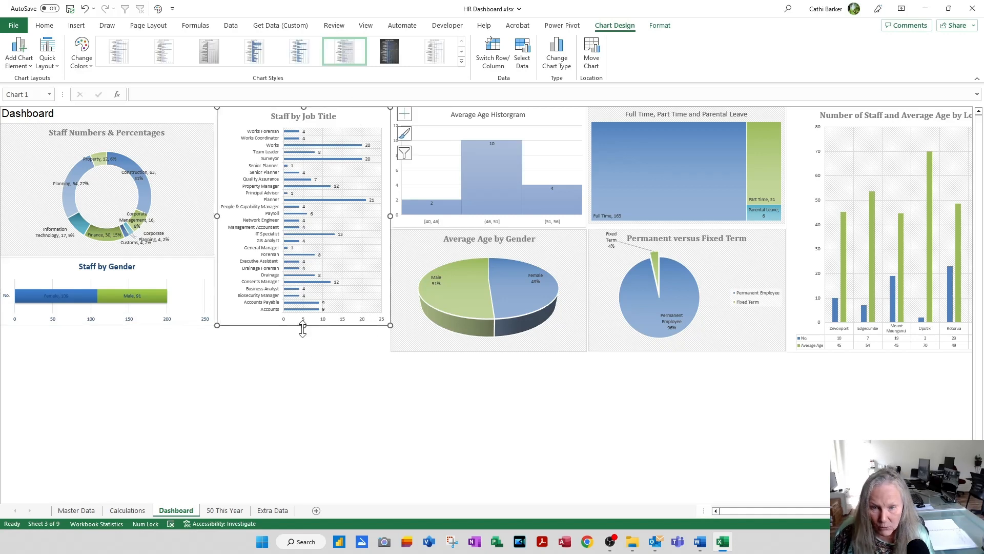
drag(303, 329, 297, 352)
drag(152, 266, 137, 295)
click(193, 237)
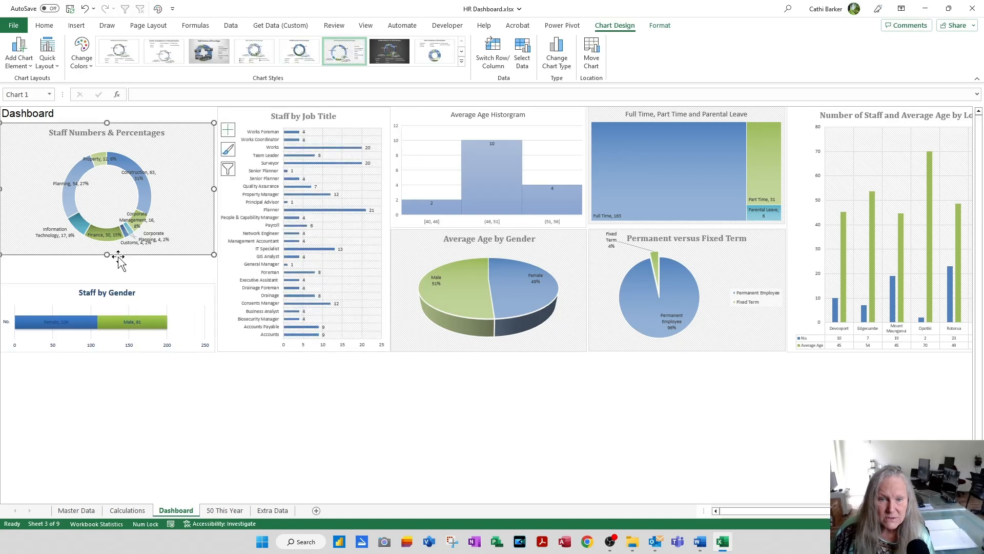
drag(107, 255, 99, 283)
click(249, 418)
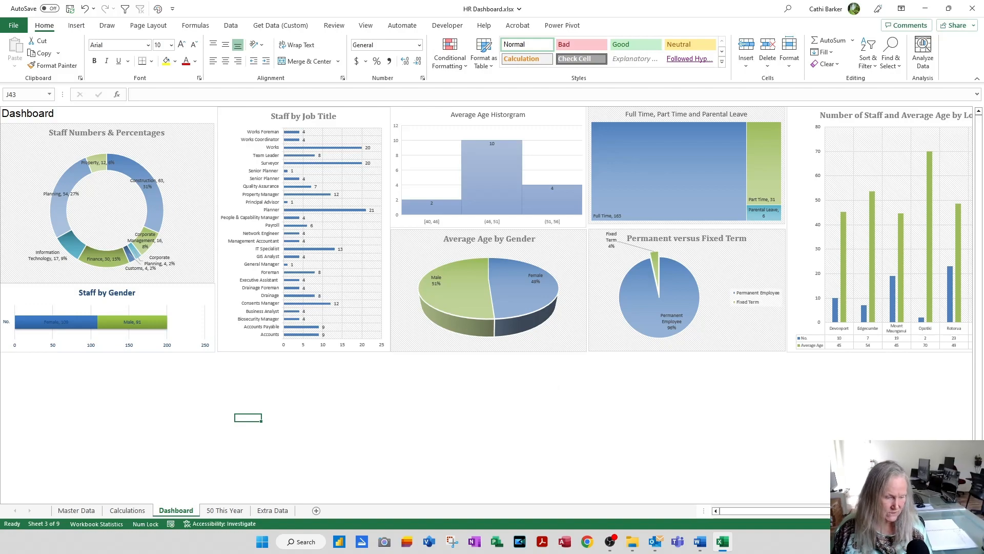
Step: Create a chart on its own sheet from the three-column Departments, Gender and No. table on the Calculations sheet
click(141, 514)
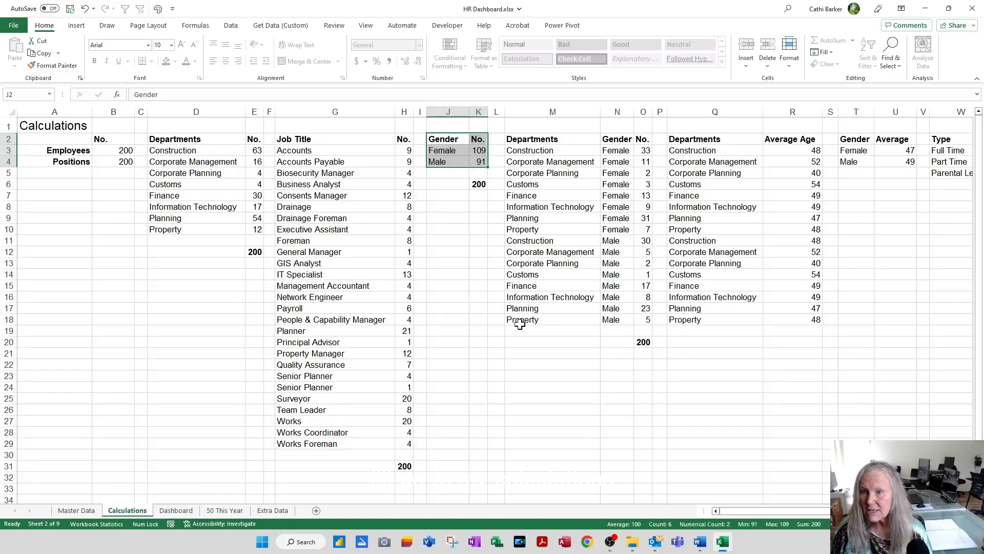
click(573, 141)
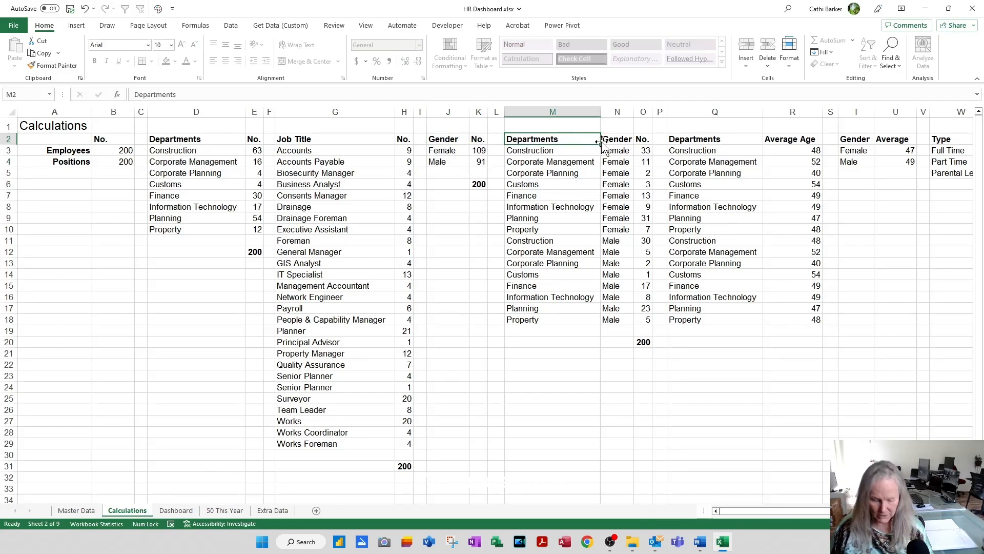
key(ctrl+a)
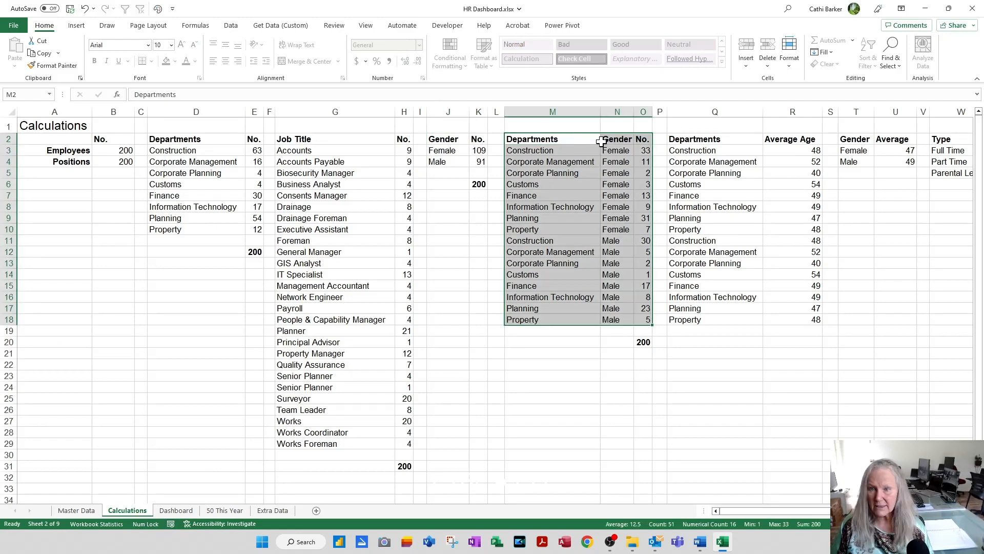
key(F11)
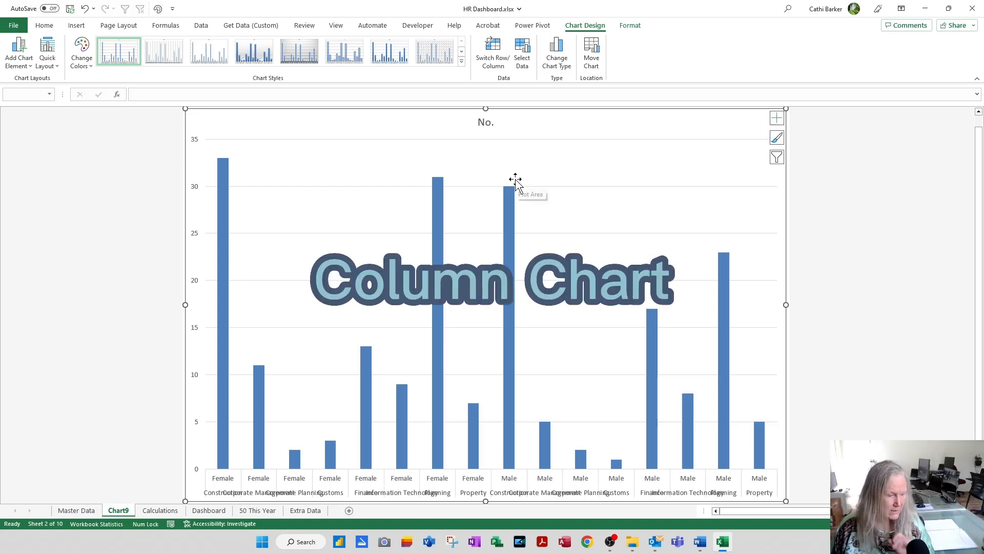
Step: Recolour the department and gender column chart with the blue, green and teal colourful palette and apply the chart style with the hatched background
click(82, 54)
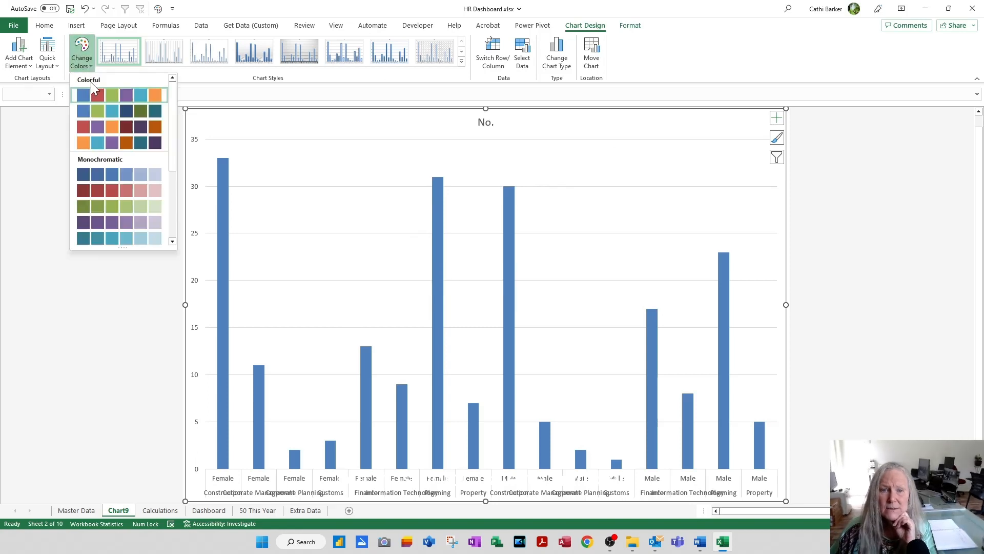
click(85, 109)
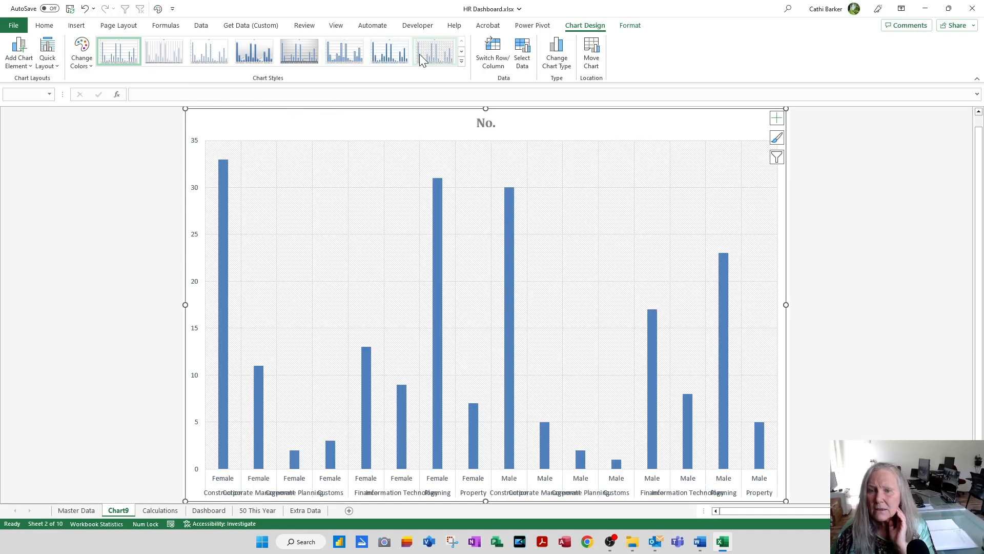
click(419, 53)
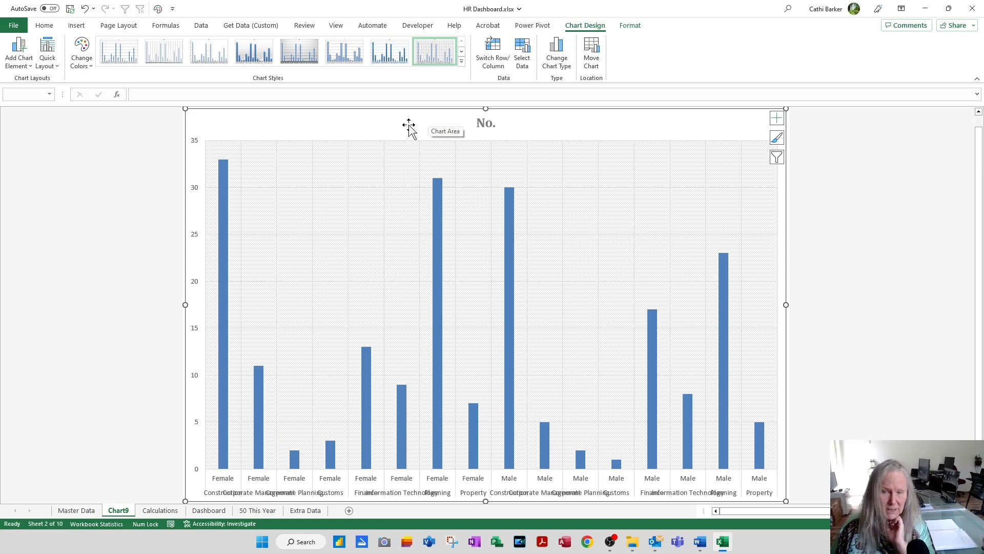
Step: Replace the column chart's title with "Gender by Department"
click(490, 123)
text(G)
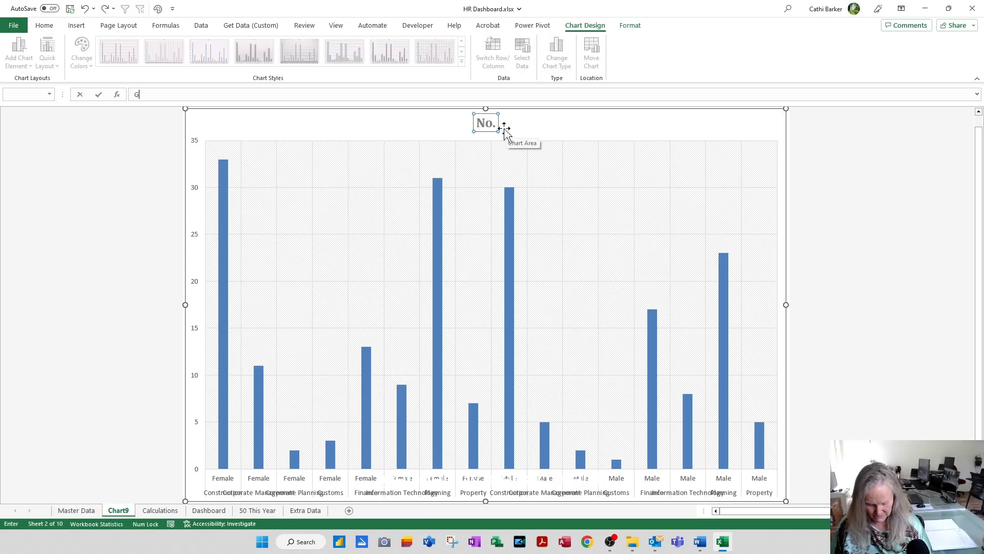
text(ender by Depar)
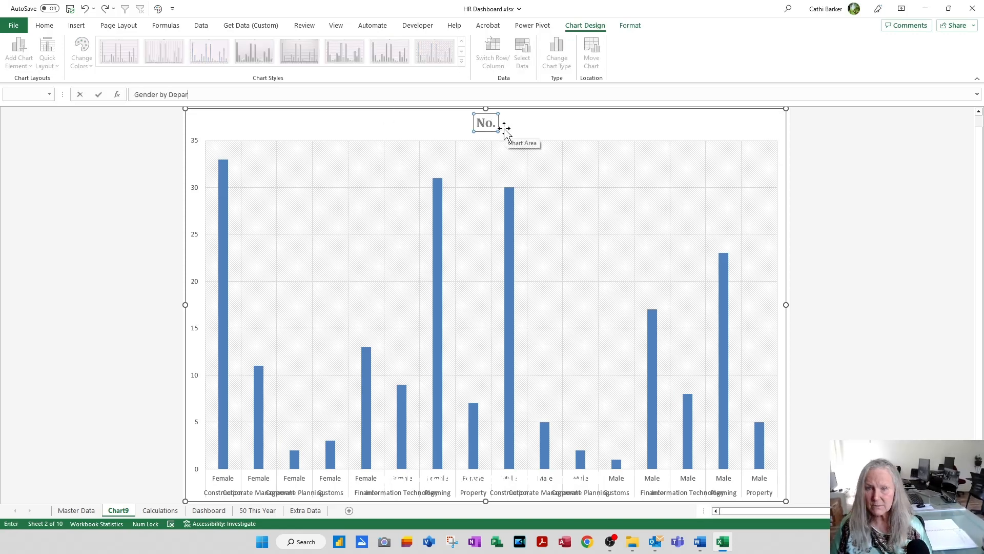
text(tment)
key(Return)
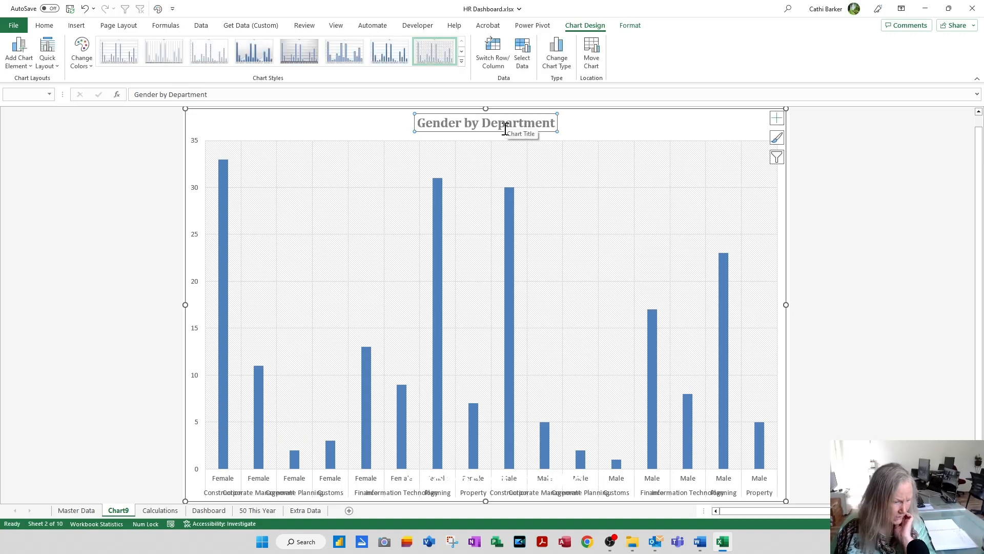
Step: Move the Gender by Department chart onto the Dashboard sheet as an object
click(592, 53)
click(503, 167)
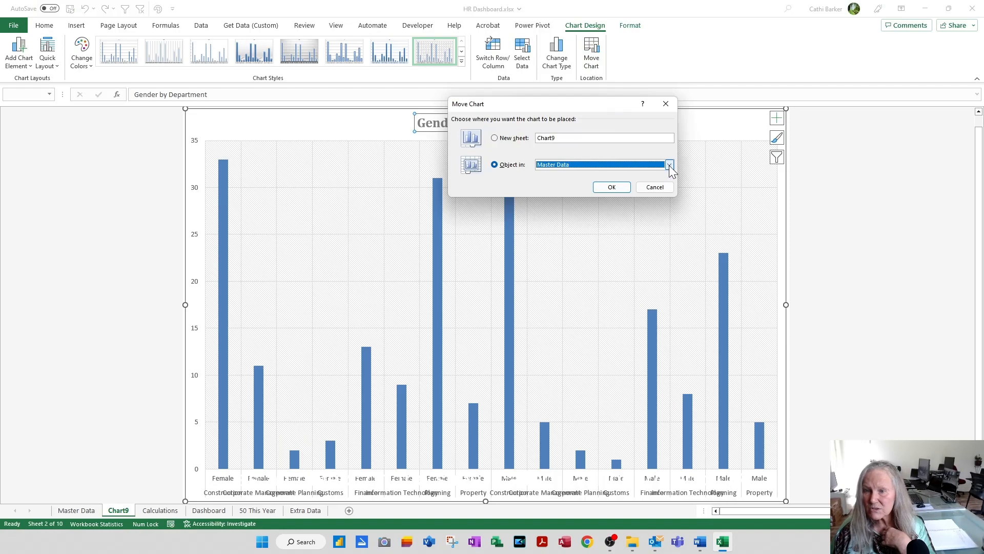
click(669, 164)
click(602, 187)
click(609, 188)
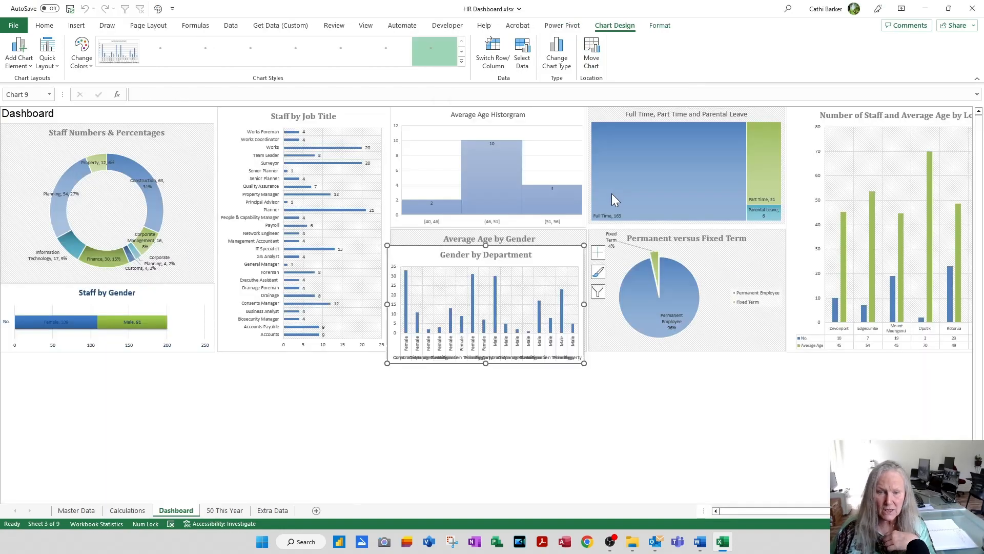
Step: Place the Gender by Department chart below all the other charts, make it taller, and widen it across the whole dashboard
drag(565, 260, 151, 361)
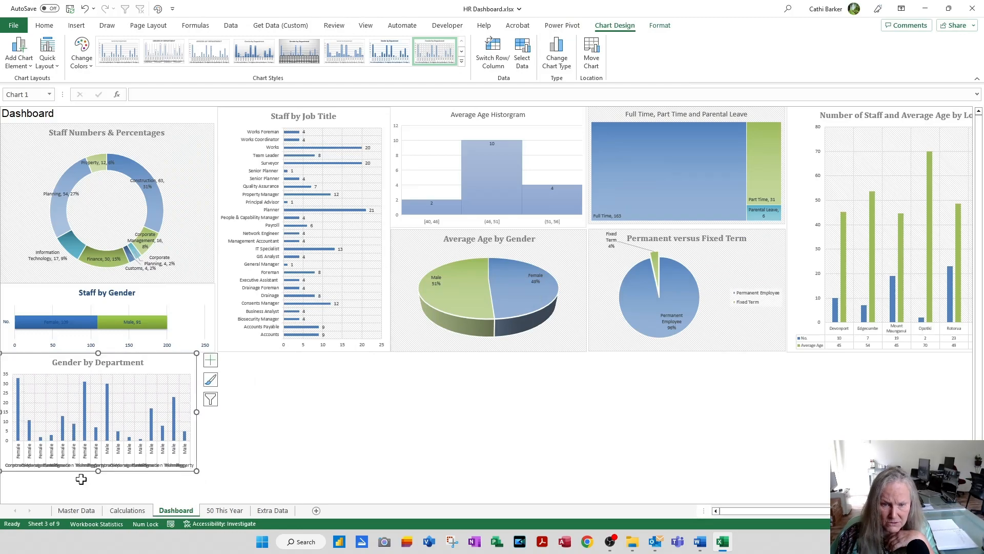
drag(97, 471, 97, 495)
drag(198, 423, 955, 432)
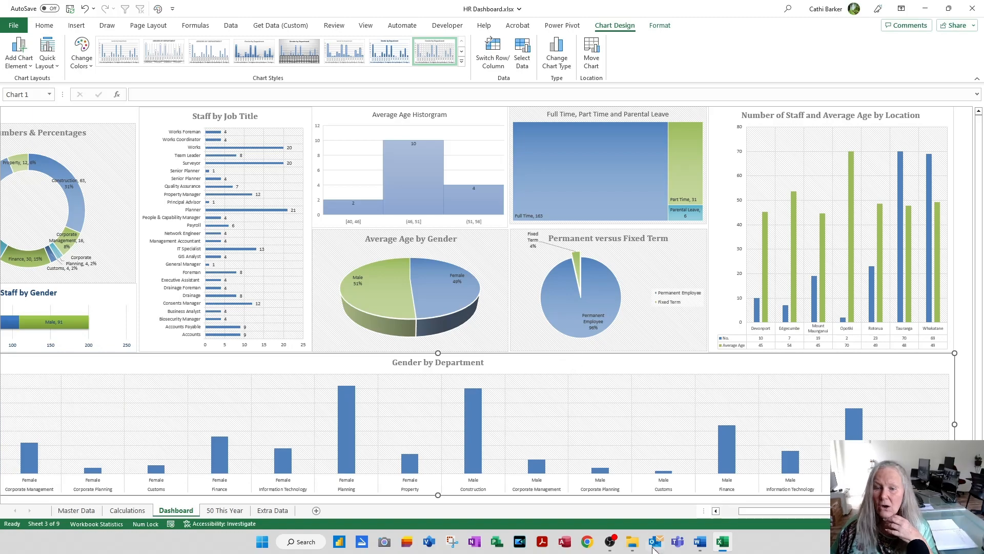
drag(780, 513, 731, 519)
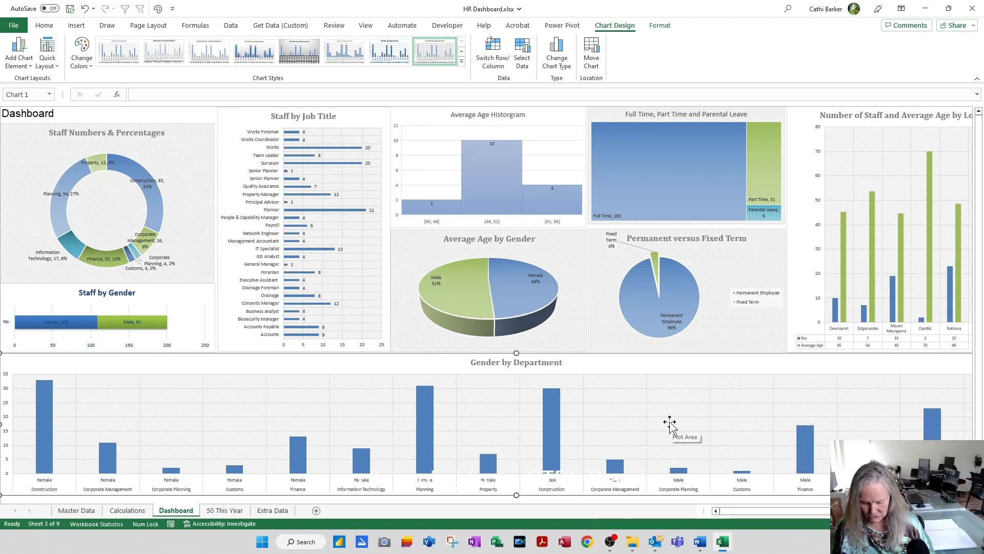
Step: Open the print settings for the whole Dashboard sheet instead of the selected chart, and set A3 paper in landscape orientation
key(ctrl+p)
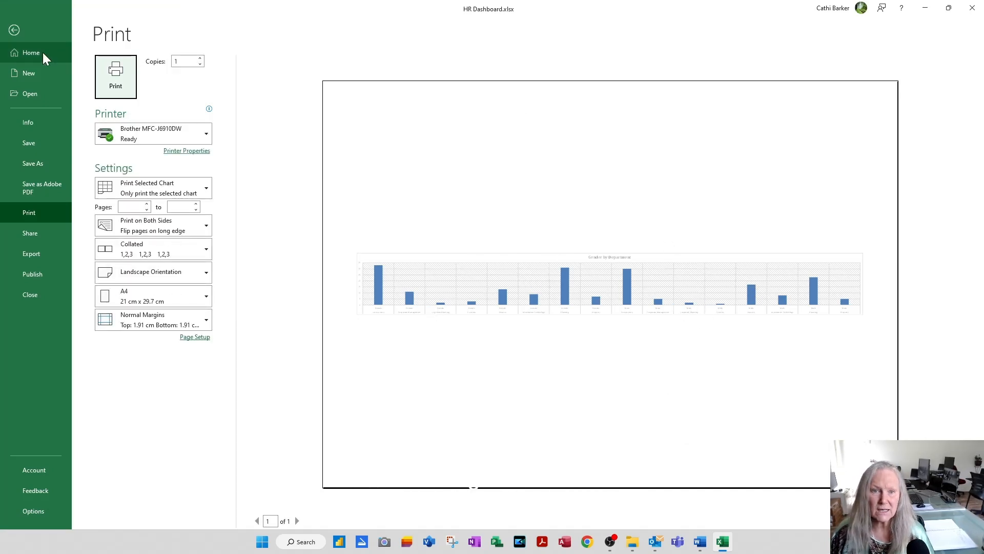
click(19, 29)
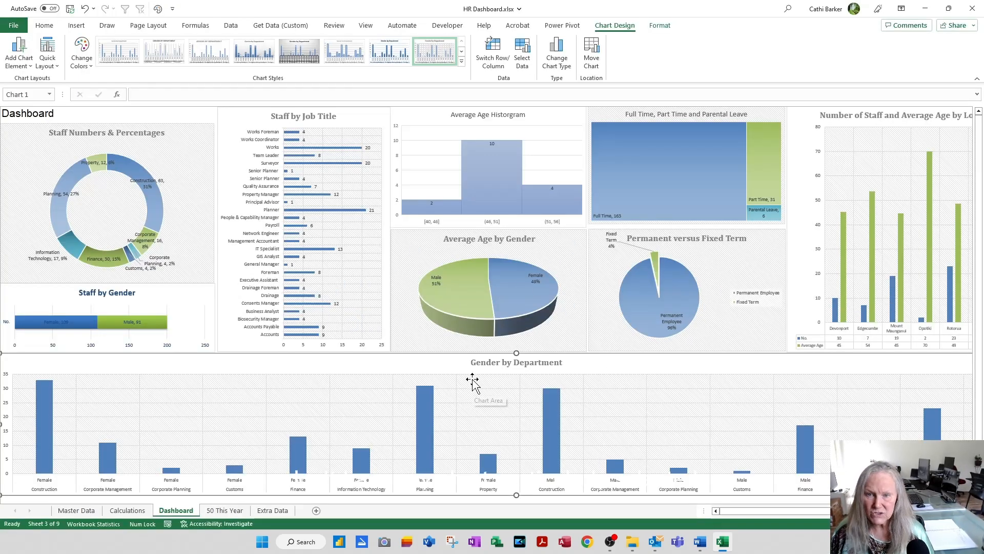
click(29, 113)
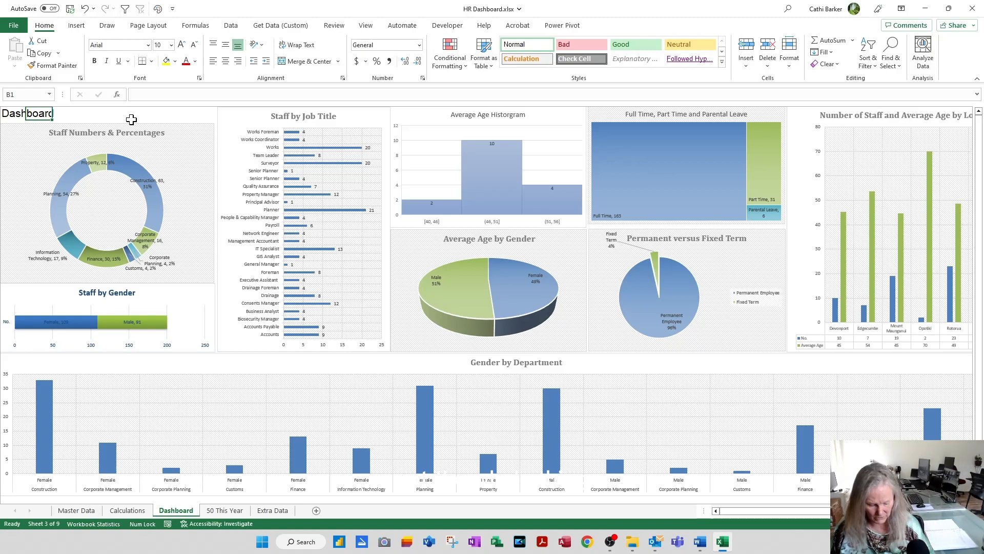
key(ctrl+p)
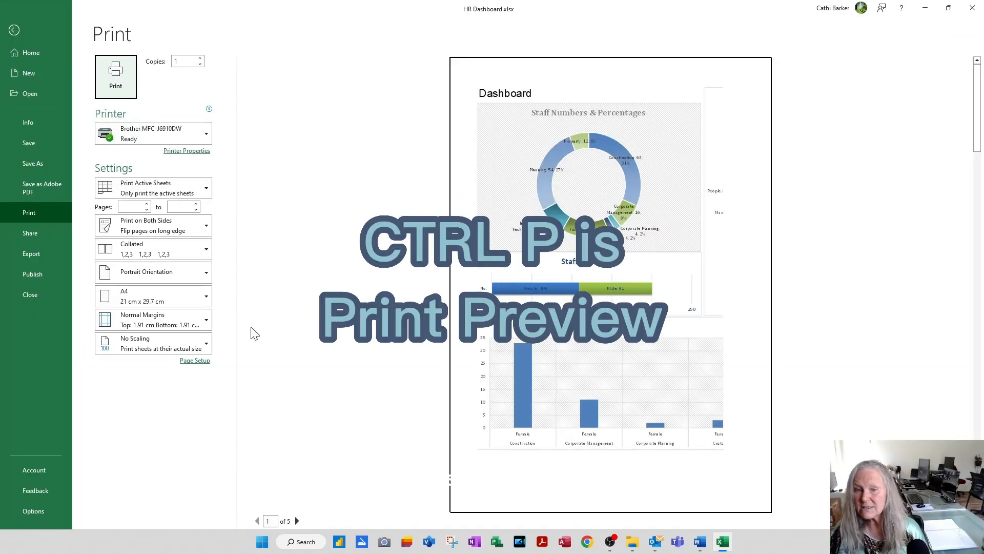
click(207, 298)
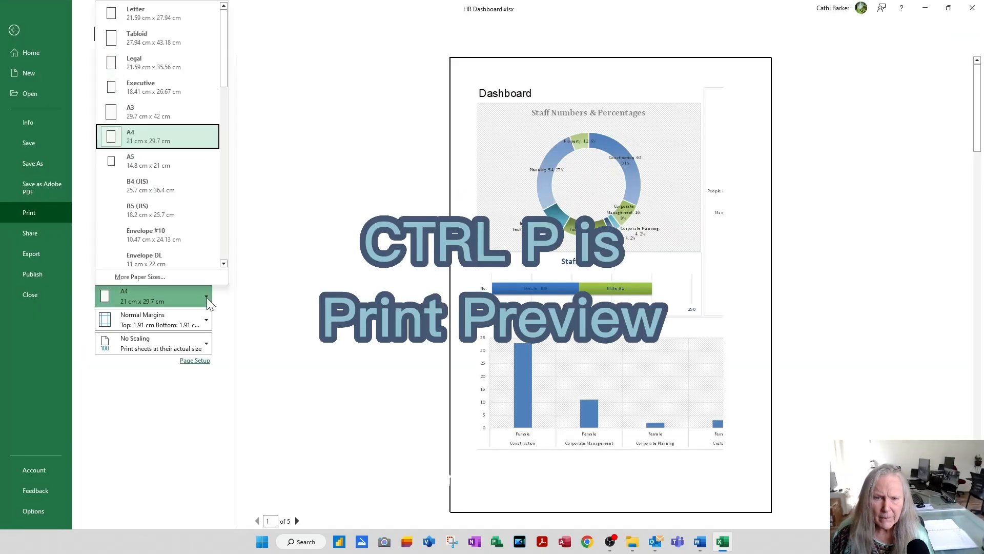
click(162, 118)
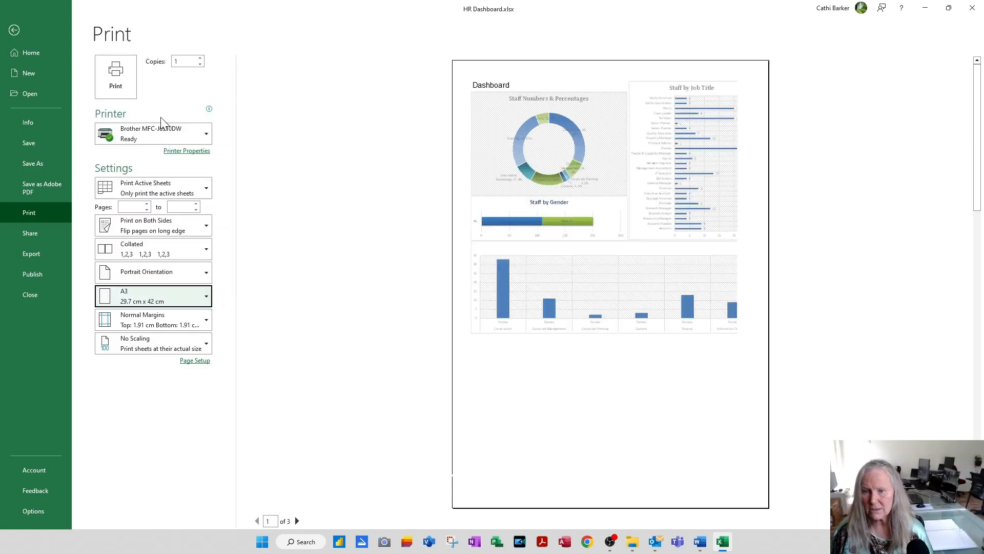
click(198, 274)
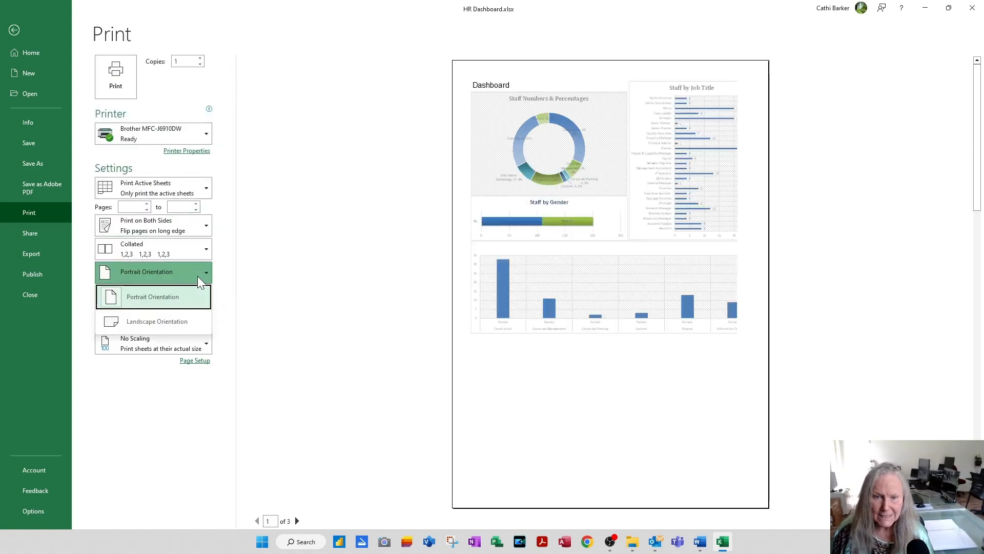
click(171, 321)
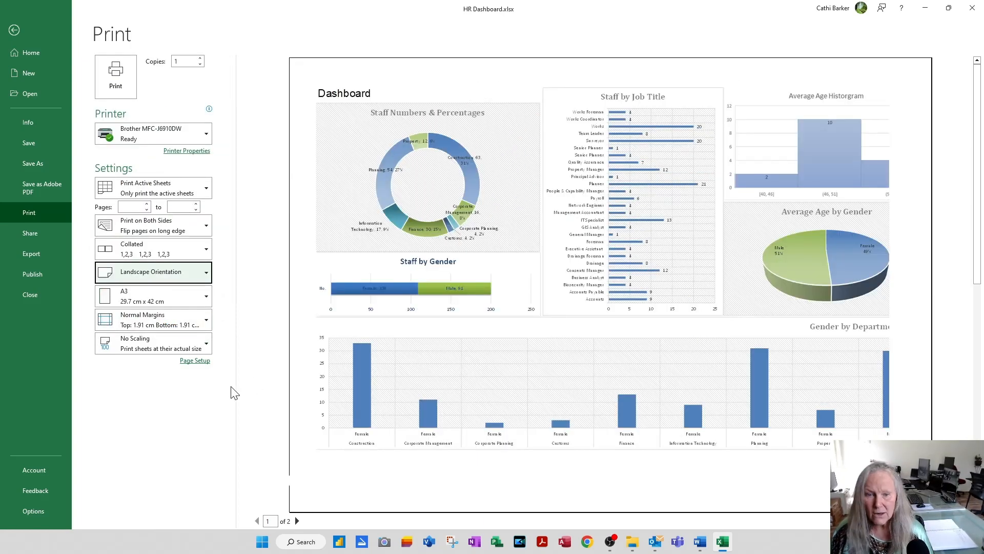
Step: Scale the Dashboard printout to Fit Sheet on One Page, leave the print settings without printing, and save the workbook
click(137, 348)
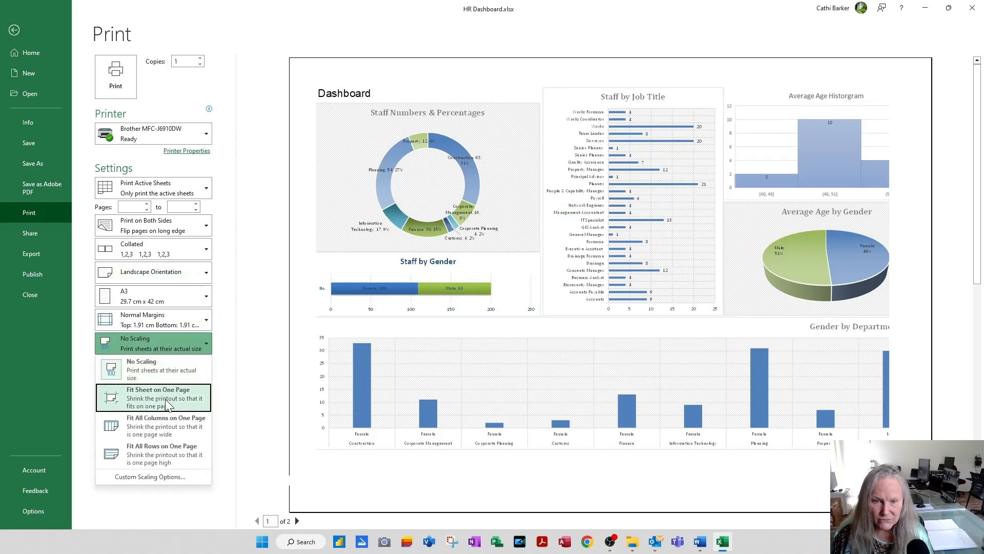
click(168, 406)
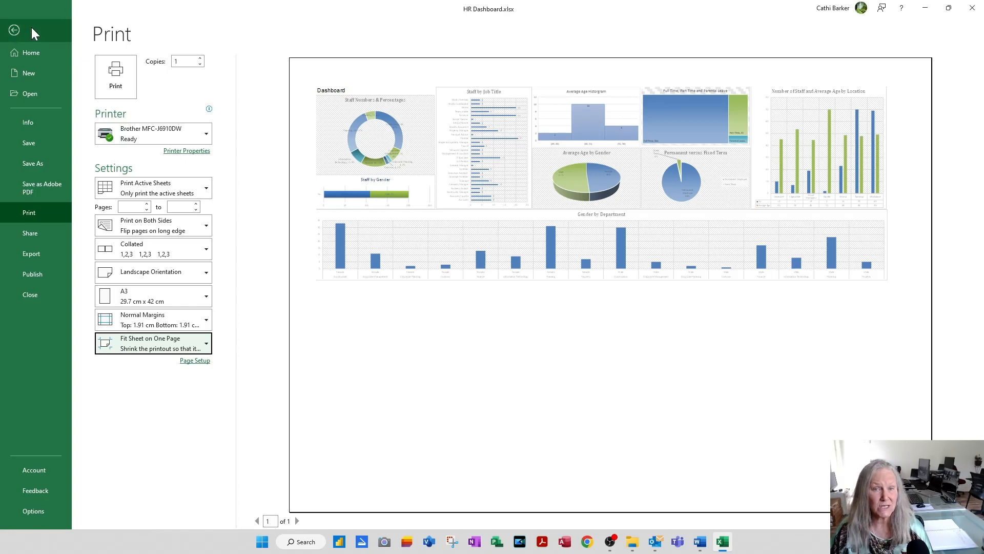
click(12, 32)
click(69, 10)
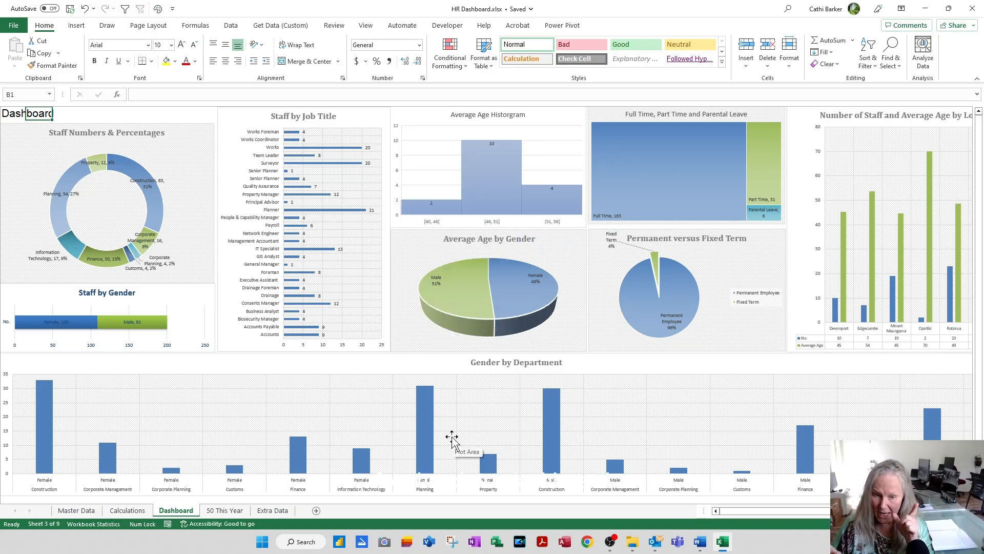
Step: Review the Master Data sheet, the employee count formula on Calculations, and the finished Dashboard sheet
click(75, 510)
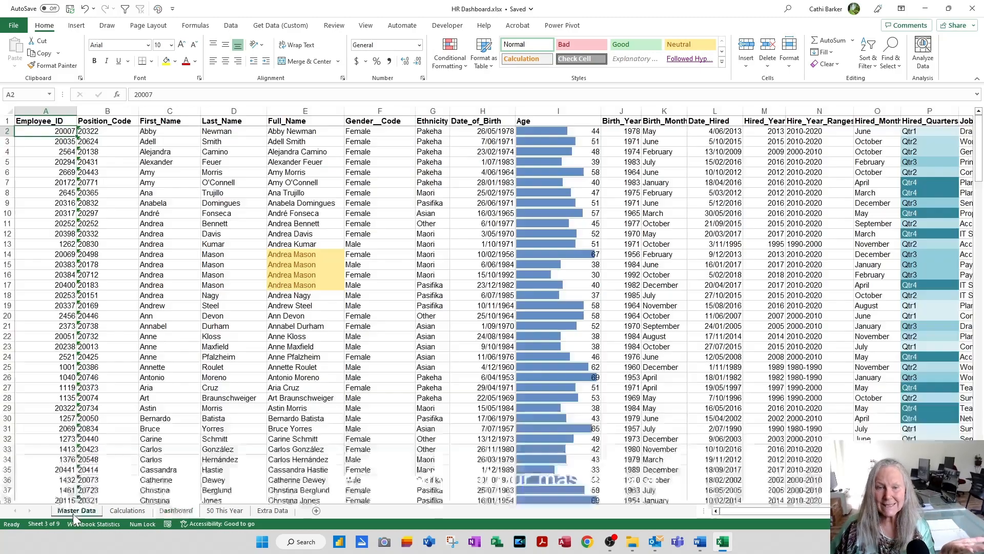
click(175, 356)
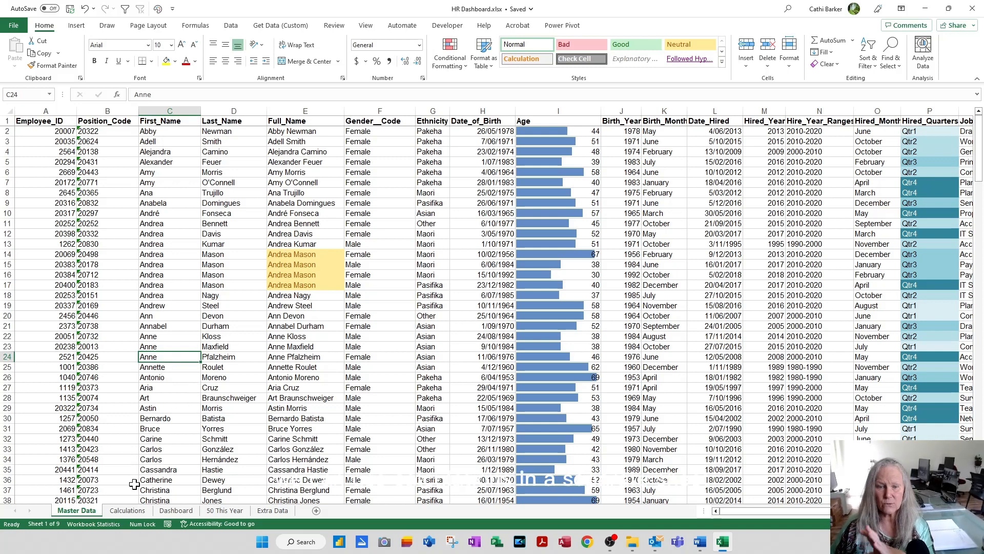
click(128, 510)
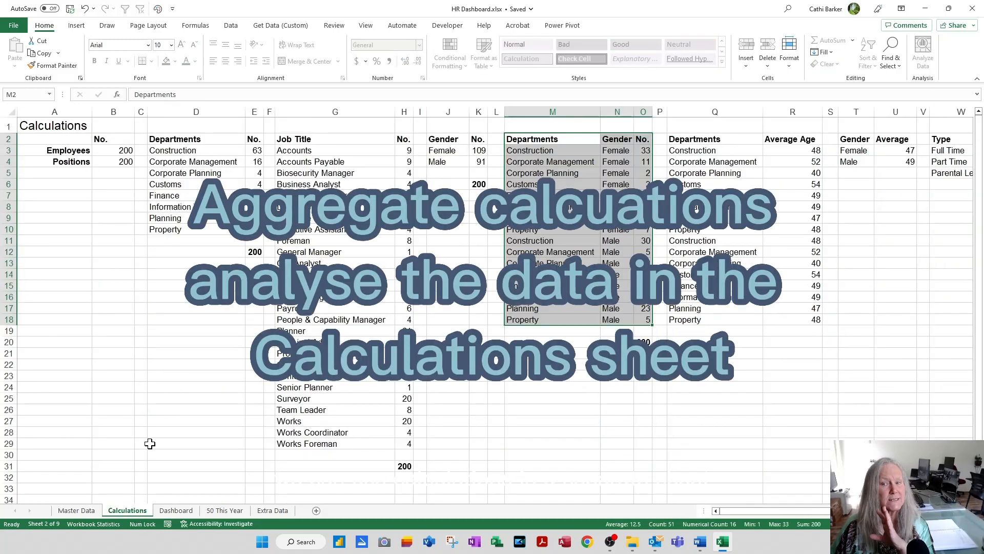
click(107, 150)
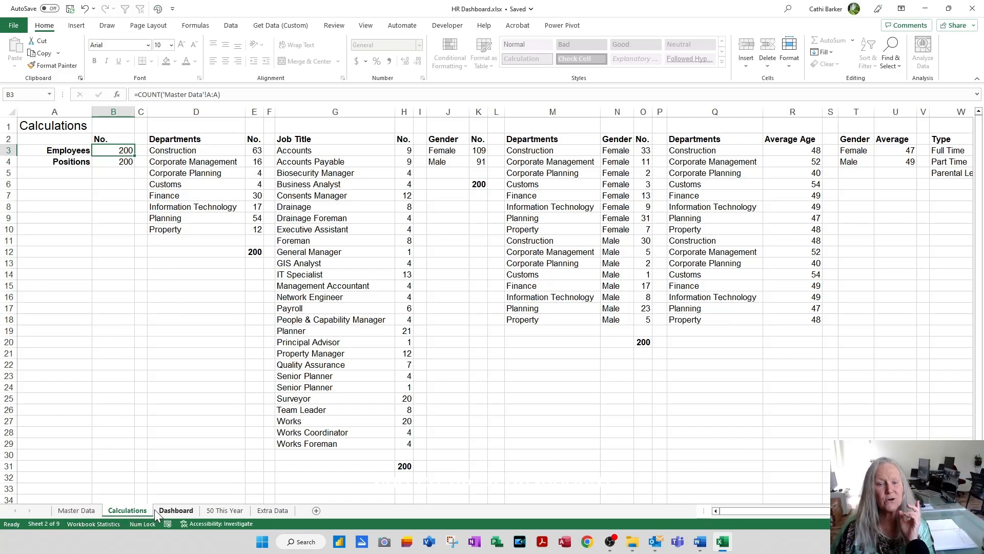
click(174, 510)
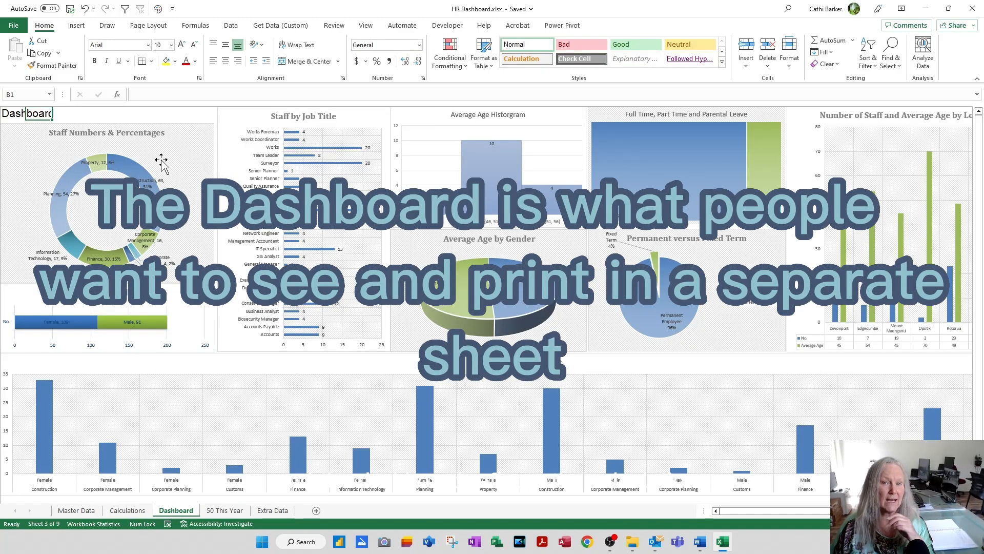
click(169, 117)
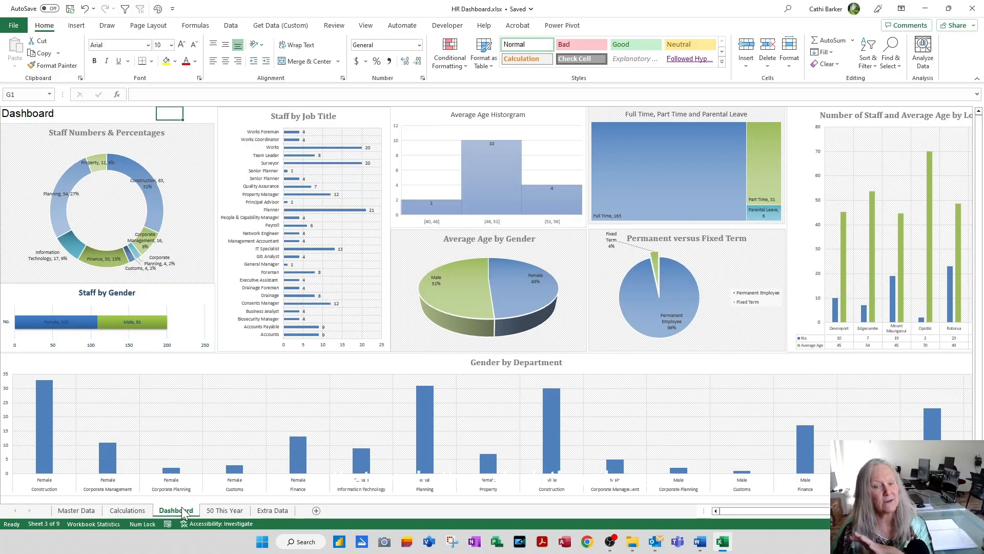